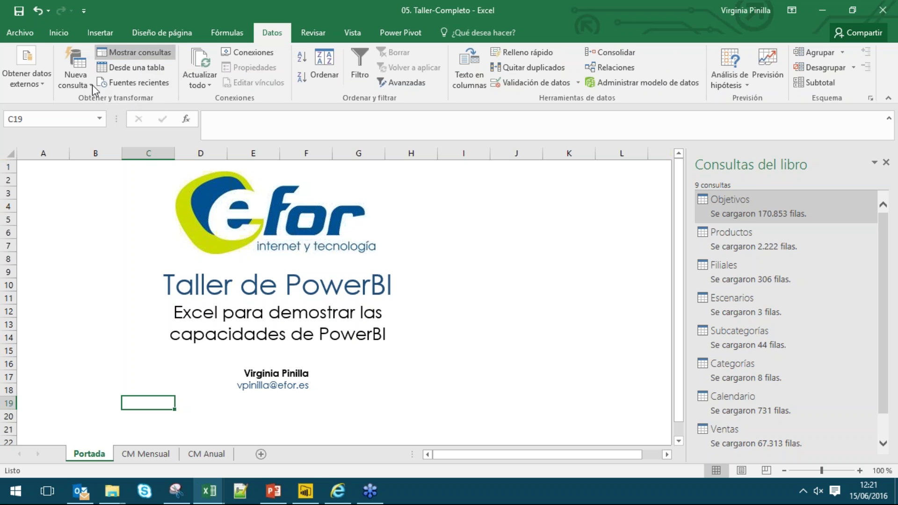
Step: Toggle the workbook queries list and review the queries it contains
click(124, 54)
click(124, 54)
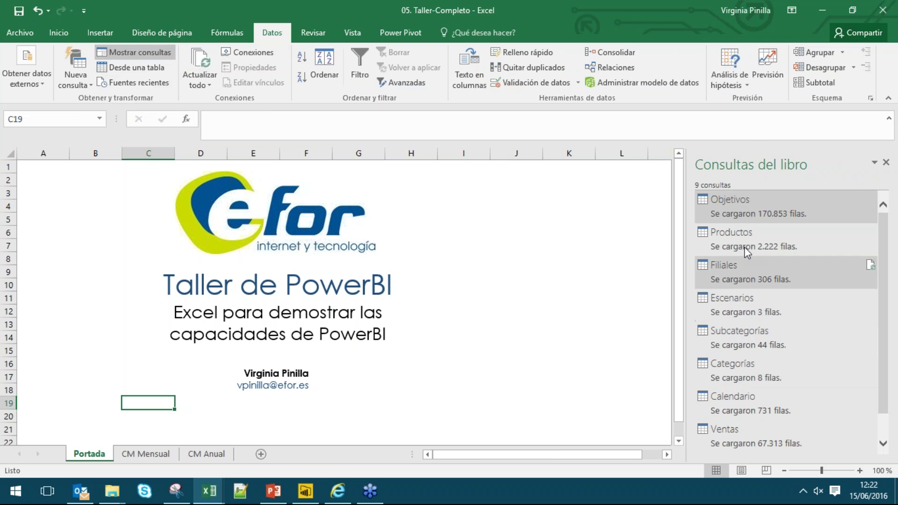
mouse_move(748, 215)
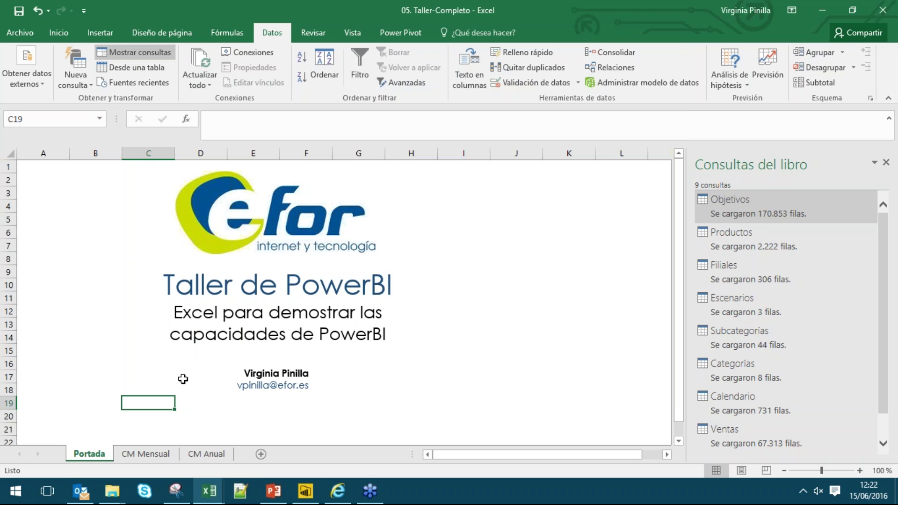
Step: Open the Power Pivot data model and examine the Ventas Filial, Objetivo Filial and Cumplimiento Filial formulas in the Filiales table
click(413, 30)
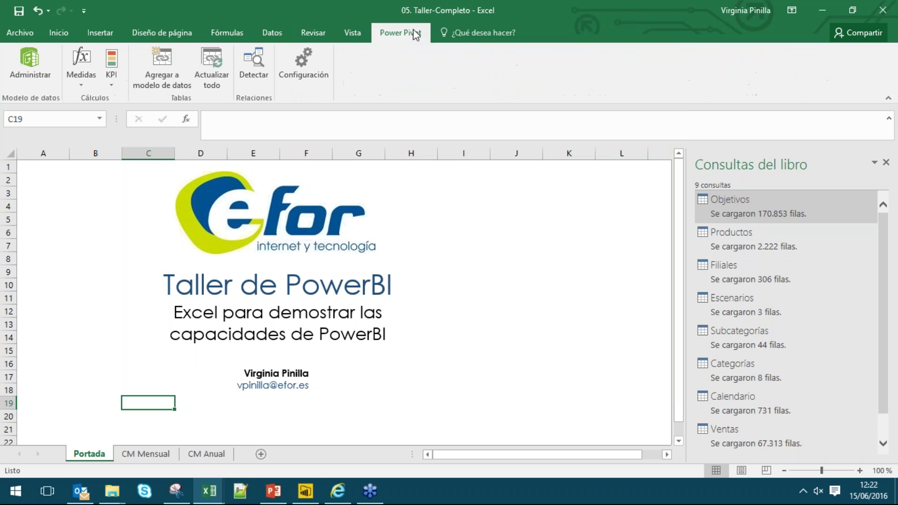
click(27, 61)
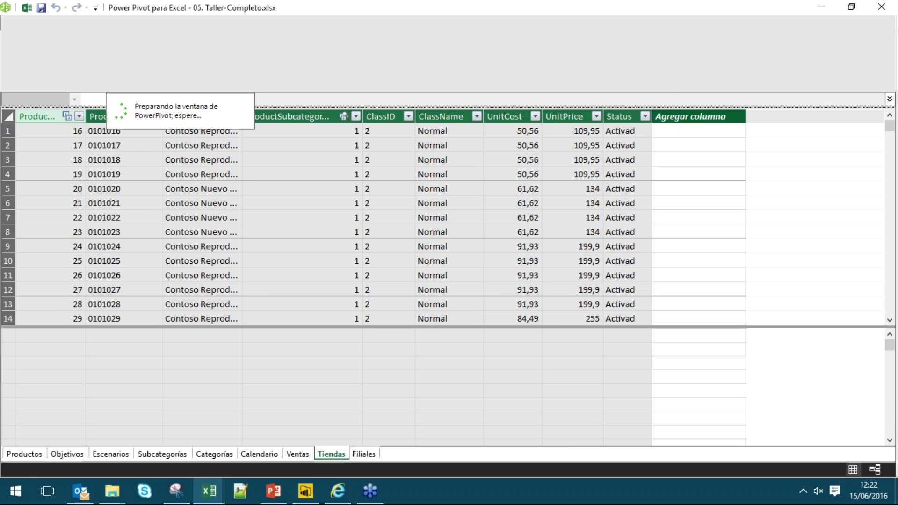
click(363, 454)
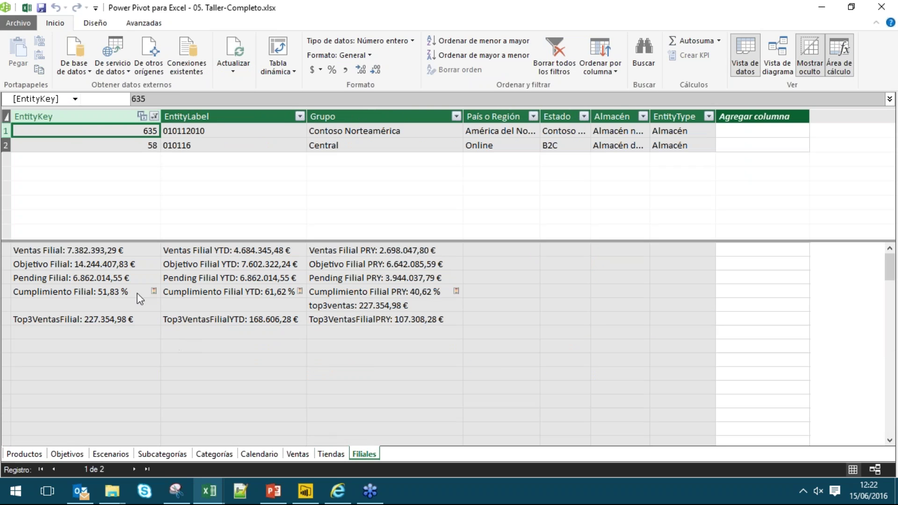
click(80, 250)
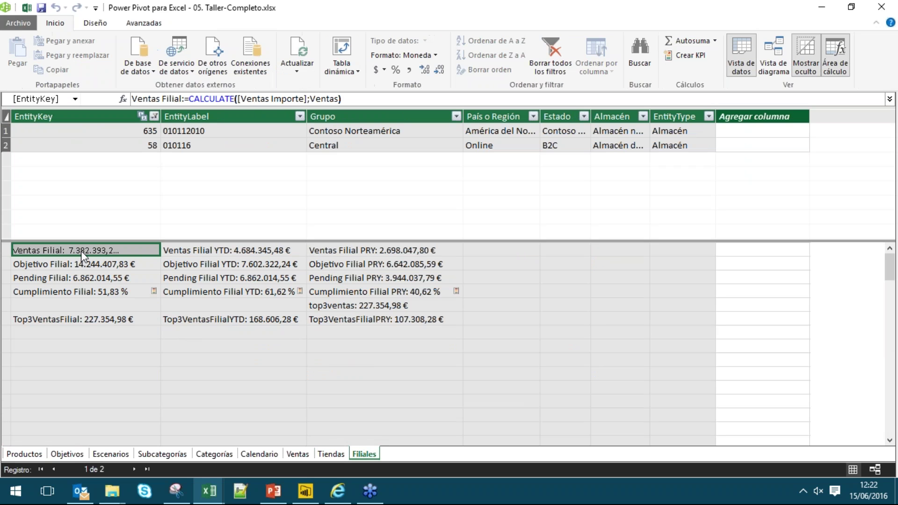
click(80, 264)
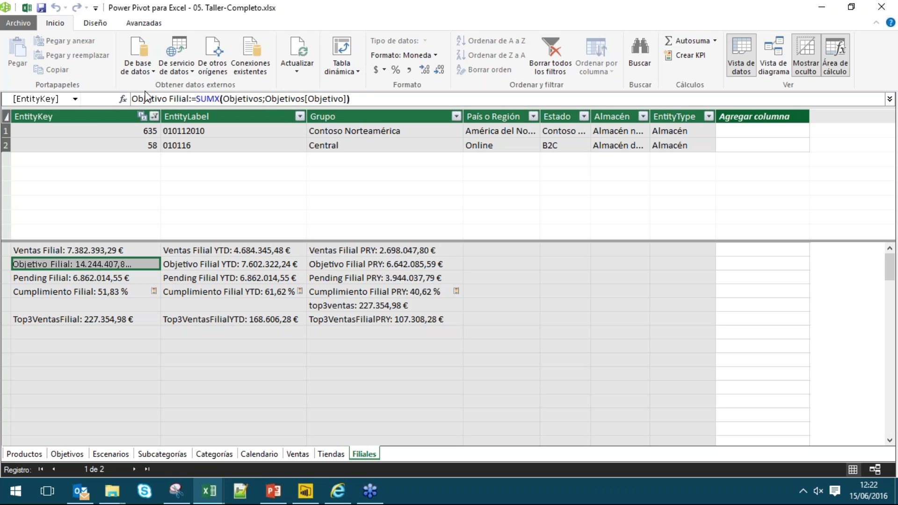
click(147, 293)
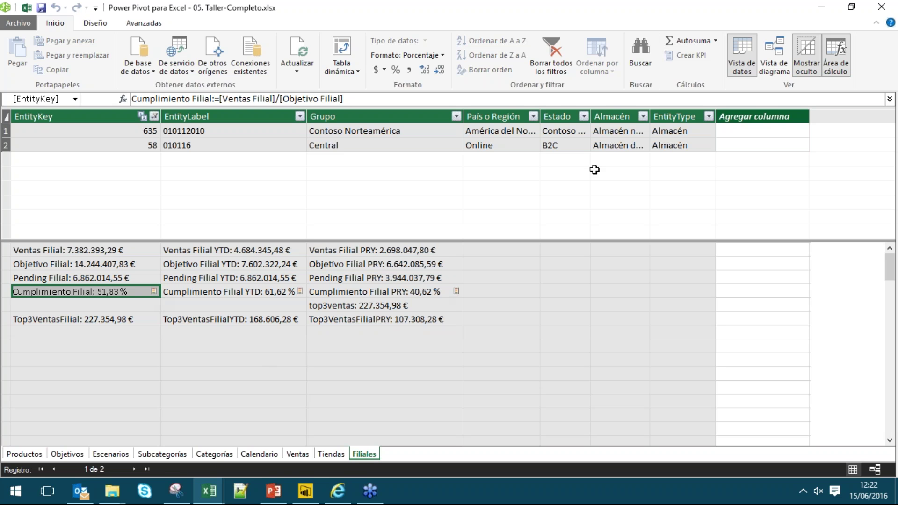
click(882, 7)
Step: Show the CM Mensual dashboard and widen its report area by narrowing the field list
click(149, 458)
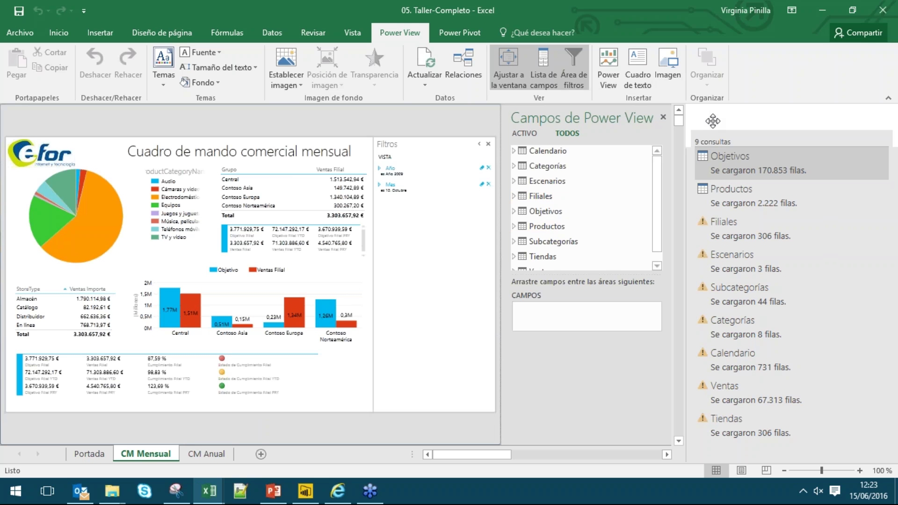
drag(502, 217, 590, 216)
Step: Highlight the dashboard by the orange category slice of the pie chart, examine the filtered visuals, and clear the highlight
mouse_move(107, 216)
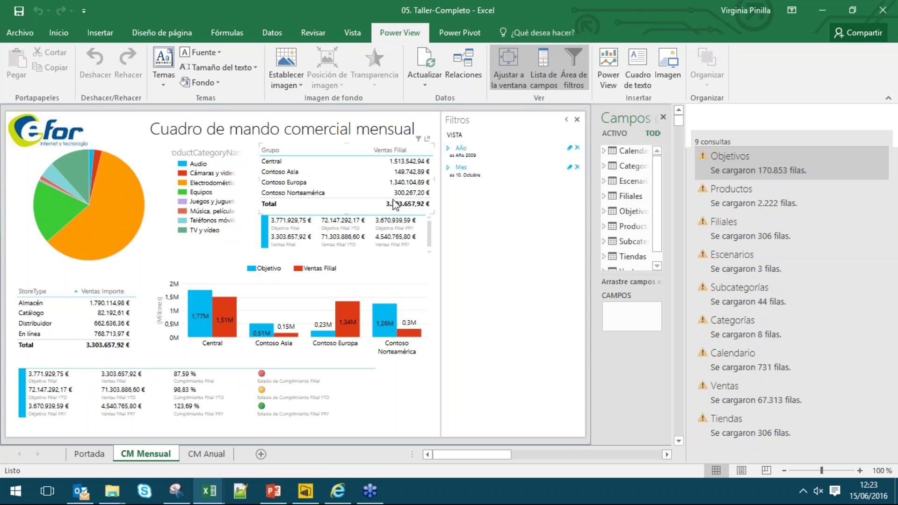
click(108, 232)
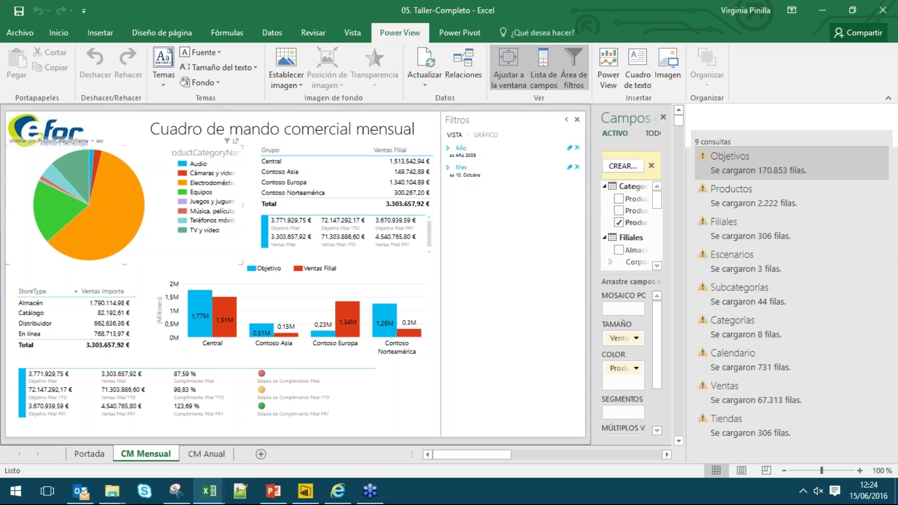
click(108, 232)
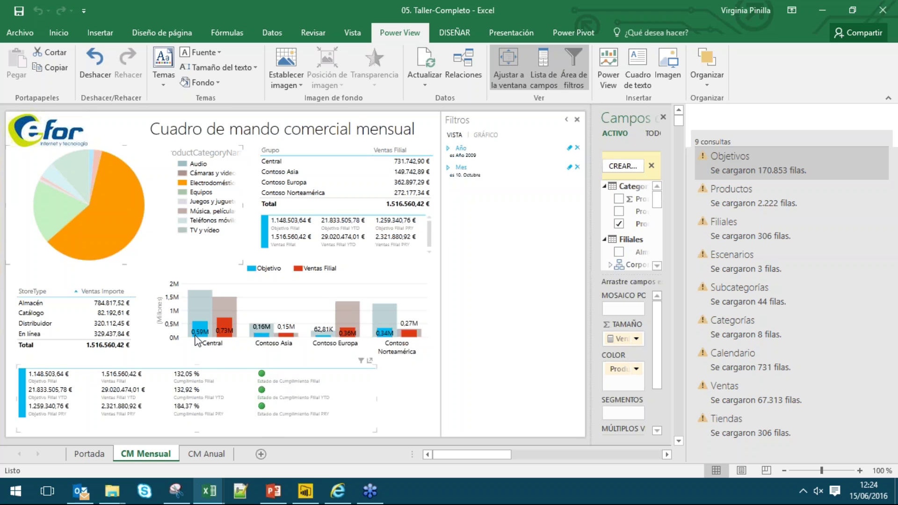
click(133, 207)
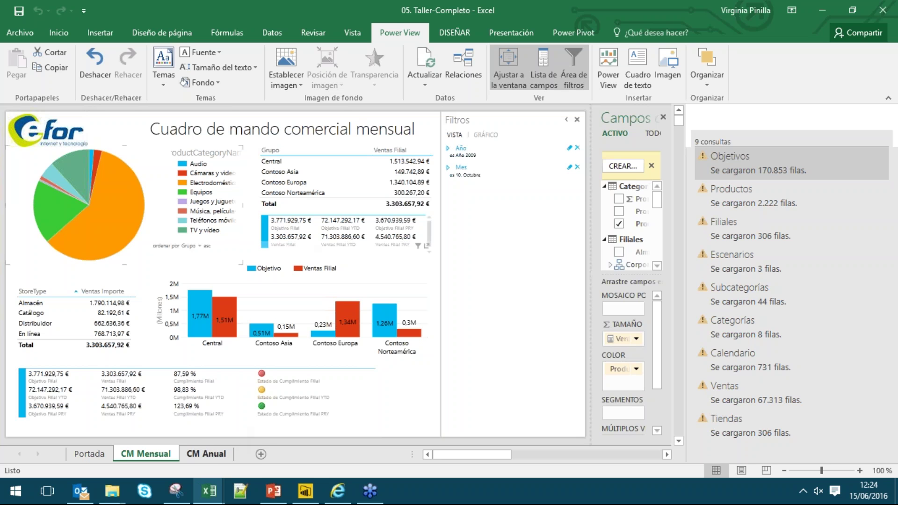
Step: Minimise the open Excel workbooks and the presentation, and switch to the blank report in Power BI Desktop
click(823, 11)
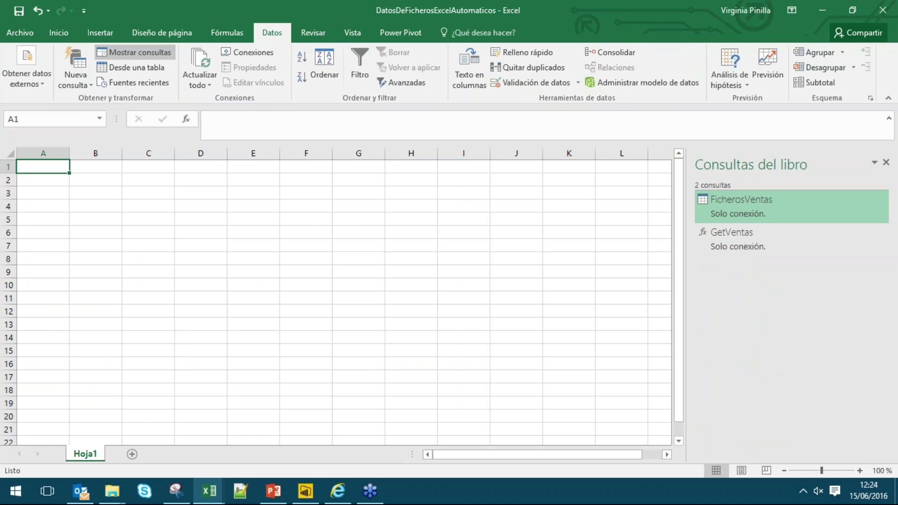
click(822, 9)
click(755, 87)
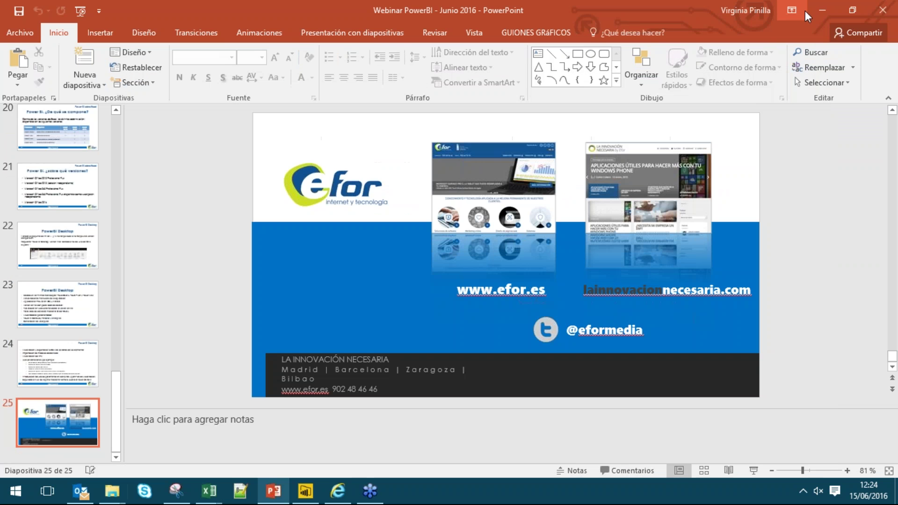
click(305, 502)
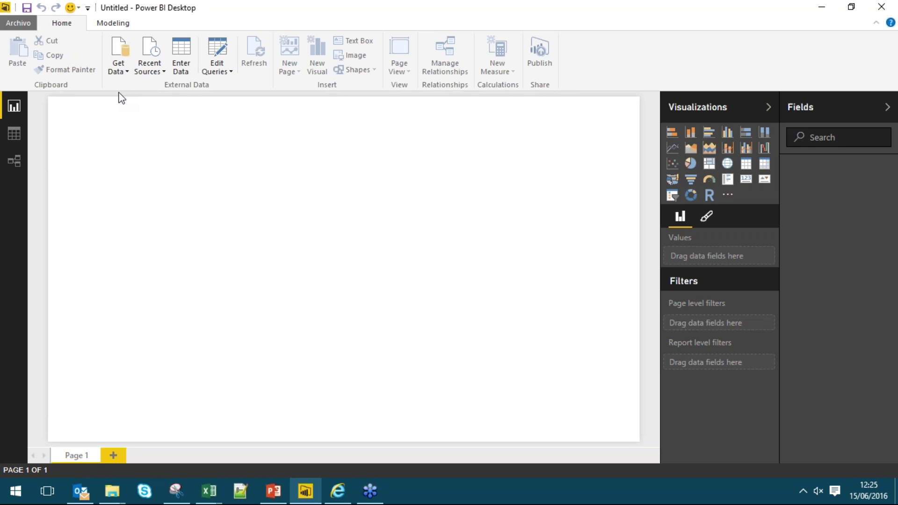
click(891, 25)
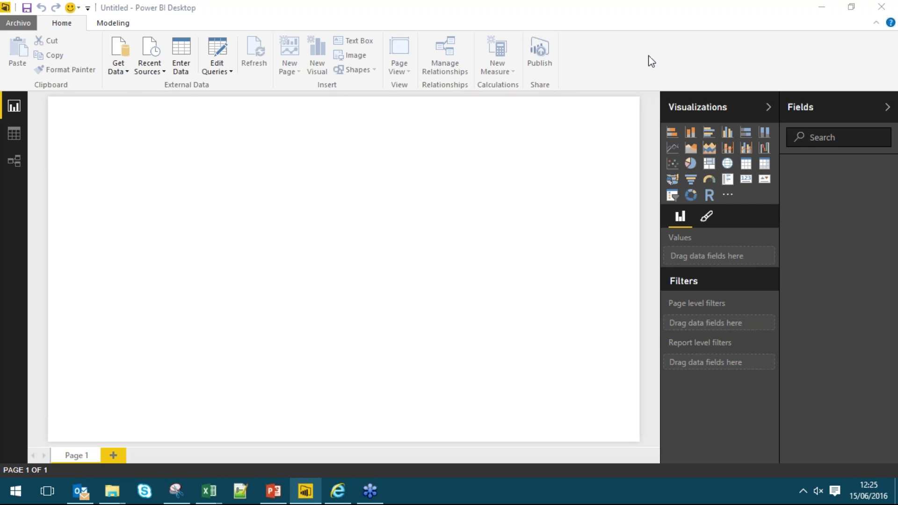
click(604, 98)
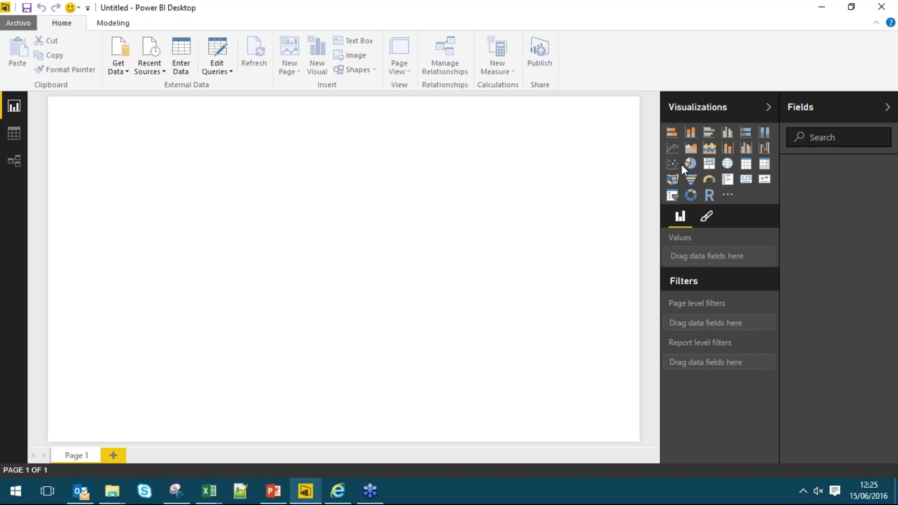
Step: Browse the full list of data sources and connect to Facebook
click(126, 75)
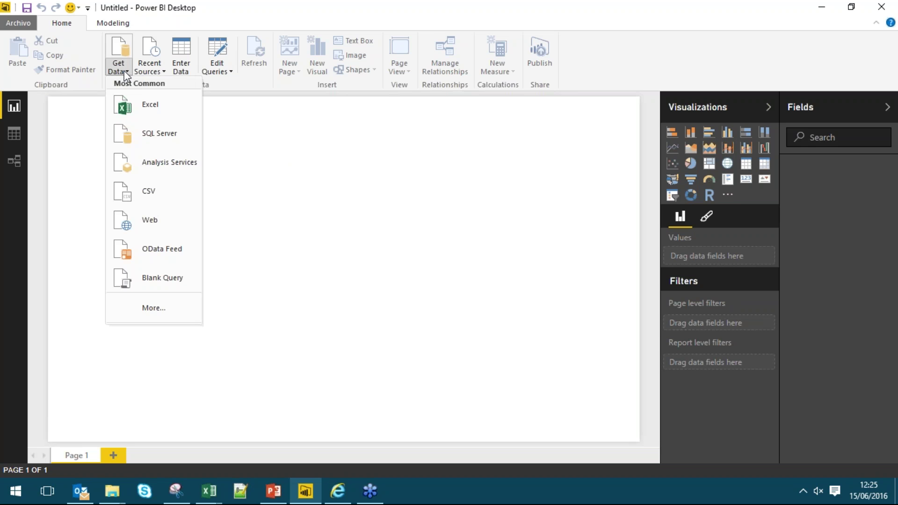
click(153, 307)
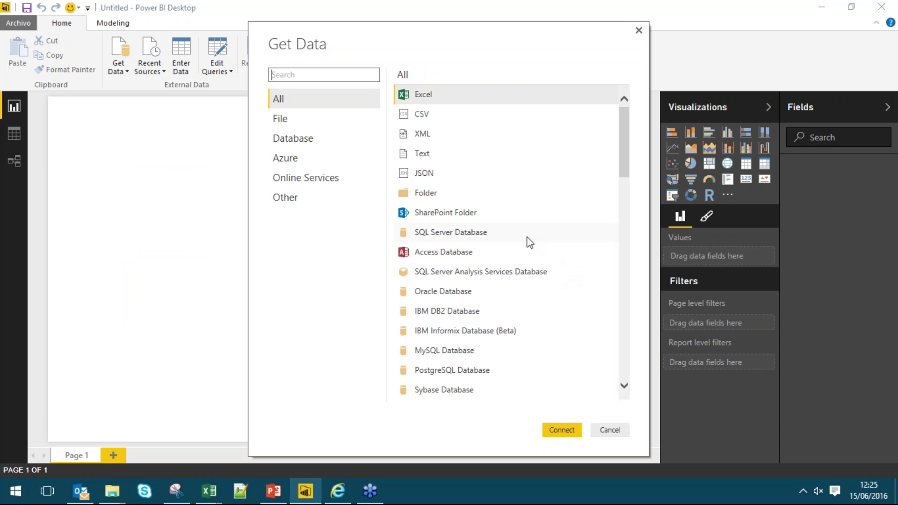
scroll(489, 206, down, 9)
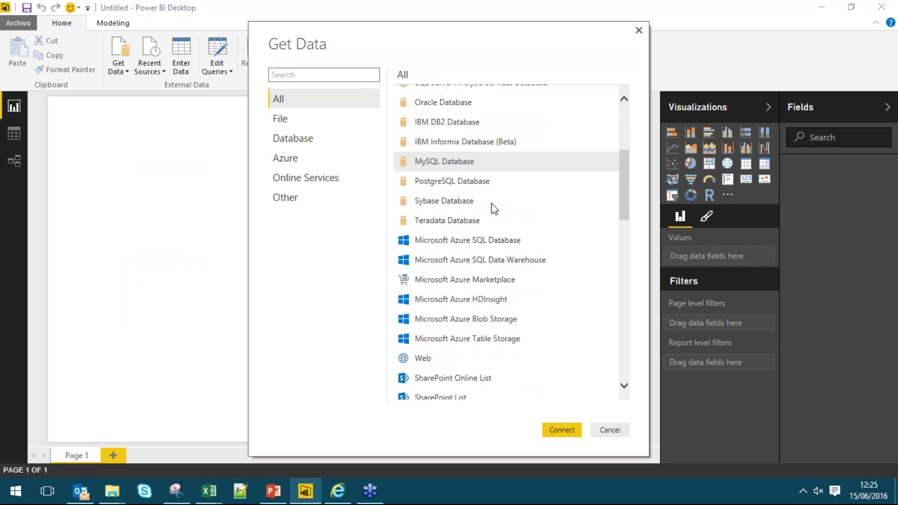
scroll(495, 213, down, 8)
scroll(494, 212, up, 5)
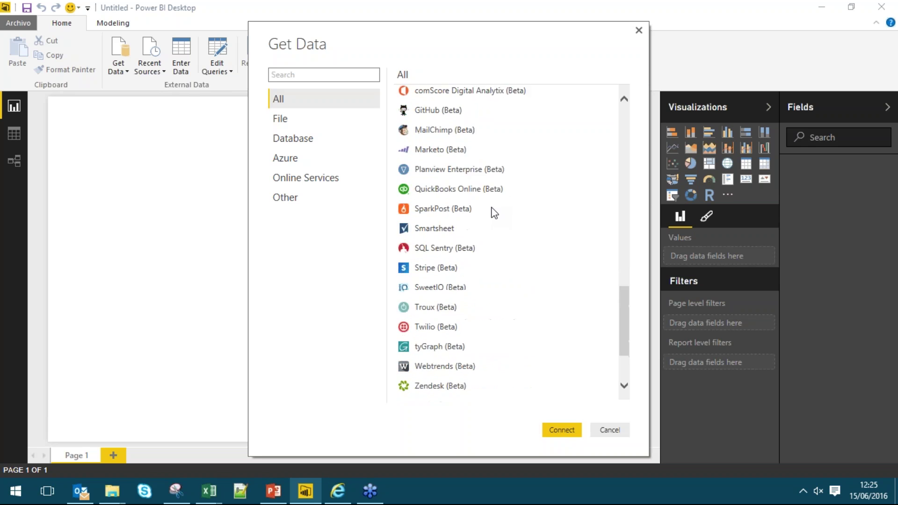
scroll(495, 213, up, 3)
click(451, 312)
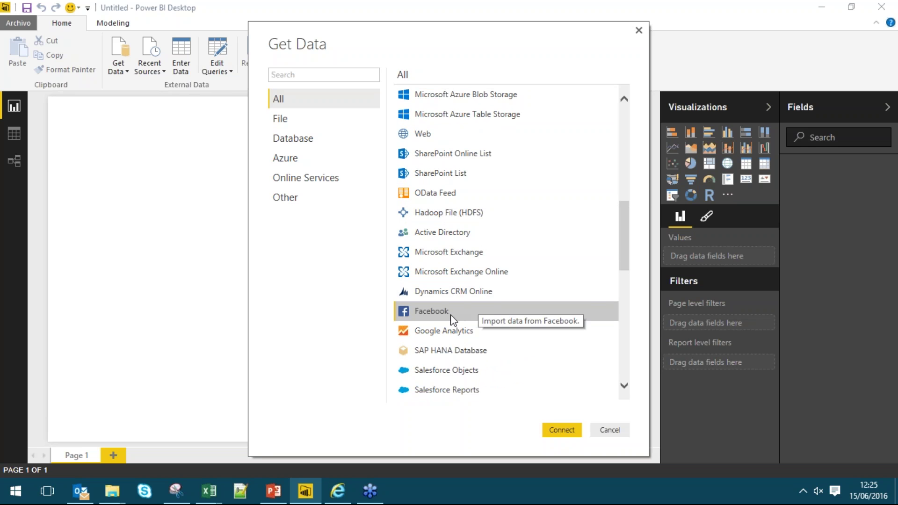
click(561, 431)
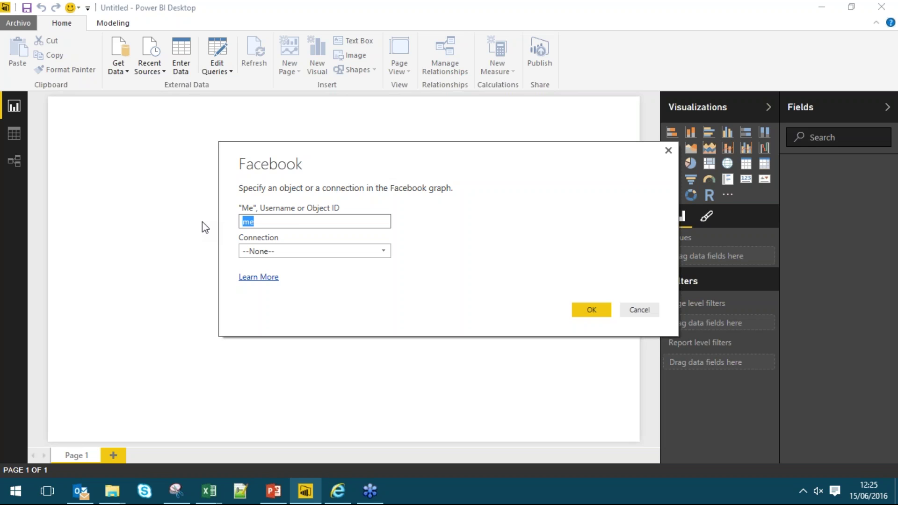
Step: Request the Posts connection for the Facebook object "Me" and open the retrieved data for editing in the Query Editor
text(Me)
click(386, 255)
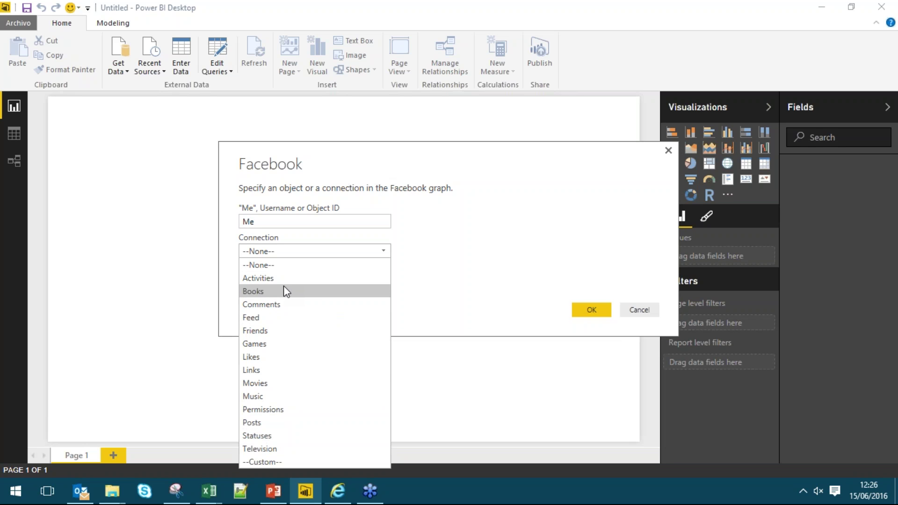
click(274, 423)
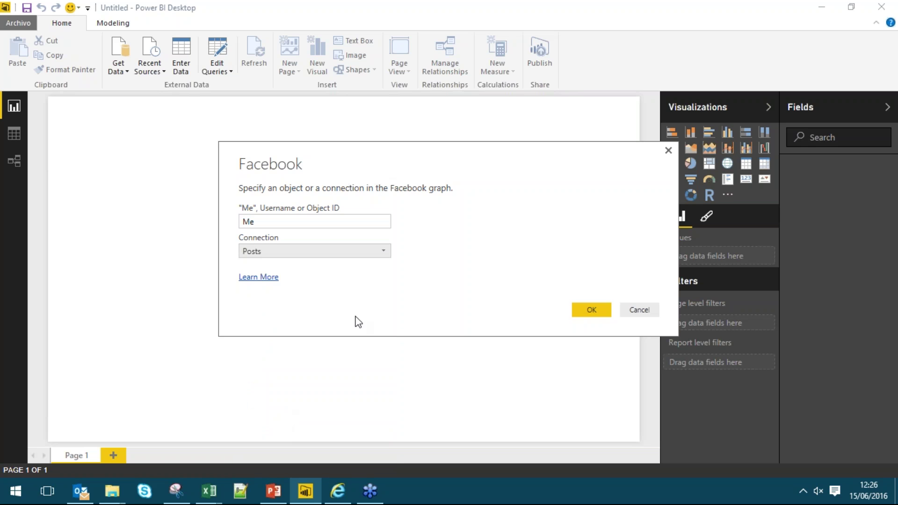
click(580, 310)
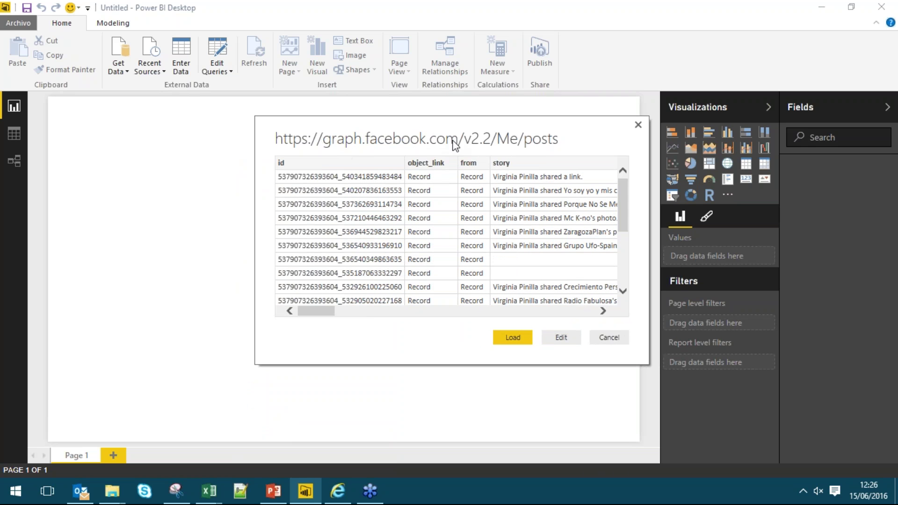
click(567, 338)
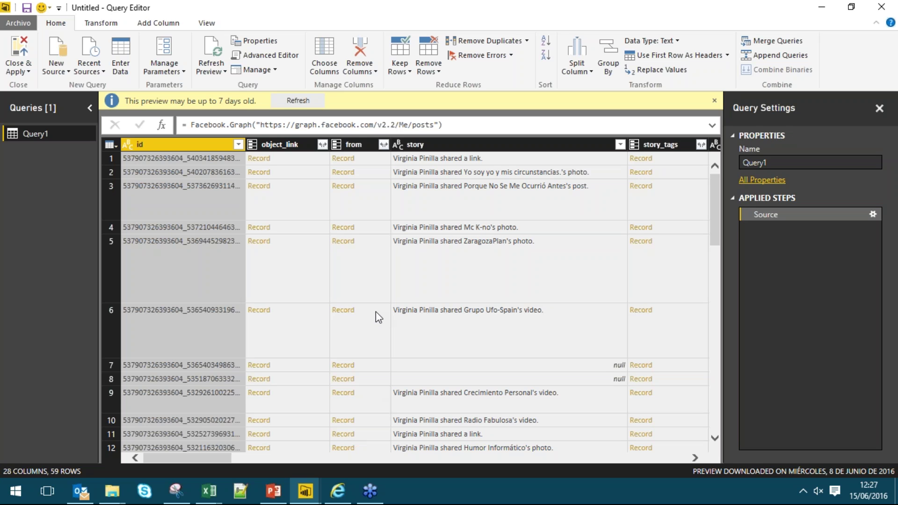
Step: Expand the from column into id and name only, excluding object_link and keeping the original column name as prefix
click(375, 156)
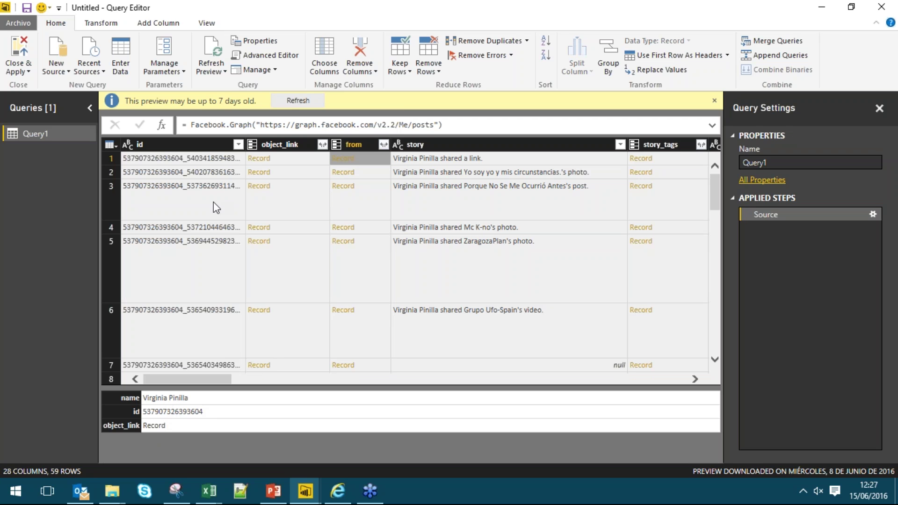
click(383, 145)
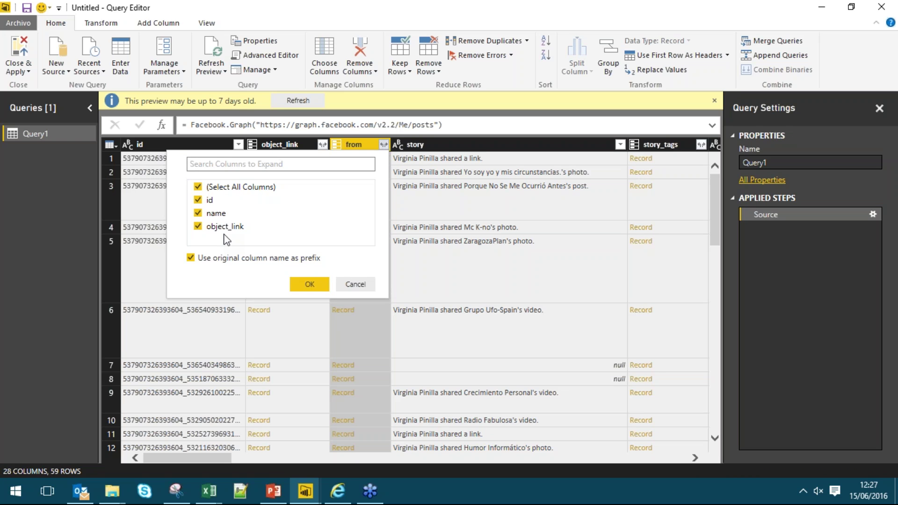
click(223, 227)
click(309, 284)
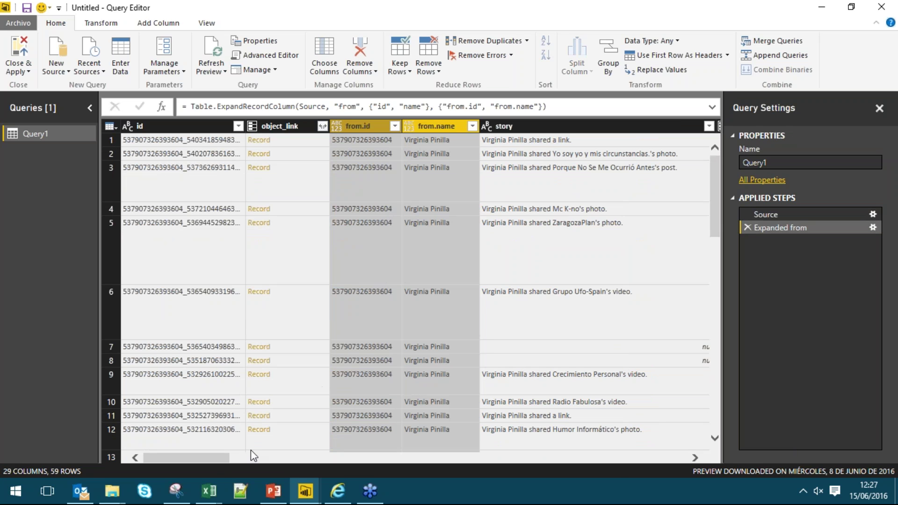
Step: Preview a nested comments table and expand the comments column into all its fields, keeping the original column name as prefix
drag(213, 461, 693, 487)
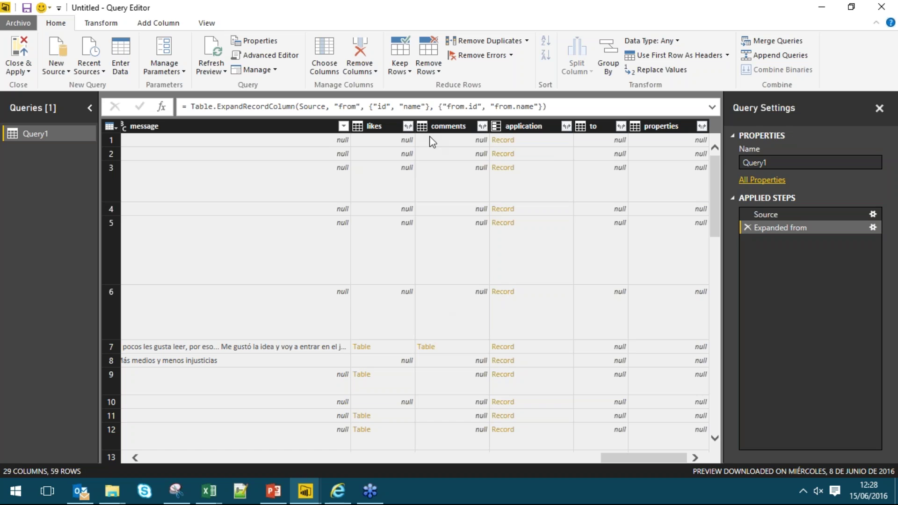
click(455, 347)
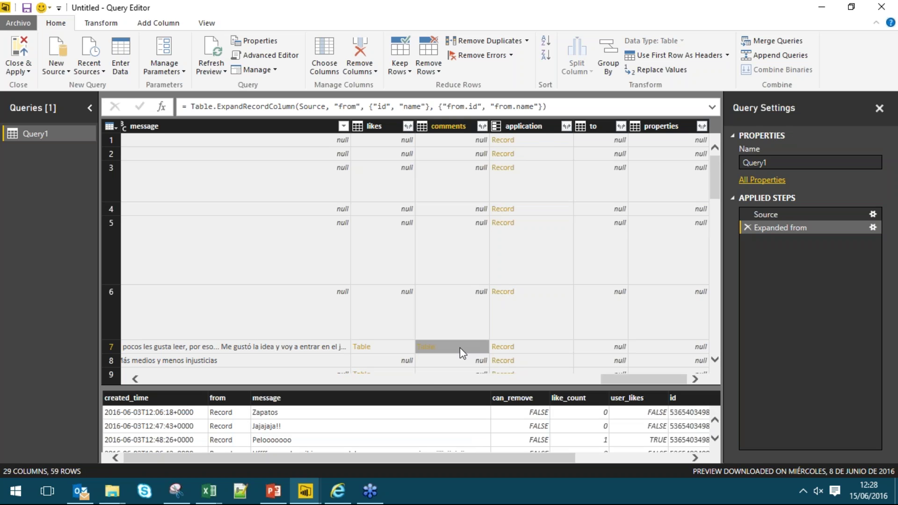
drag(412, 388, 412, 335)
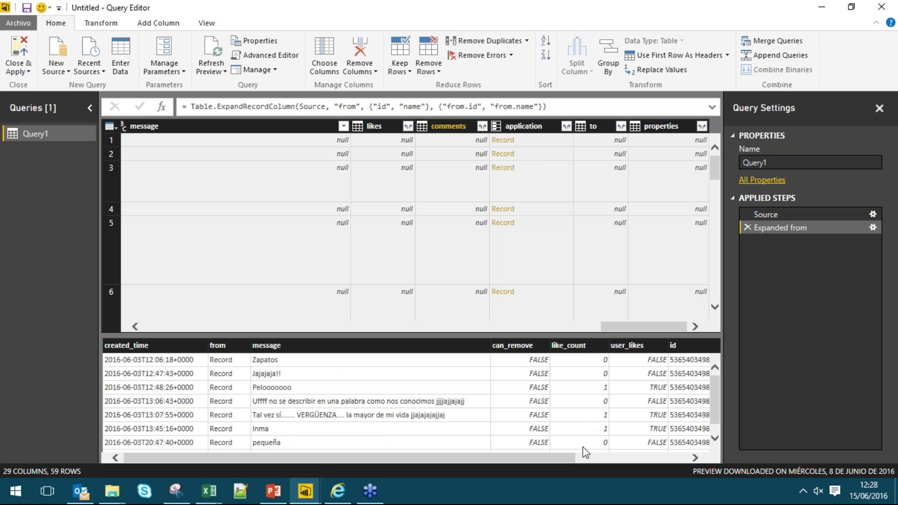
mouse_move(568, 459)
mouse_down()
mouse_move(704, 453)
mouse_move(561, 444)
mouse_up()
click(483, 126)
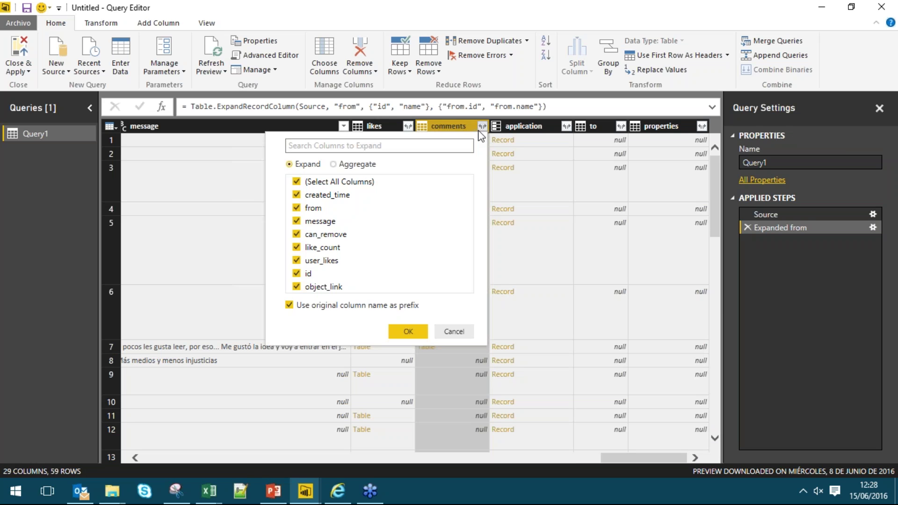
click(408, 332)
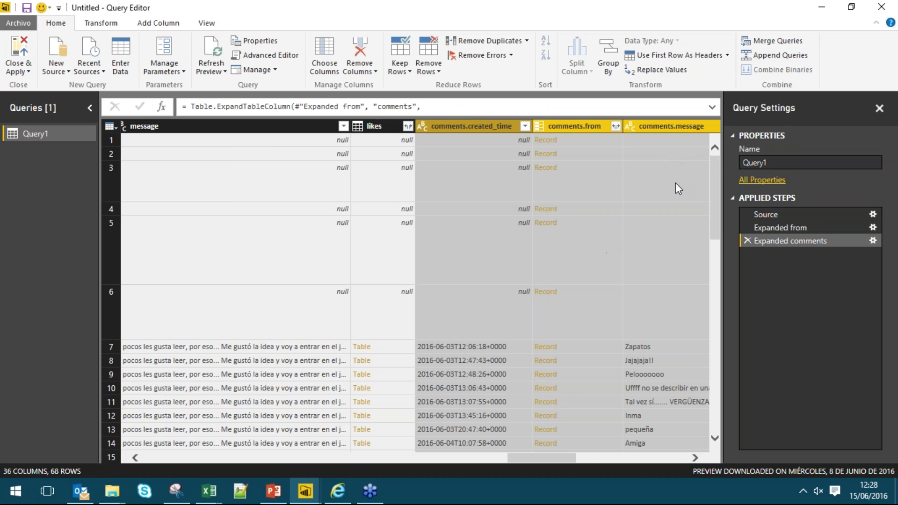
Step: Examine the comments.from records of several comment rows and review the other expanded comment columns, including comments.like_count
drag(543, 455, 574, 467)
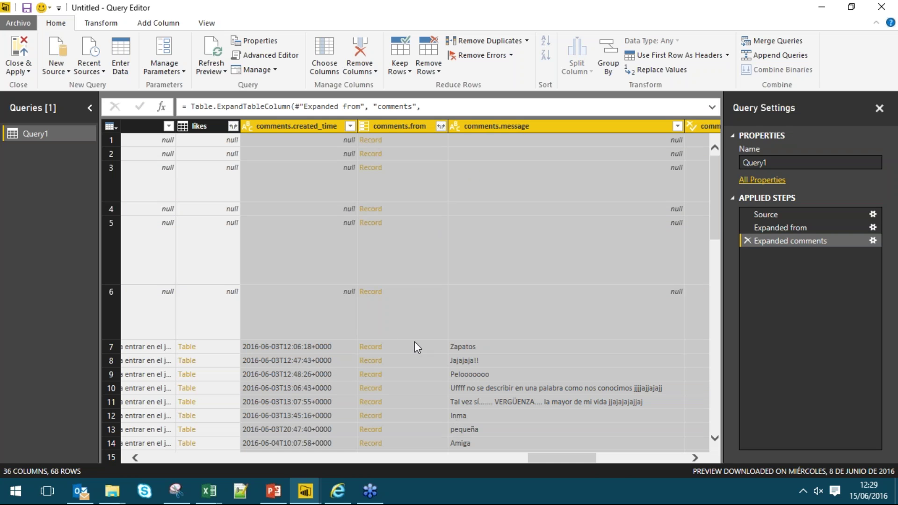
click(420, 327)
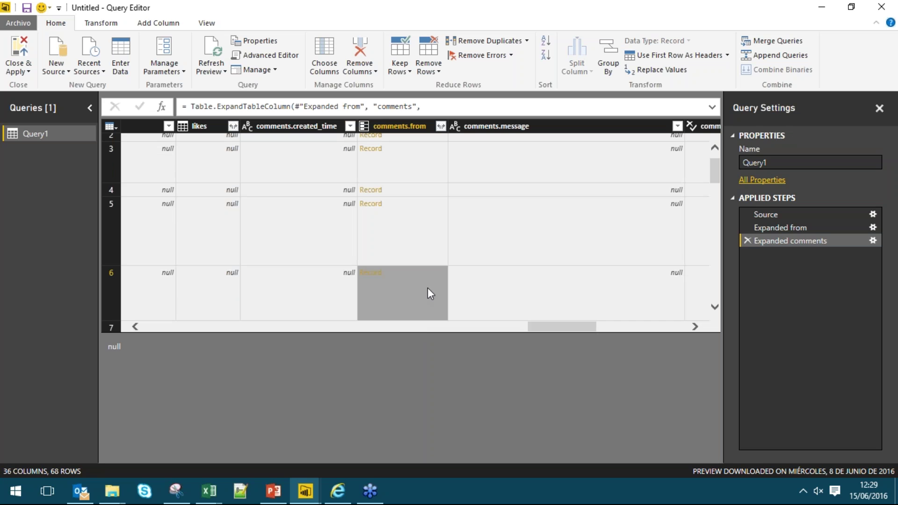
scroll(428, 287, down, 3)
click(429, 216)
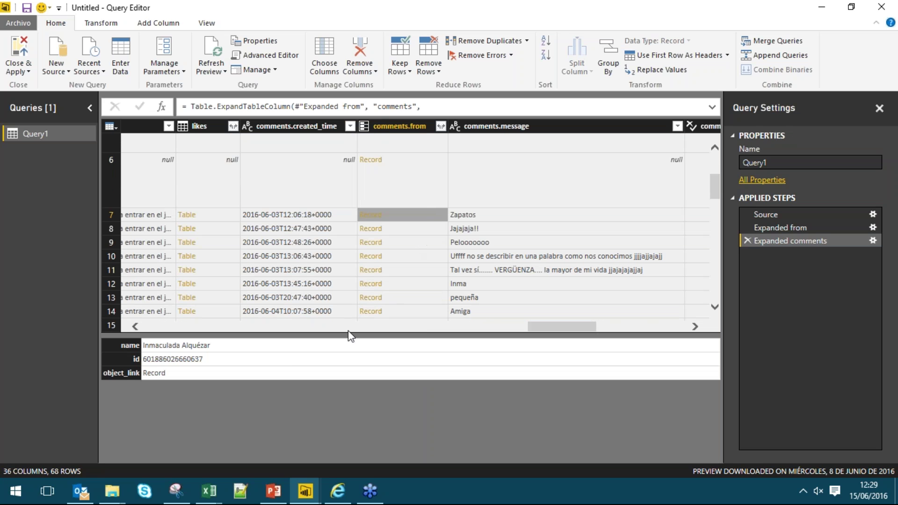
click(397, 259)
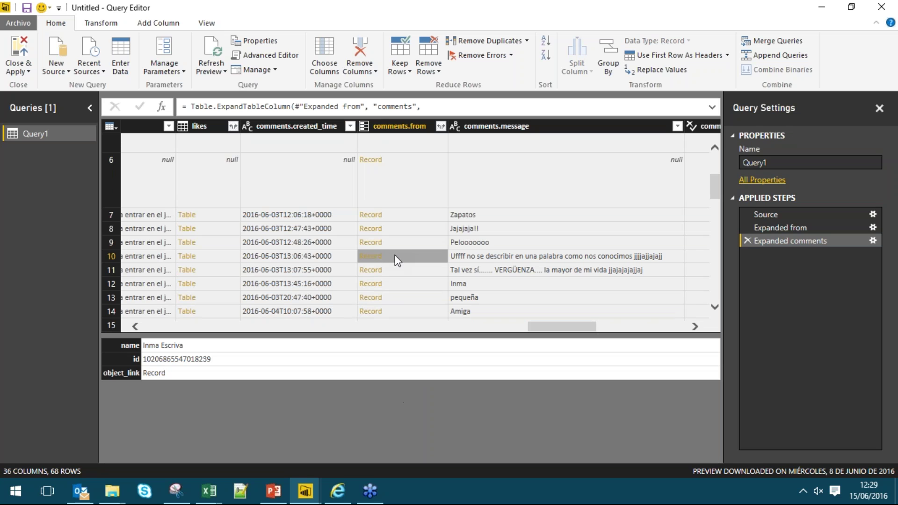
click(403, 272)
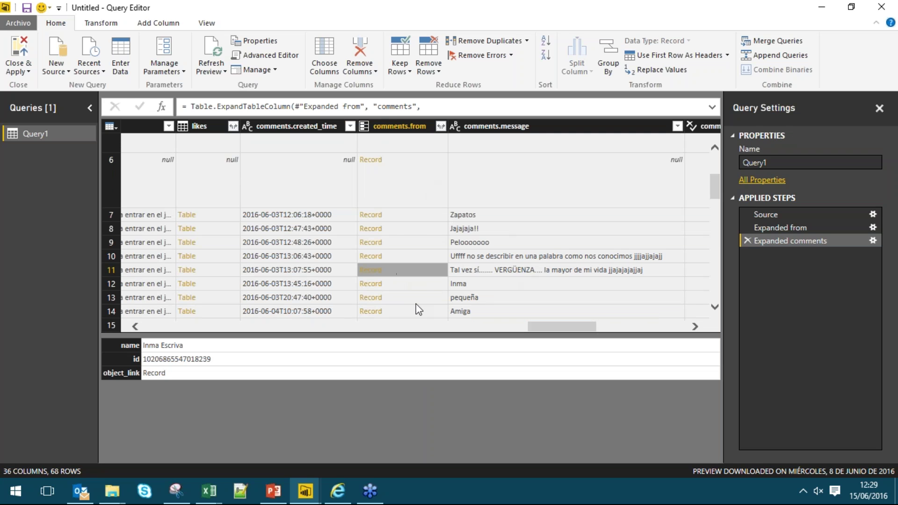
click(427, 282)
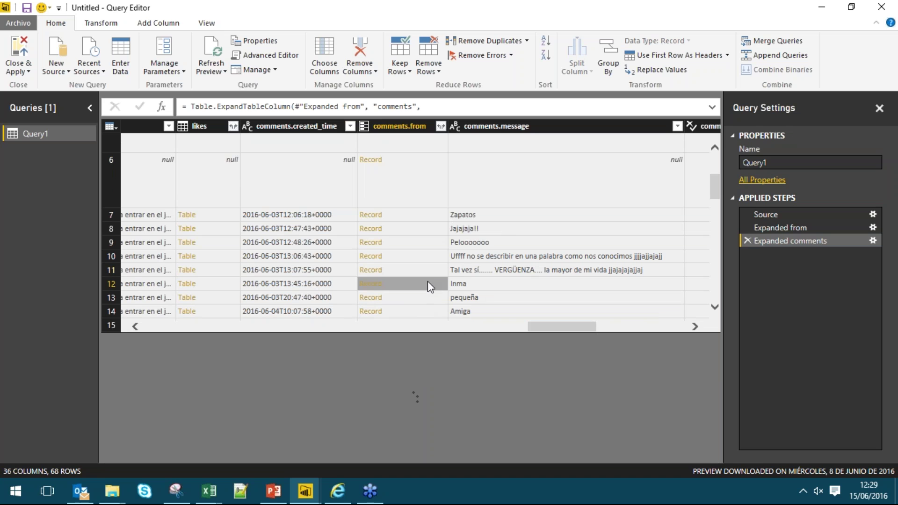
click(423, 253)
click(423, 214)
drag(538, 329, 612, 332)
click(342, 214)
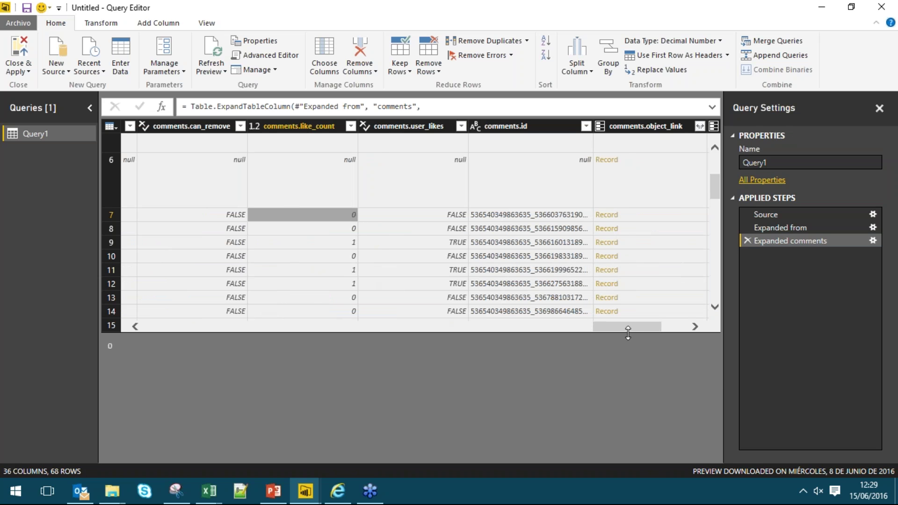
click(642, 325)
mouse_move(642, 329)
mouse_down()
mouse_move(672, 332)
mouse_move(624, 328)
mouse_up()
drag(531, 336, 510, 409)
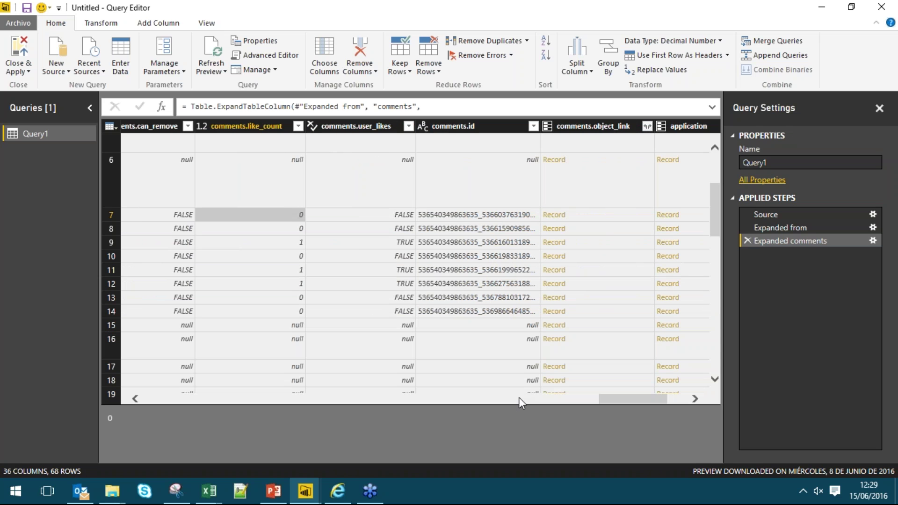
drag(635, 399, 135, 361)
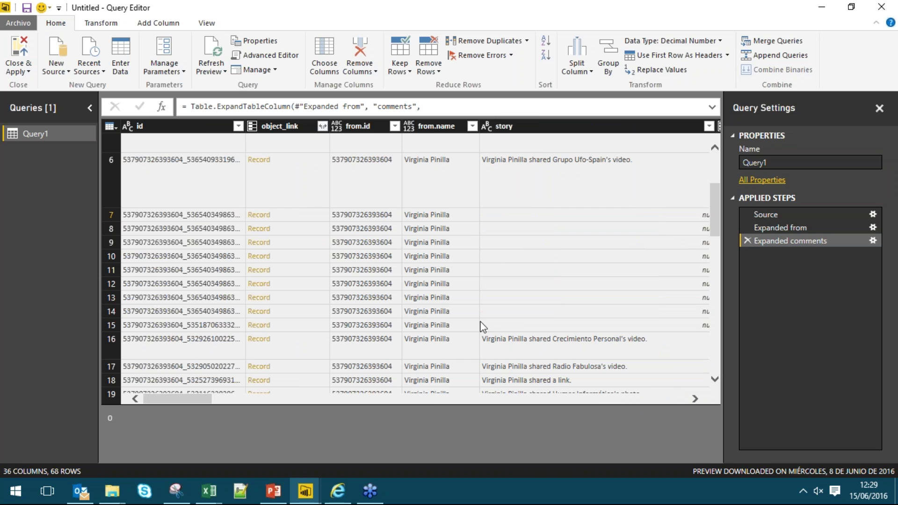
Step: Close the Query Editor and apply the query changes to load the posts data into the report
click(17, 71)
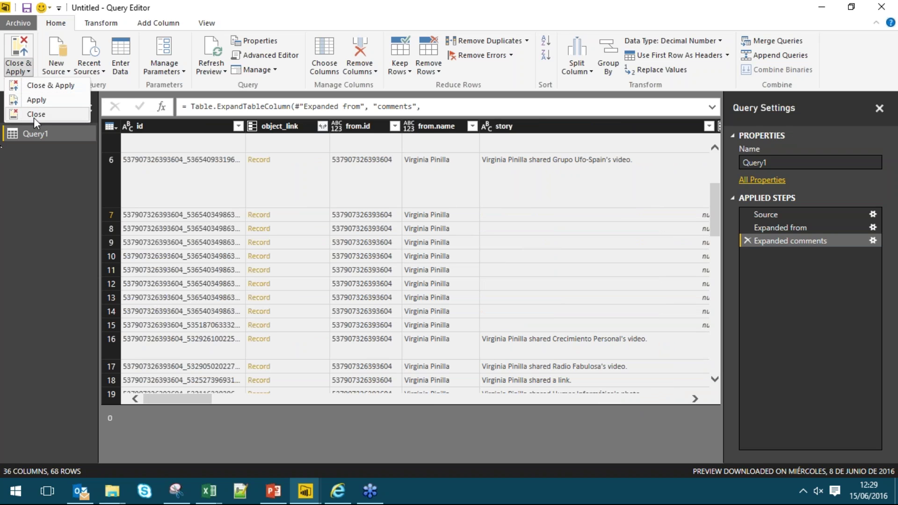
click(186, 398)
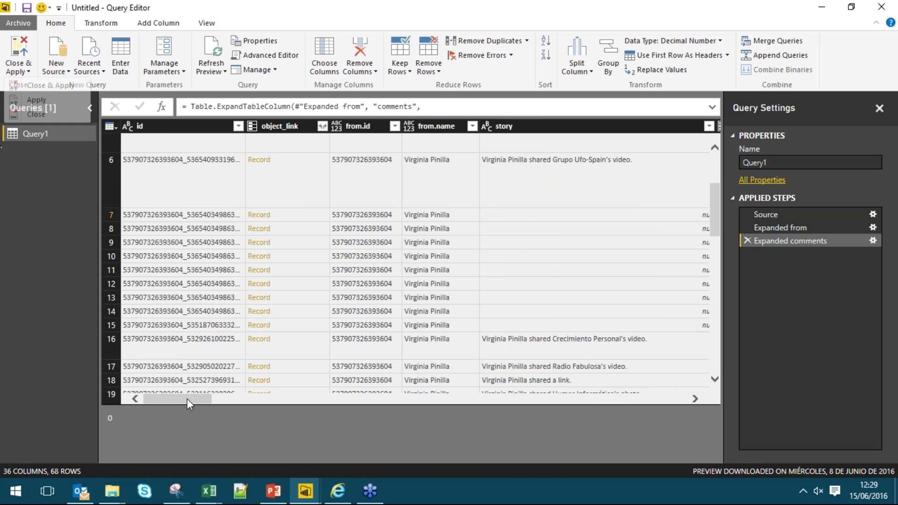
drag(200, 397, 397, 403)
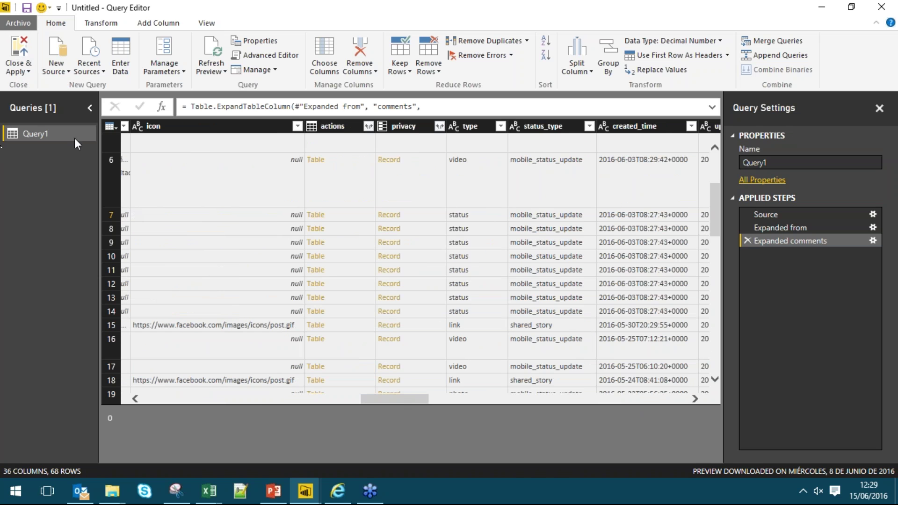
click(19, 70)
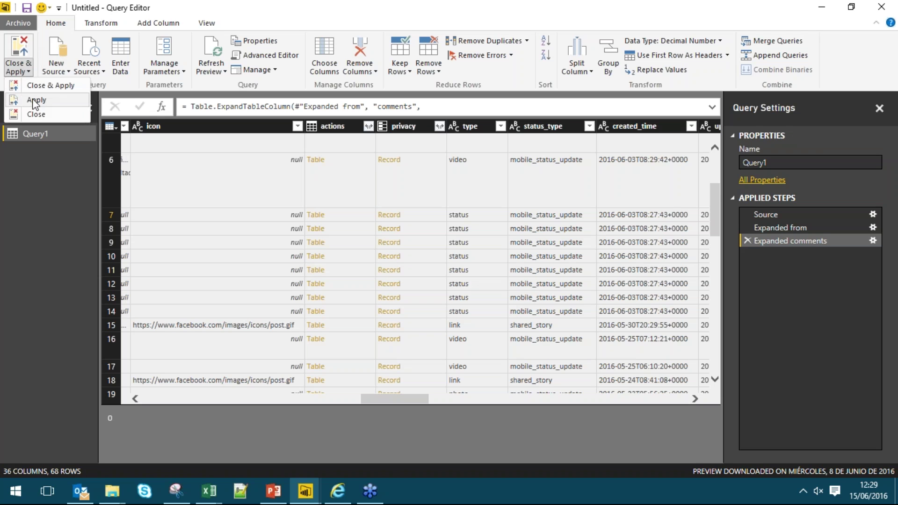
click(44, 85)
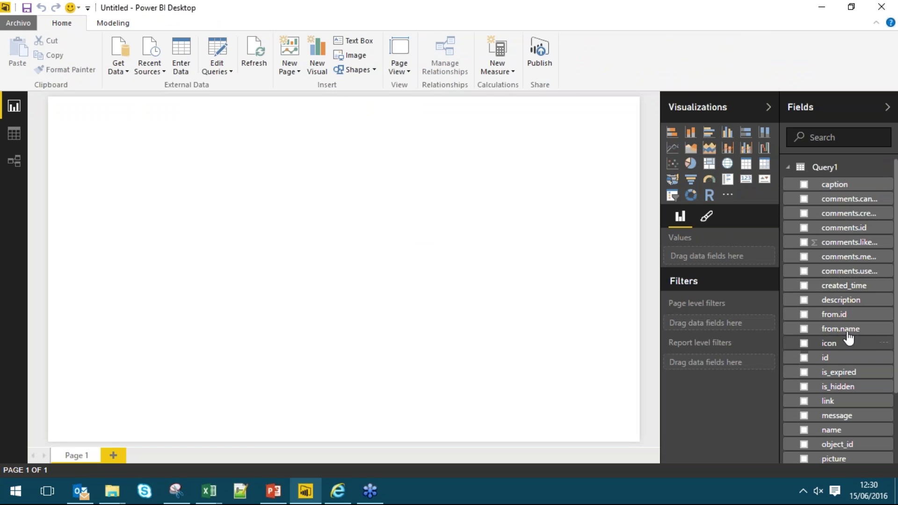
Step: Widen the field list enough to read the full field names of Query1
scroll(856, 259, down, 4)
scroll(858, 254, up, 4)
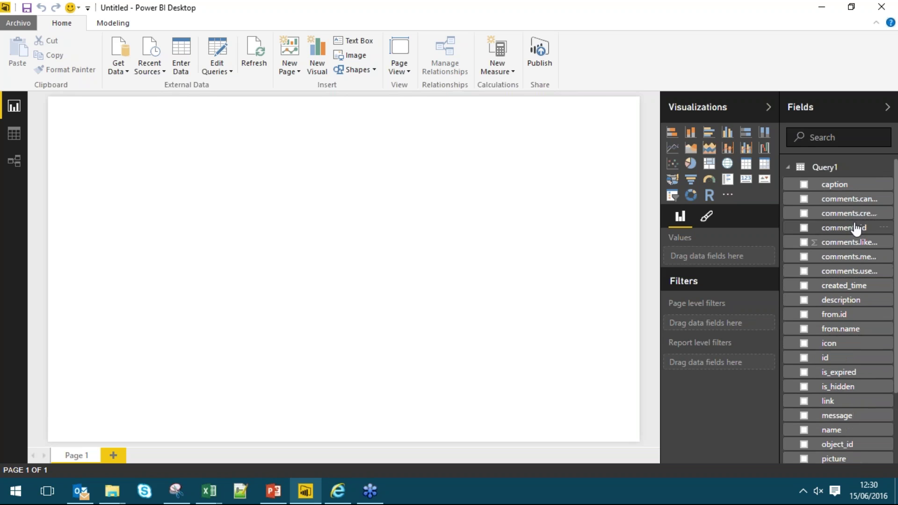
drag(781, 227, 691, 229)
scroll(786, 297, down, 3)
scroll(786, 296, up, 3)
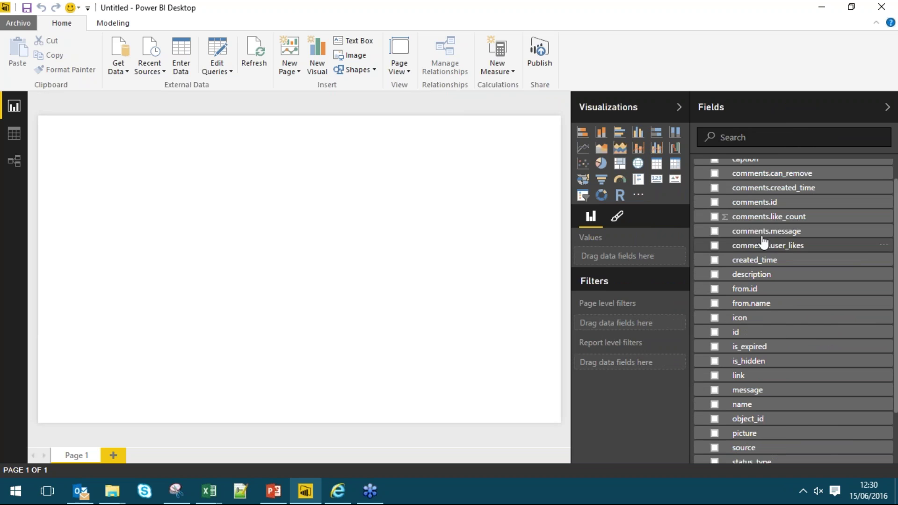
Step: Create a table visual from comments.message and comments.like_count and enlarge it on the report page
click(716, 231)
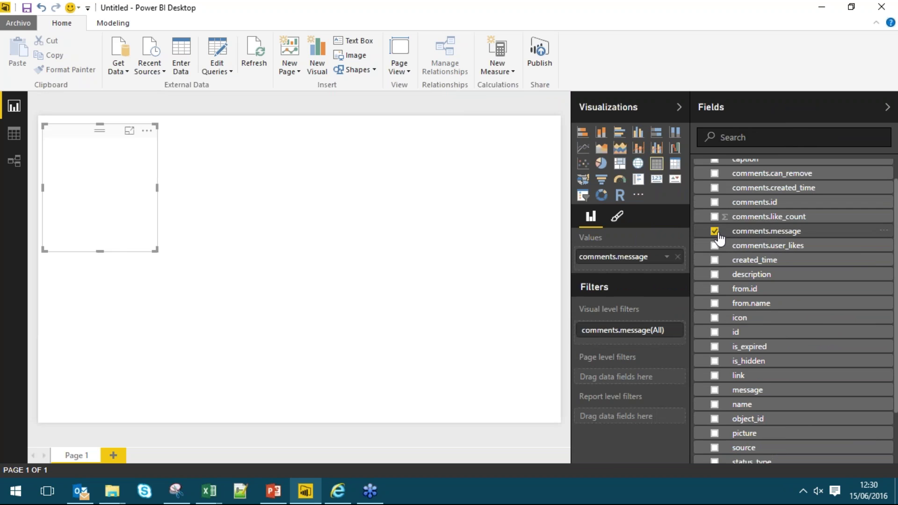
click(715, 216)
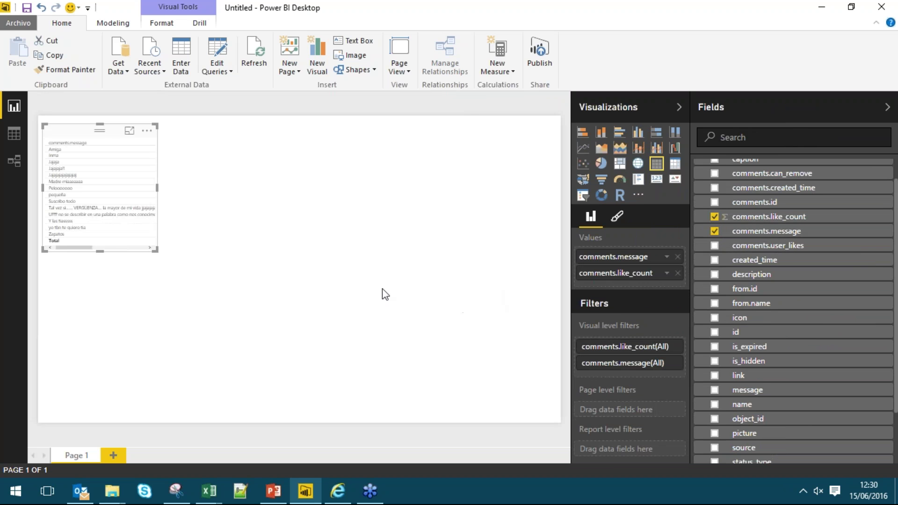
drag(156, 252, 297, 321)
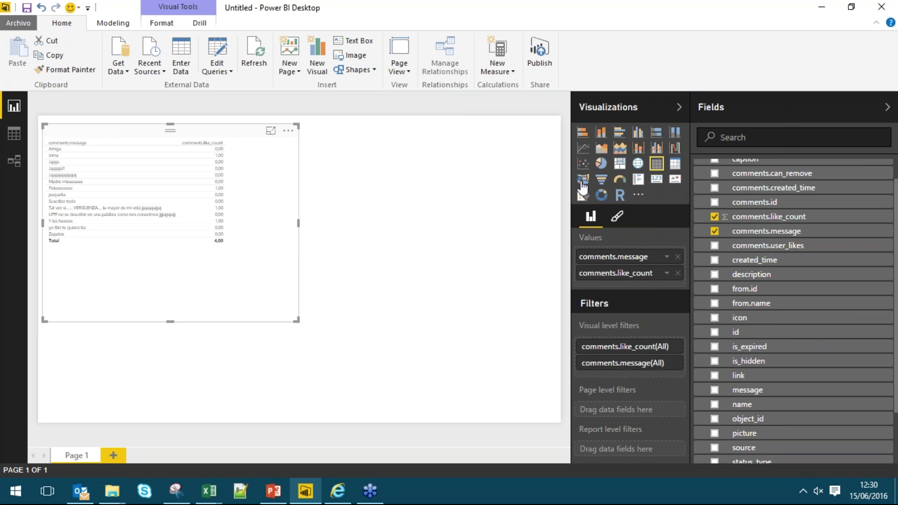
Step: Convert the table into a clustered column chart, and reposition and widen it on the report page
click(638, 132)
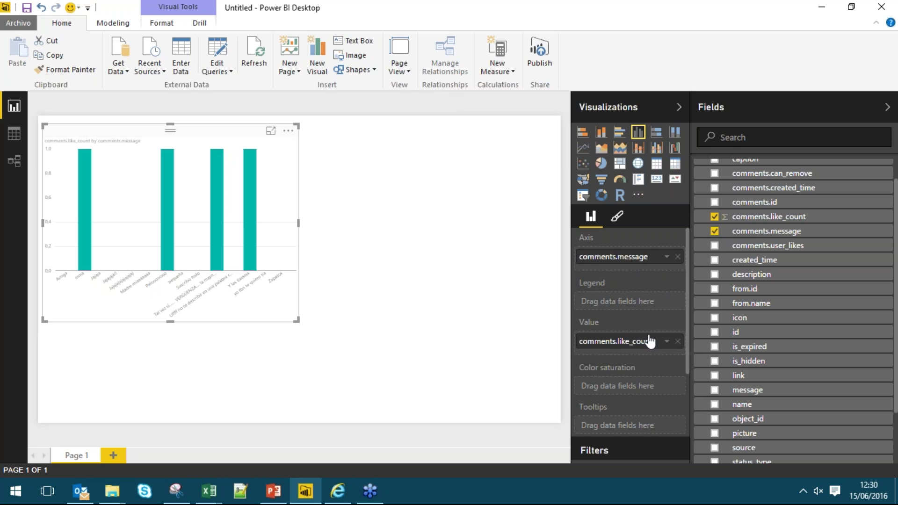
mouse_move(212, 213)
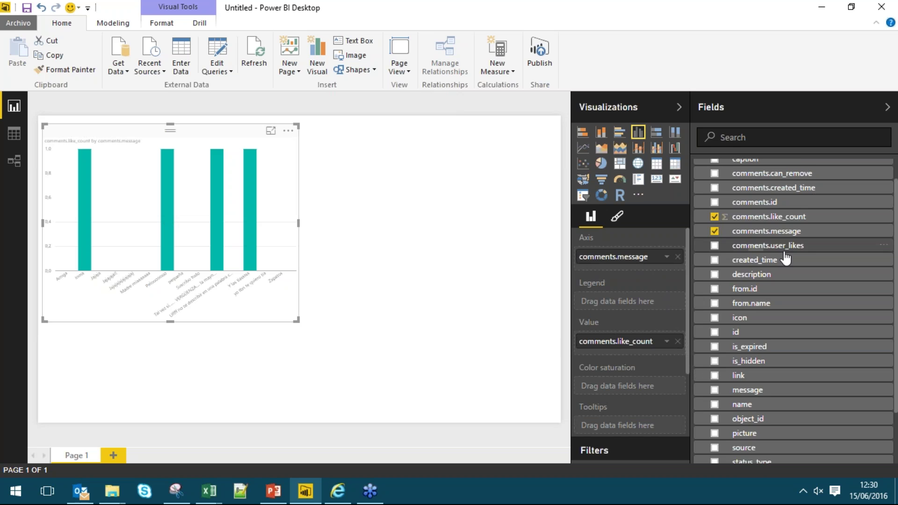
scroll(785, 258, down, 2)
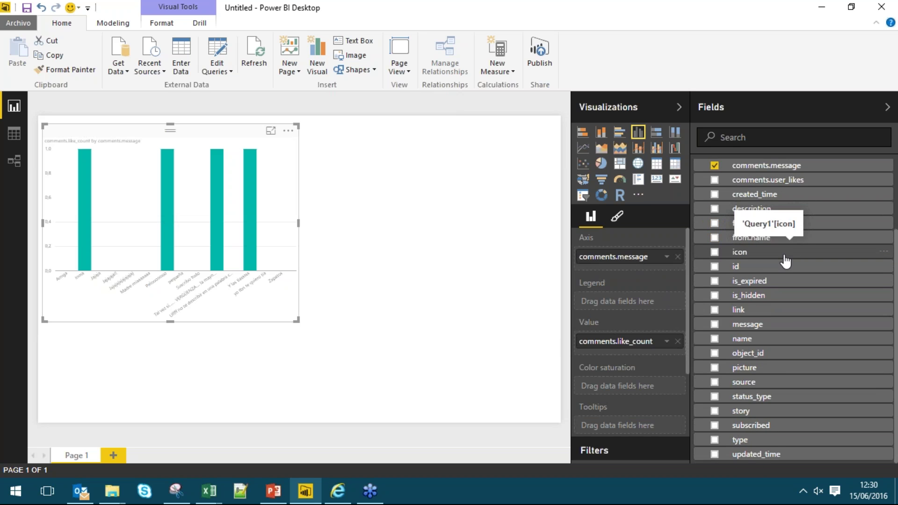
scroll(786, 260, up, 3)
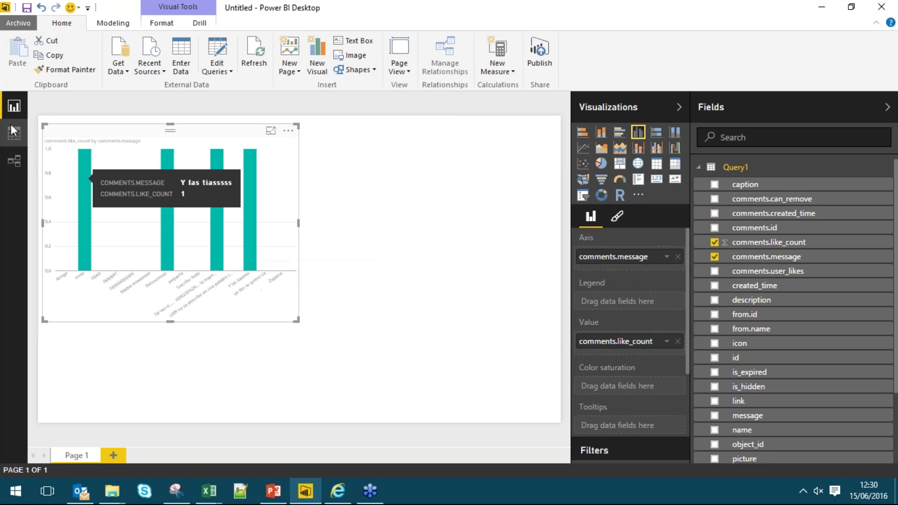
drag(247, 141, 289, 141)
drag(343, 322, 428, 315)
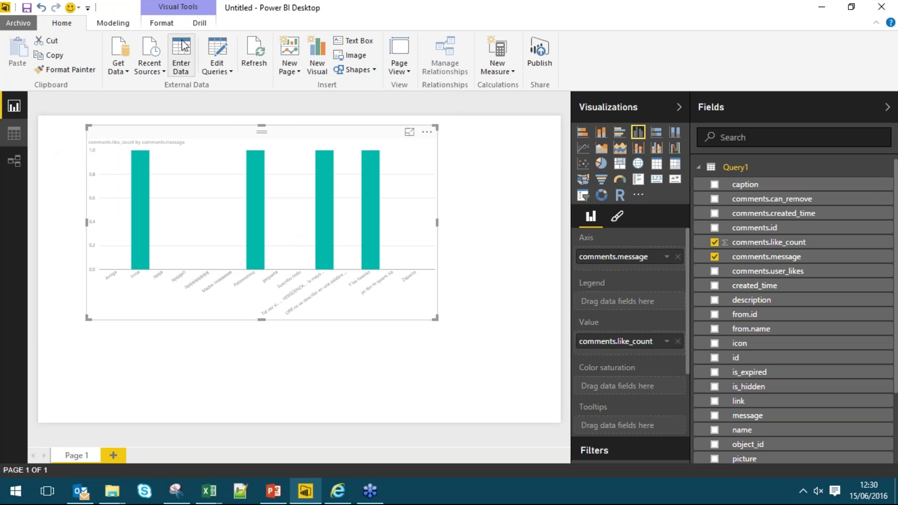
Step: Reopen Query1 in the Query Editor and go back to its Source step
click(215, 75)
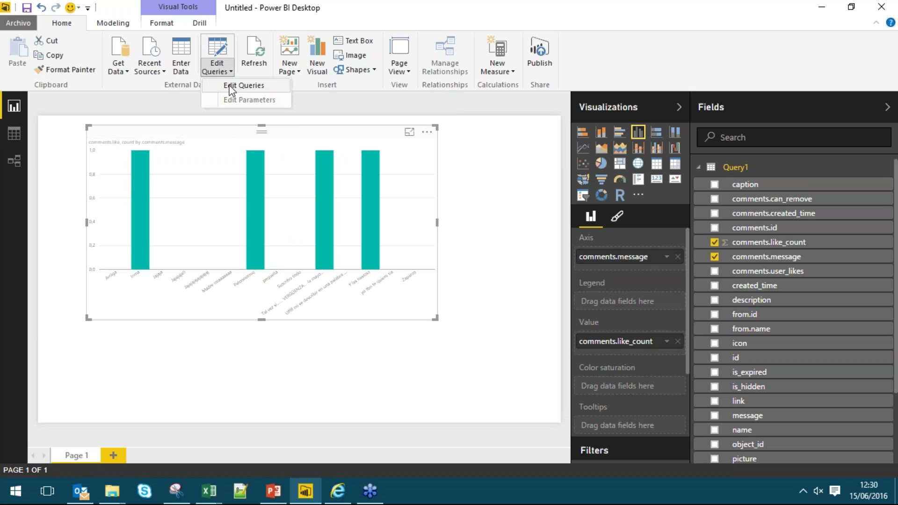
click(229, 86)
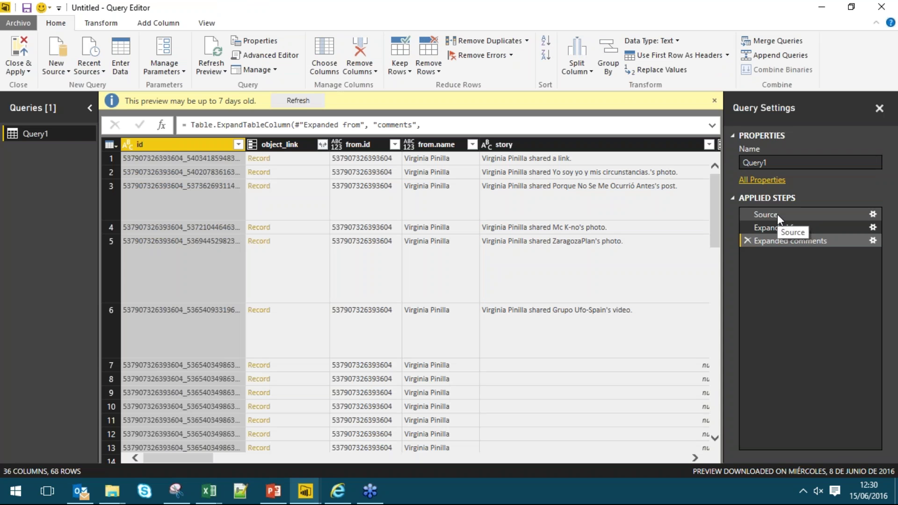
click(777, 214)
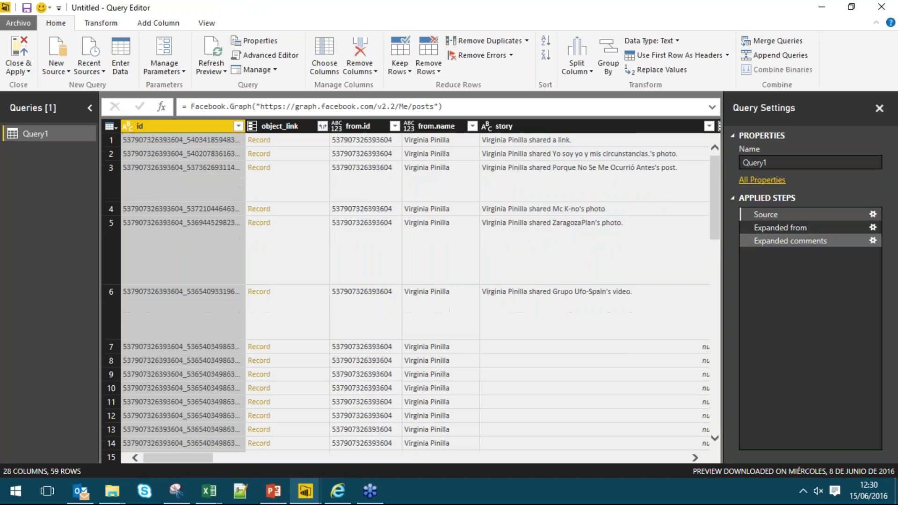
click(327, 106)
drag(295, 106, 373, 108)
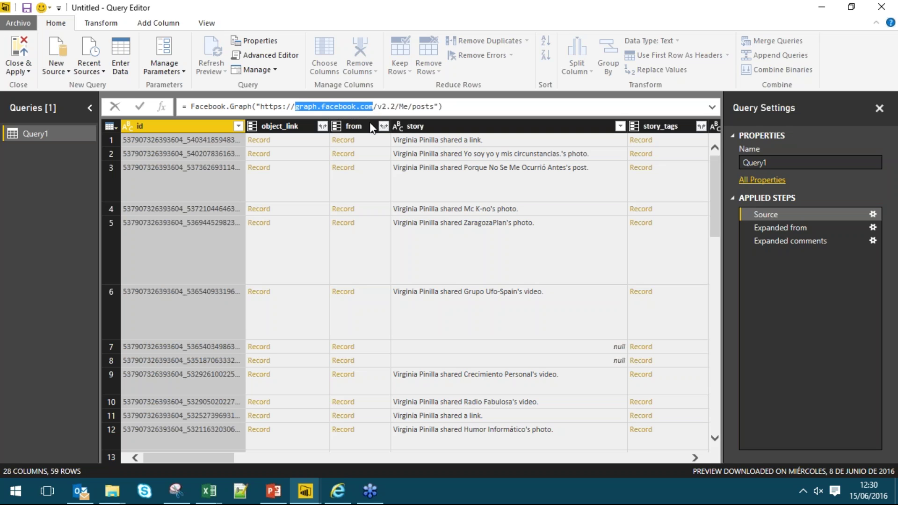
click(377, 110)
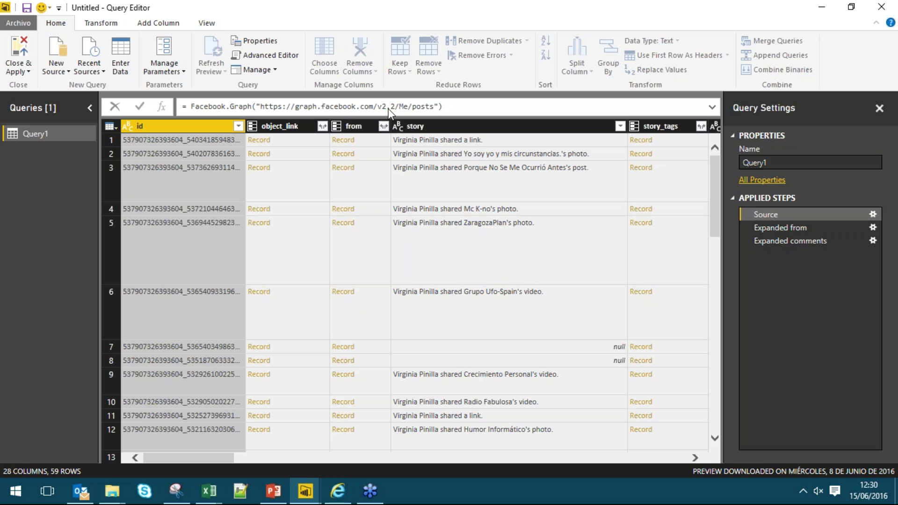
drag(395, 108, 377, 107)
click(395, 107)
drag(394, 107, 383, 107)
click(394, 107)
click(394, 107)
key(BackSpace)
text(6/Me/posts/?fields=reactions)
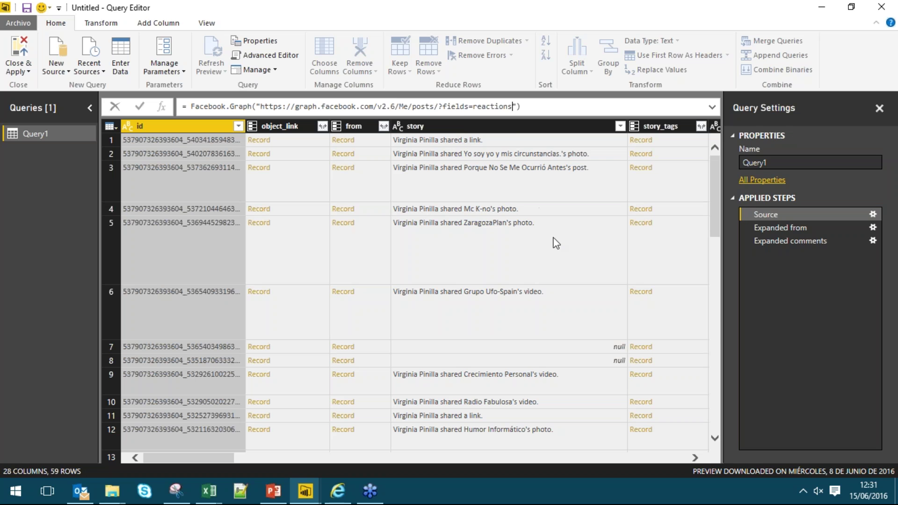
click(139, 108)
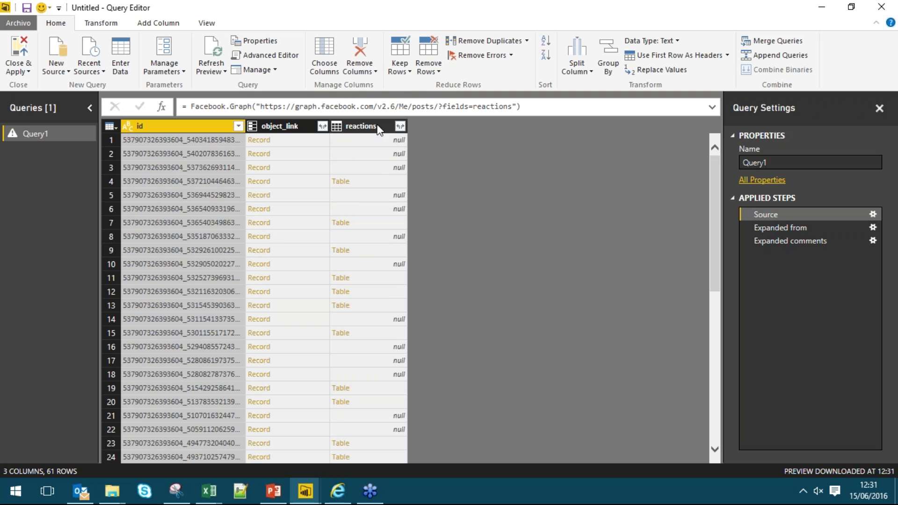
Step: Preview two posts' nested reactions tables and expand the reactions column into id, object_link, name and type with the original name as prefix
click(369, 186)
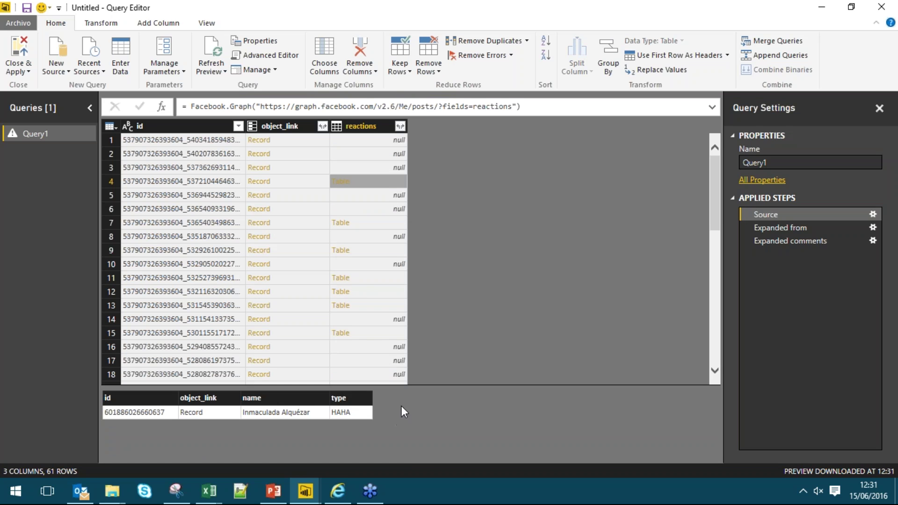
click(390, 224)
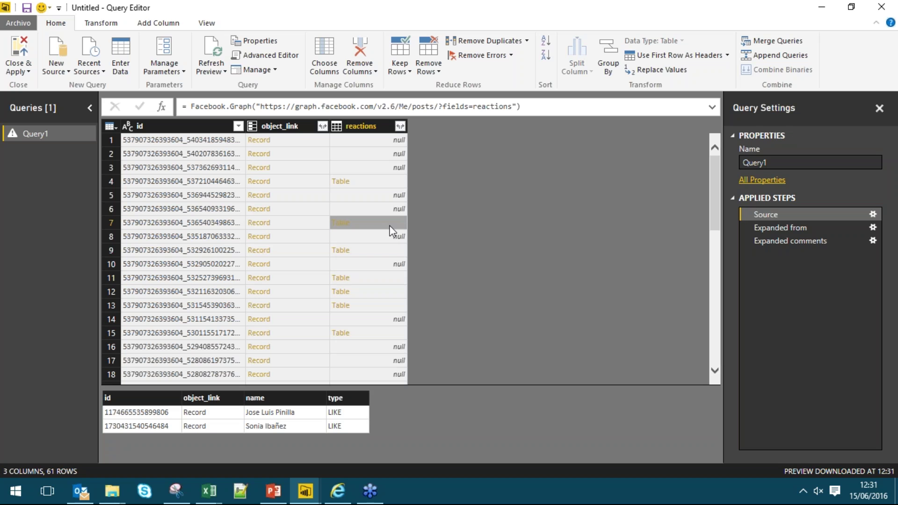
click(402, 125)
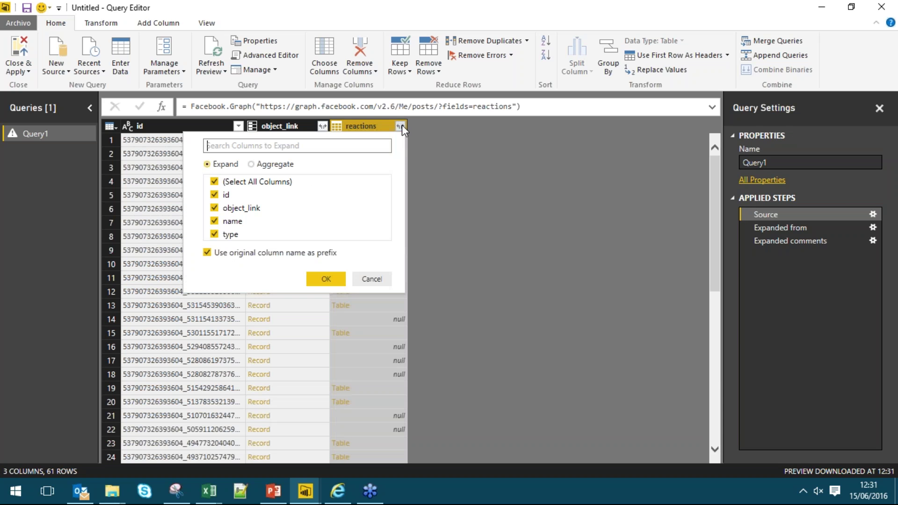
click(326, 279)
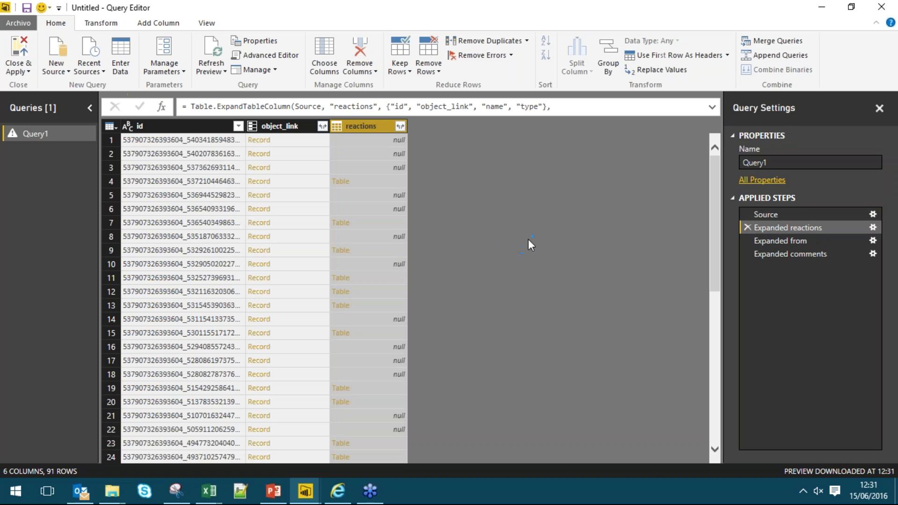
Step: Filter null out of the reactions.type column and delete the Expanded from and Expanded comments steps
click(682, 126)
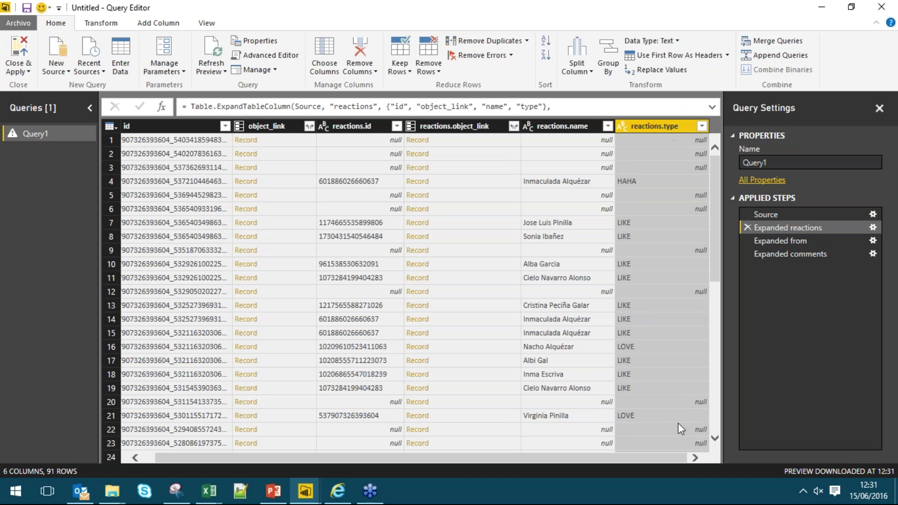
click(559, 130)
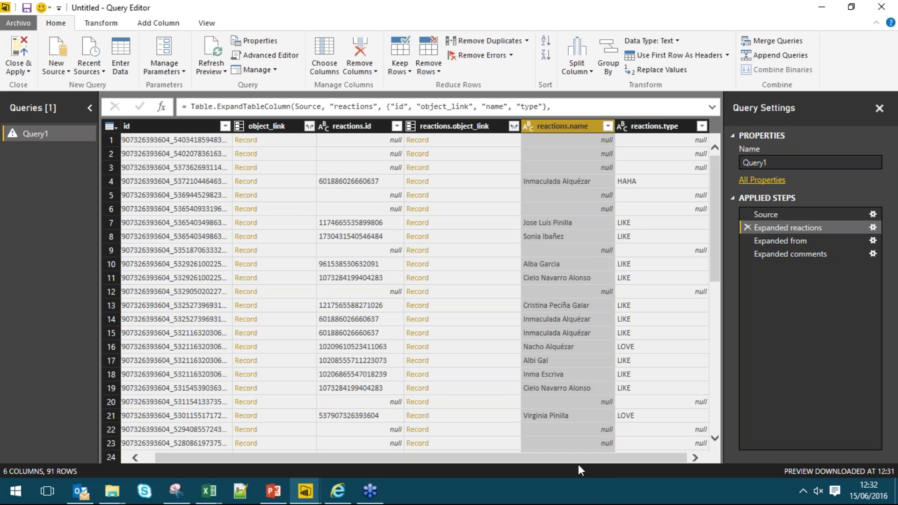
drag(611, 462, 565, 464)
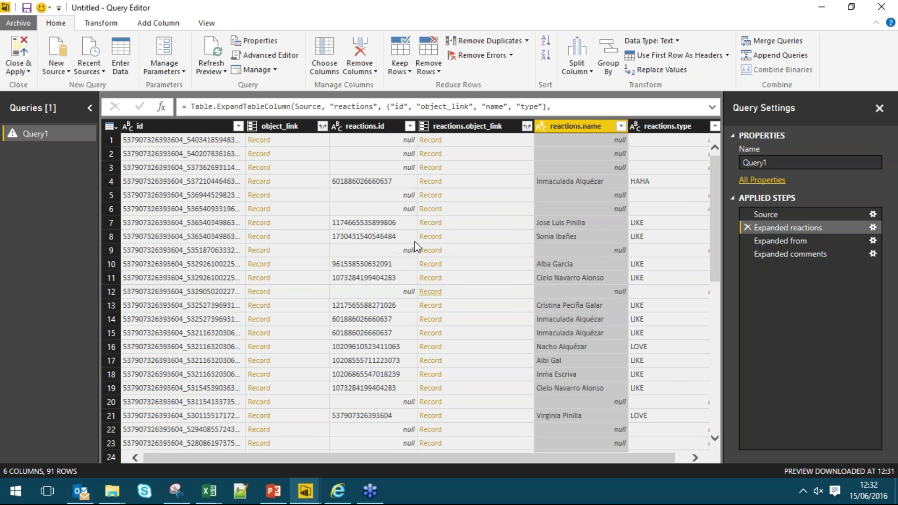
click(661, 125)
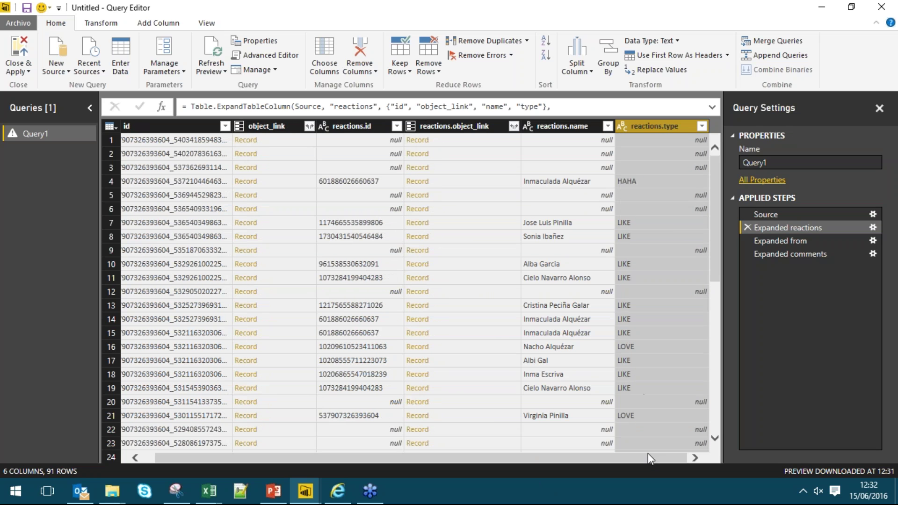
click(702, 126)
click(523, 279)
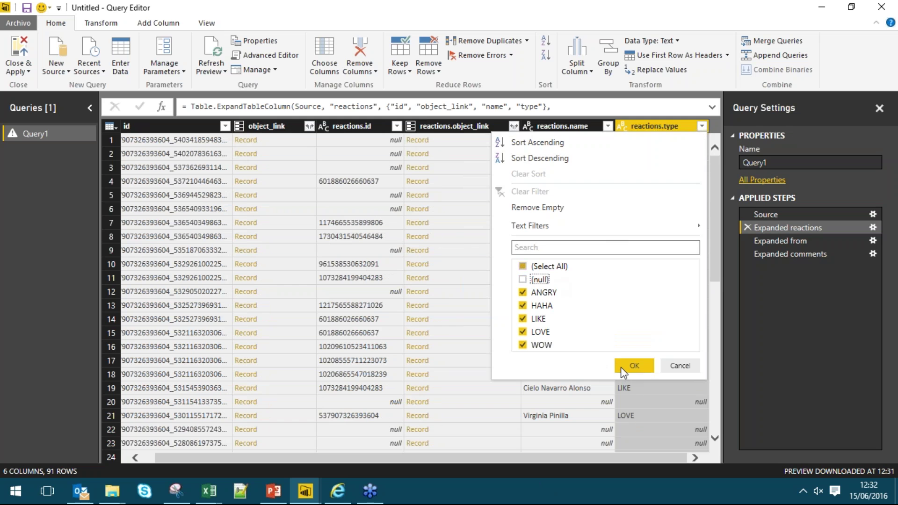
click(631, 365)
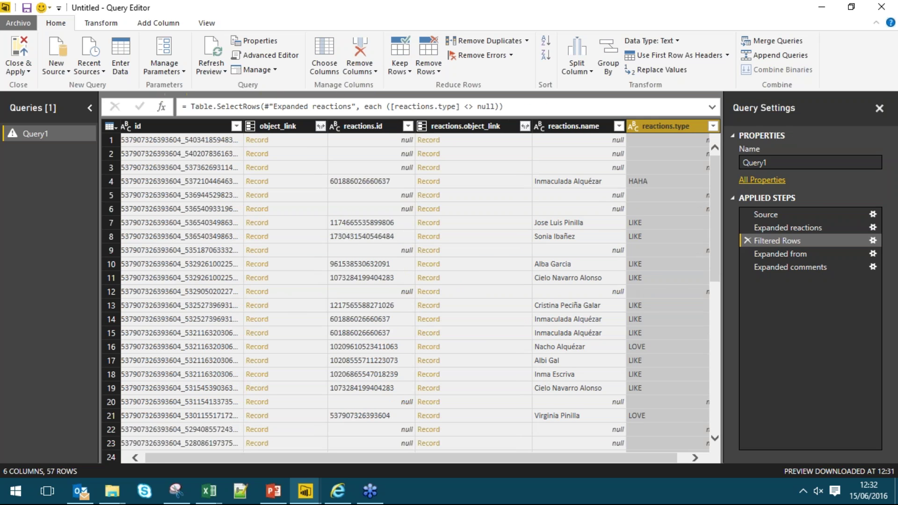
click(746, 253)
click(747, 254)
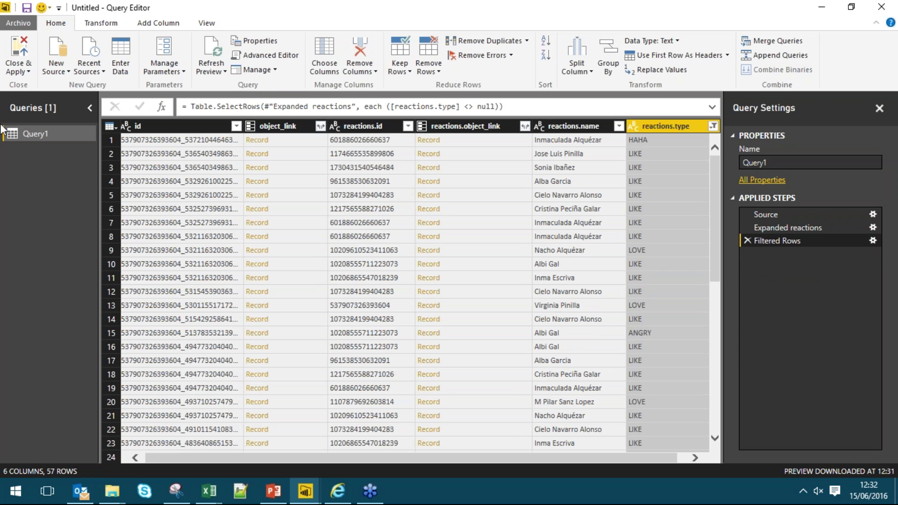
Step: Close the Query Editor applying the changes, and delete the old clustered column chart from the report page
click(18, 68)
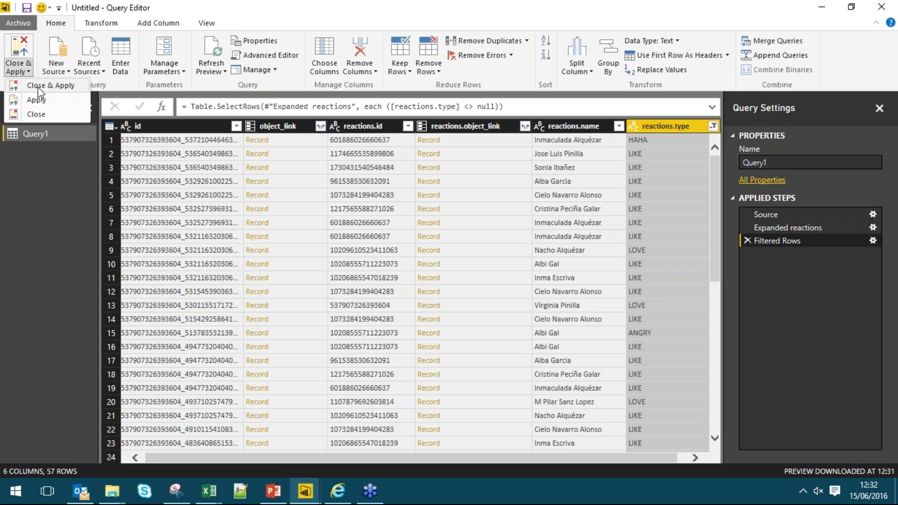
click(39, 86)
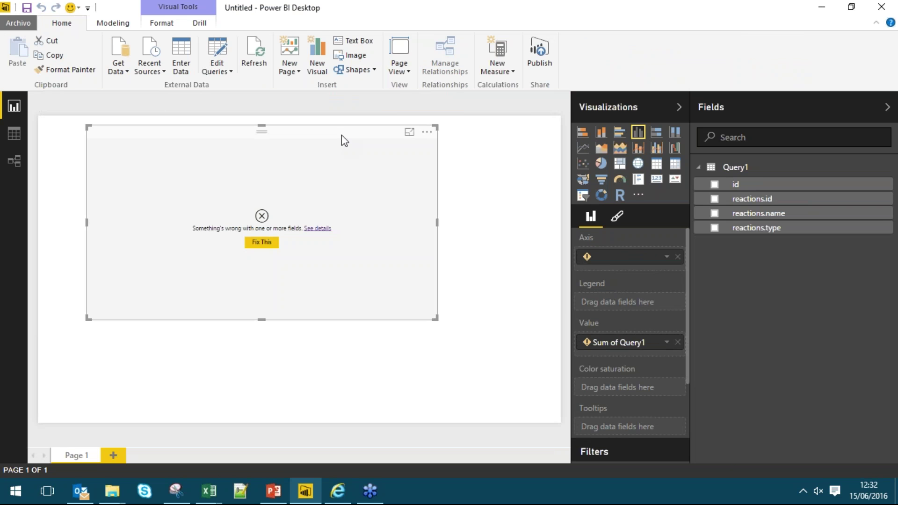
key(Delete)
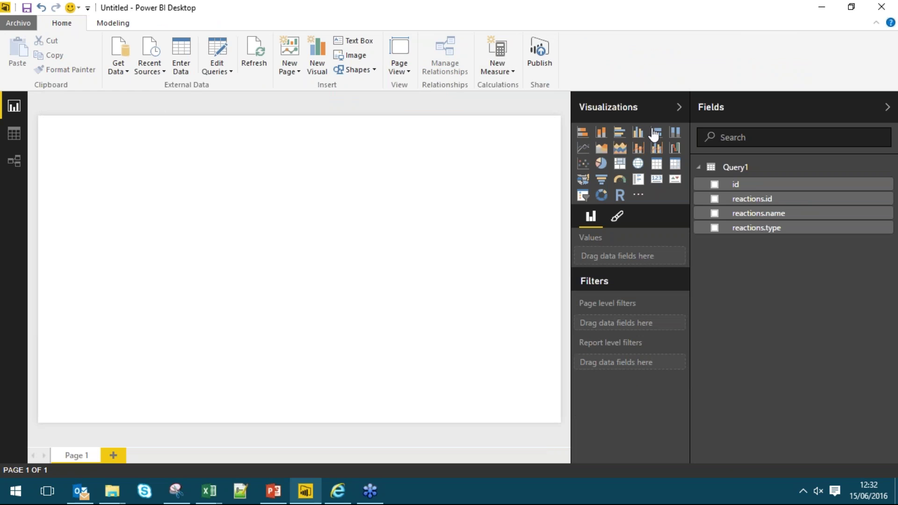
Step: Try to build a clustered column chart with reactions.type as axis and reactions.name as legend, then remove both fields
click(636, 134)
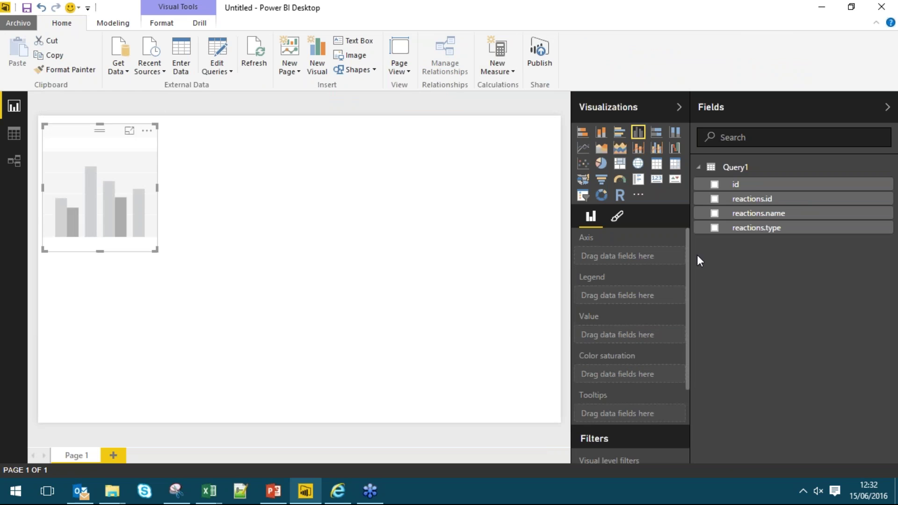
click(715, 228)
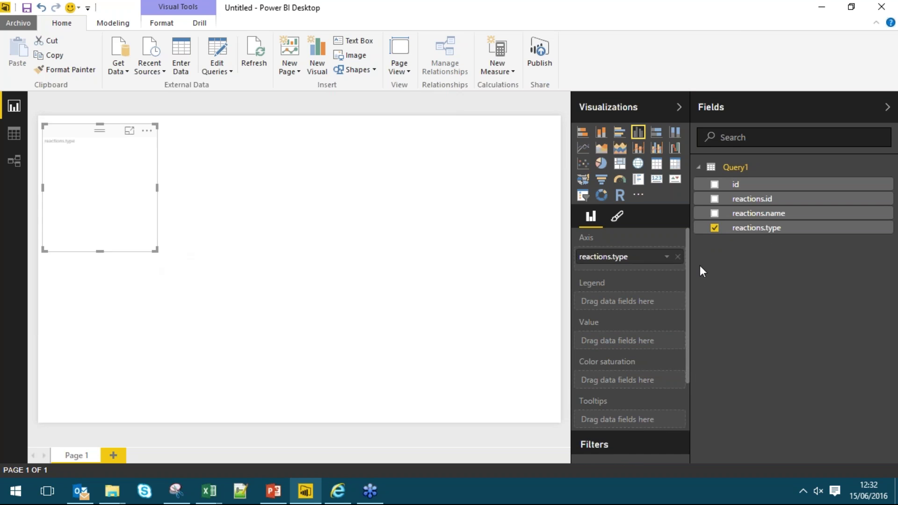
click(714, 213)
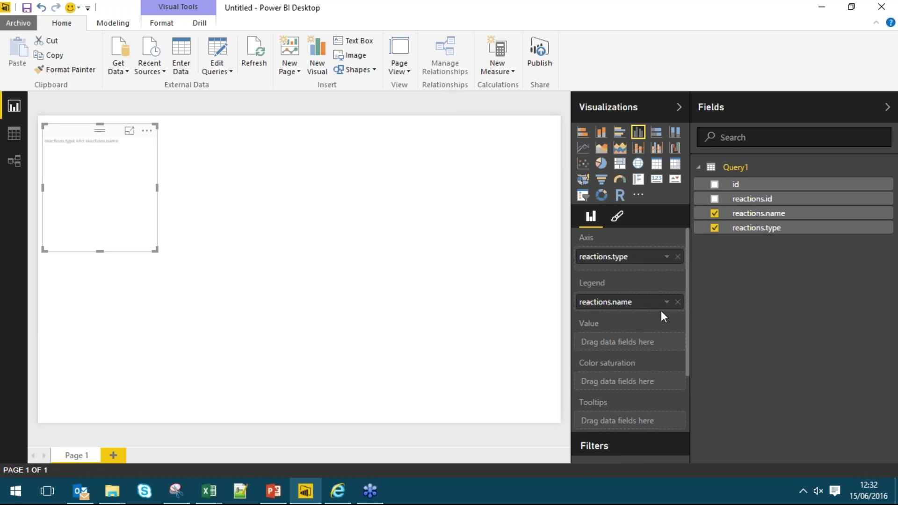
drag(638, 259, 638, 311)
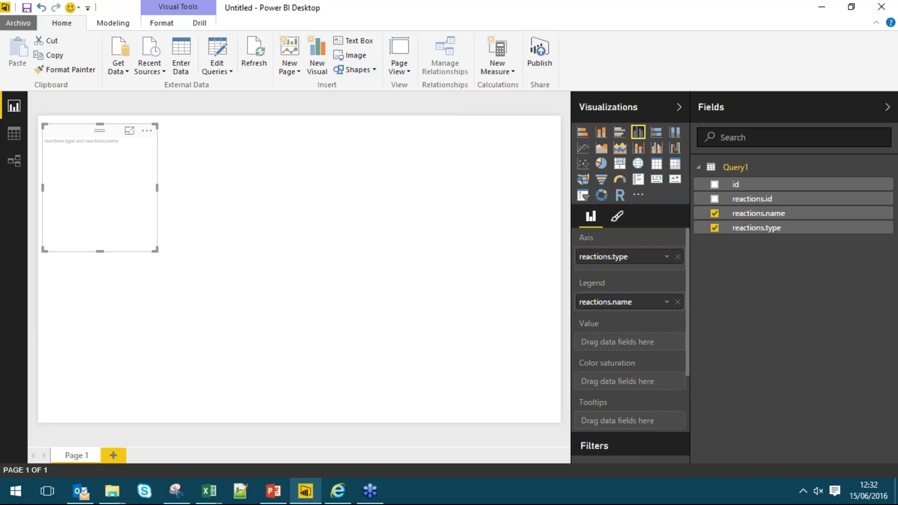
click(678, 303)
click(678, 257)
Step: Show the Query1 table data and add a new measure
click(21, 134)
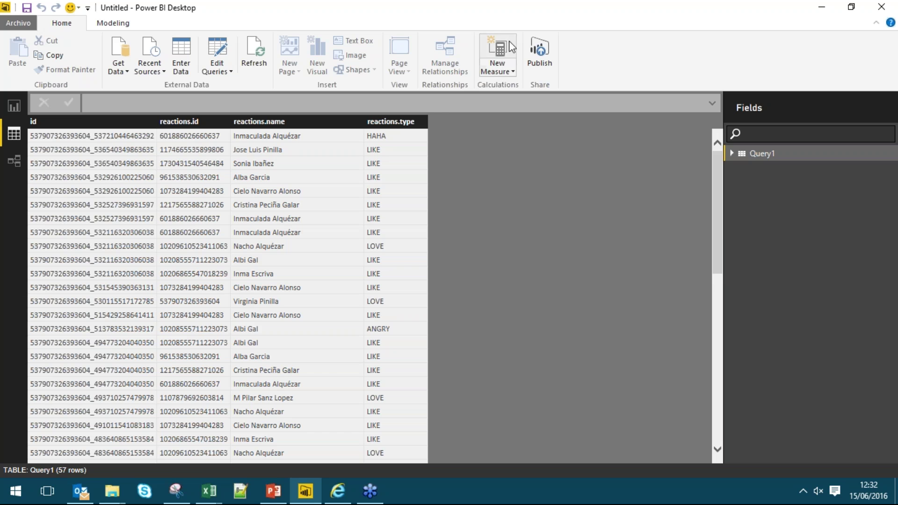
click(510, 45)
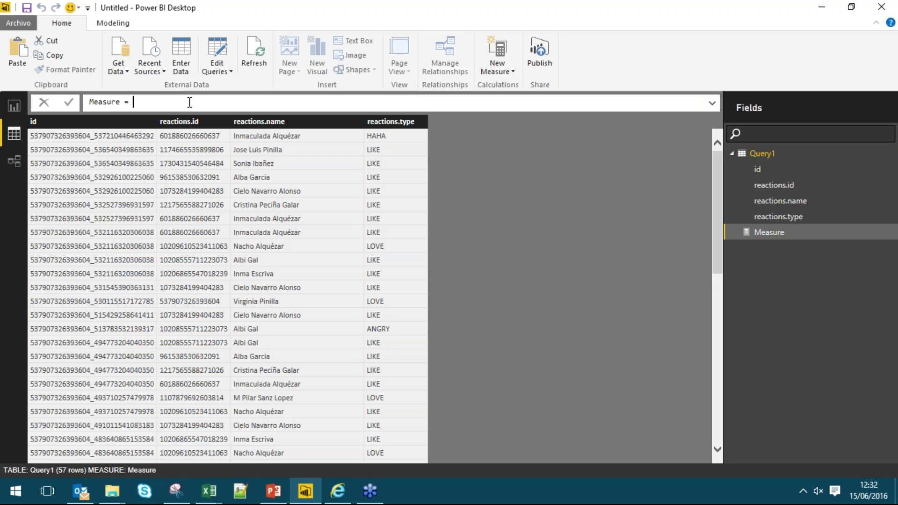
text(con)
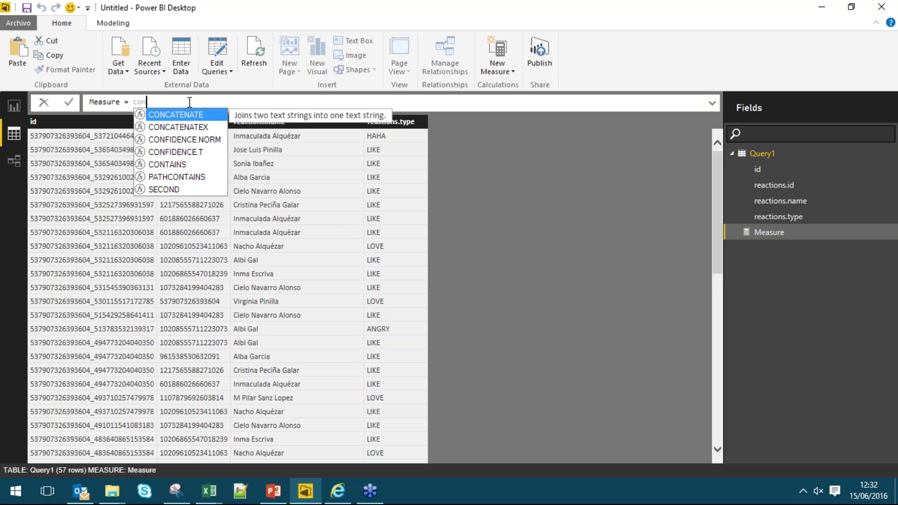
key(Down)
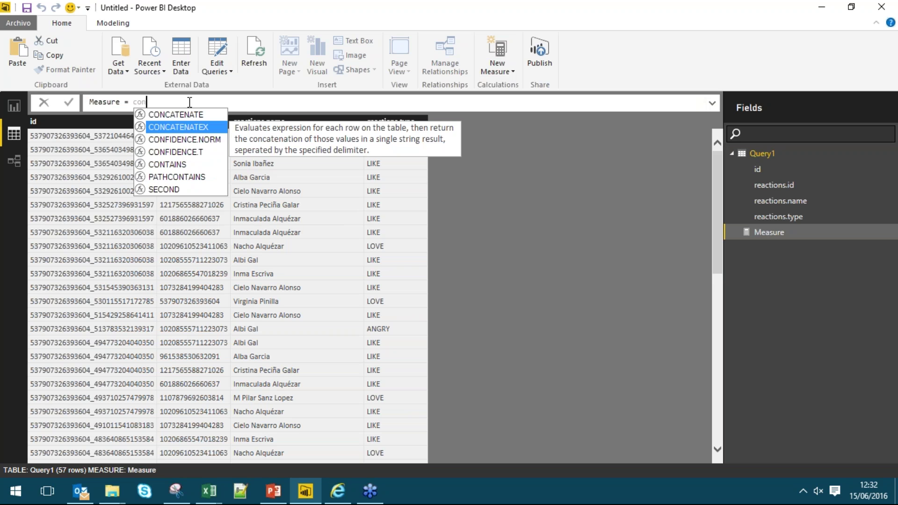
key(BackSpace)
key(BackSpace)
key(BackSpace)
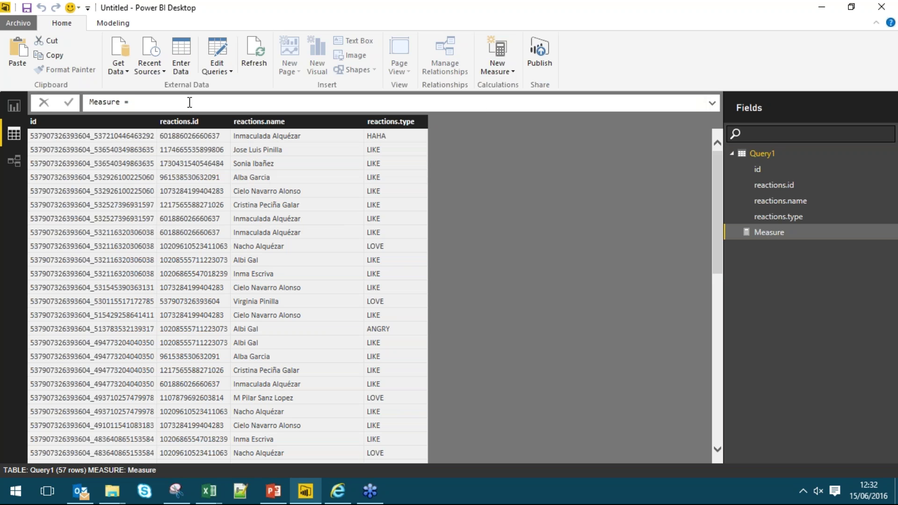
Step: Define the measure as COUNTROWS(Query1) and return to the report page
text(ro)
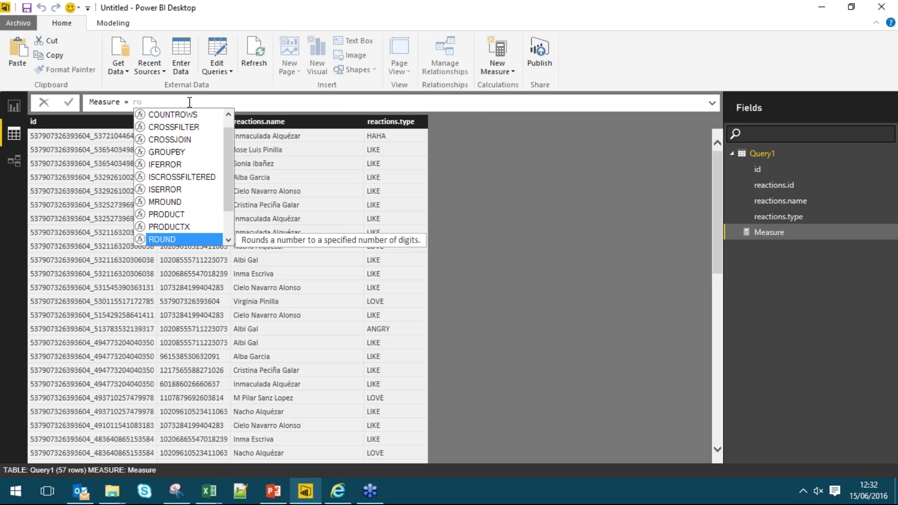
key(Up)
key(Up)
key(Up)
key(Up)
key(Up)
key(Up)
key(Up)
key(Up)
key(Up)
text(q)
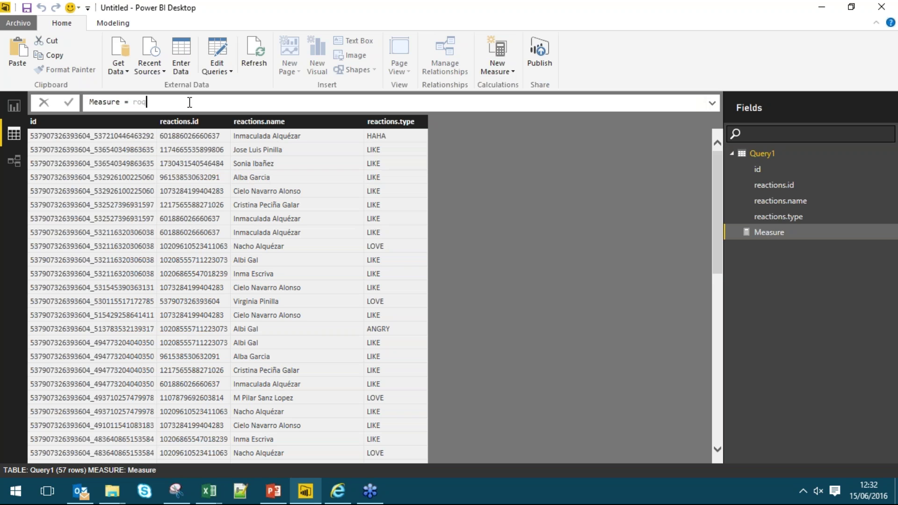
key(BackSpace)
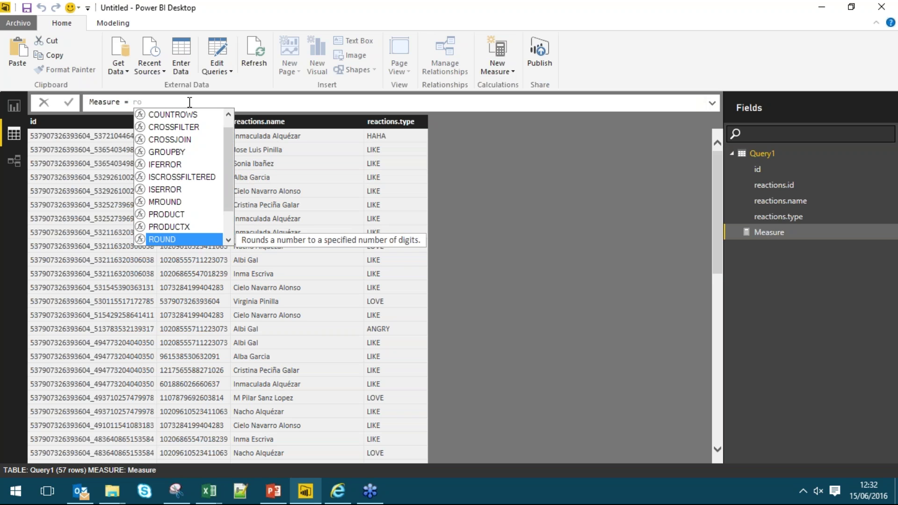
key(Up)
key(Up)
key(Up)
key(Up)
key(Up)
key(Up)
key(Up)
key(Up)
key(Up)
key(Up)
key(Up)
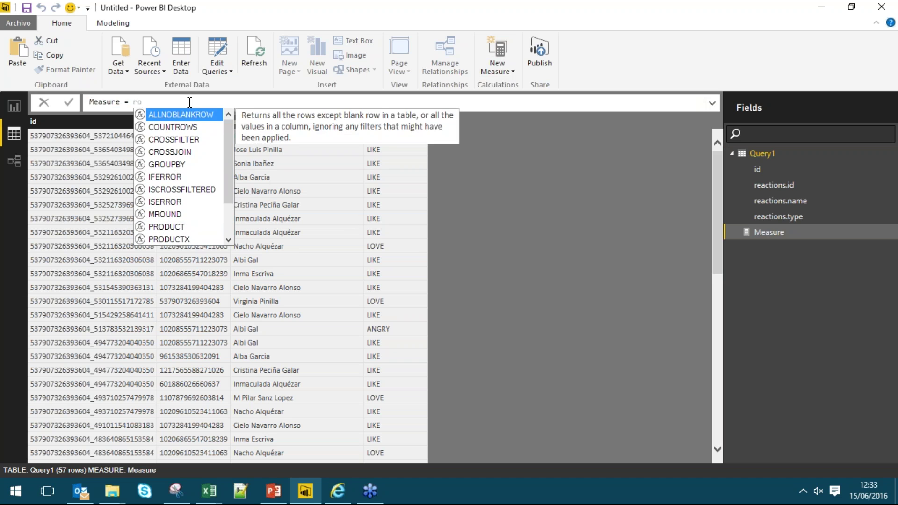
key(Down)
key(Tab)
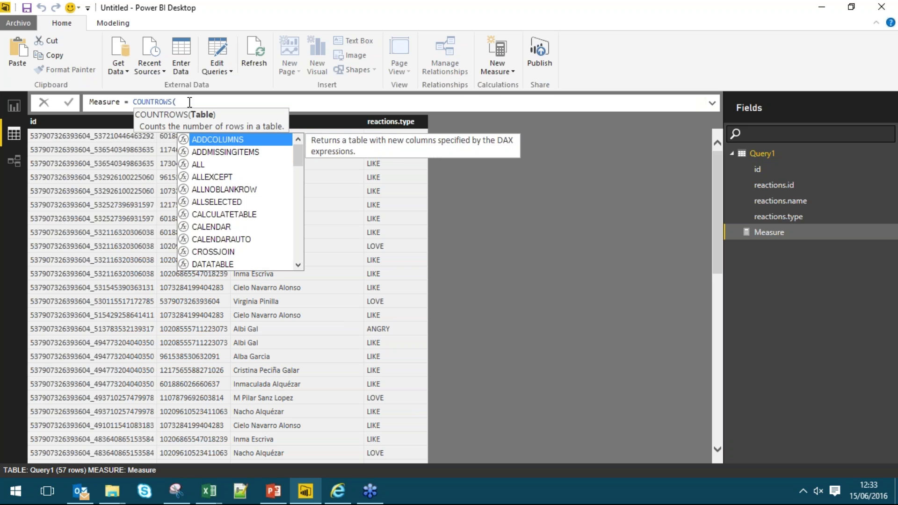
text(Query1)
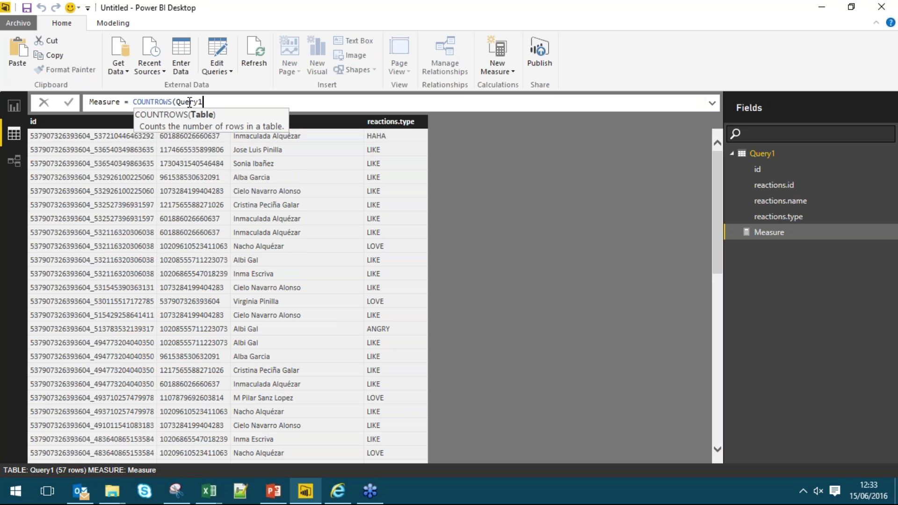
text())
key(Return)
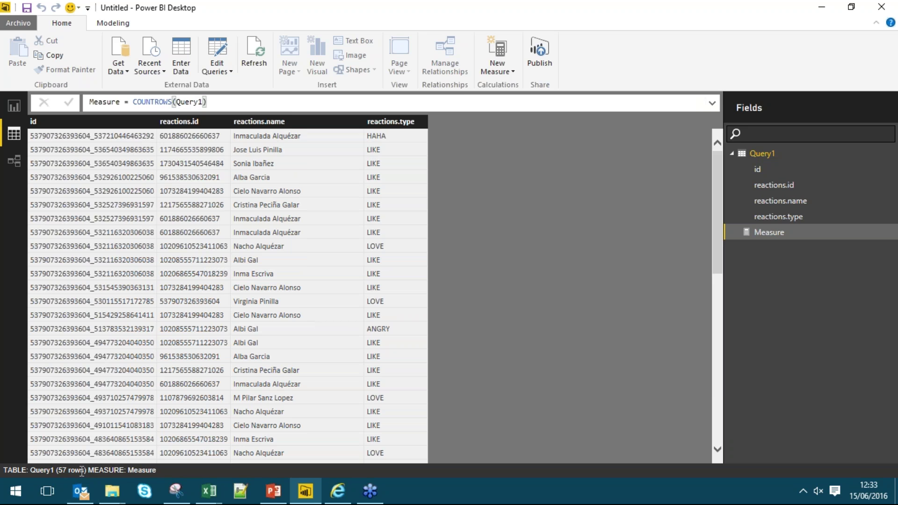
click(9, 110)
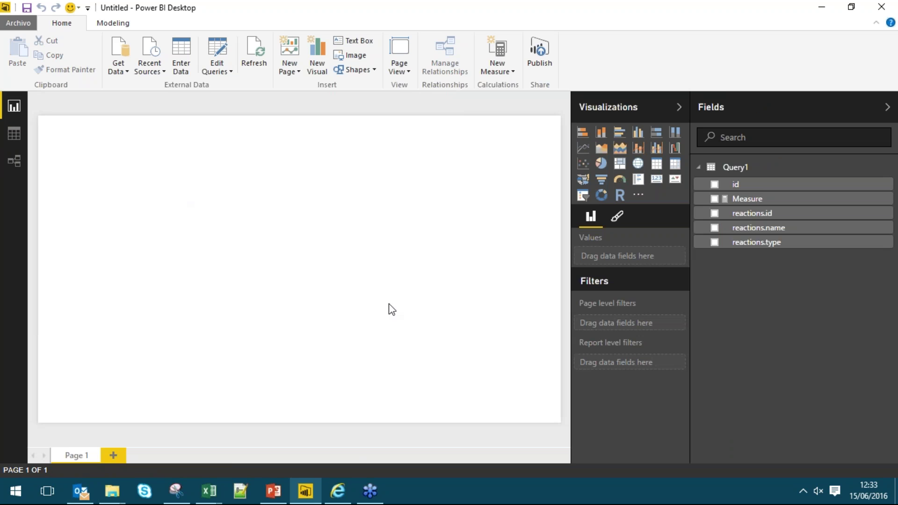
Step: Insert a clustered column chart showing Measure by reactions.type and enlarge it on the report page
click(639, 133)
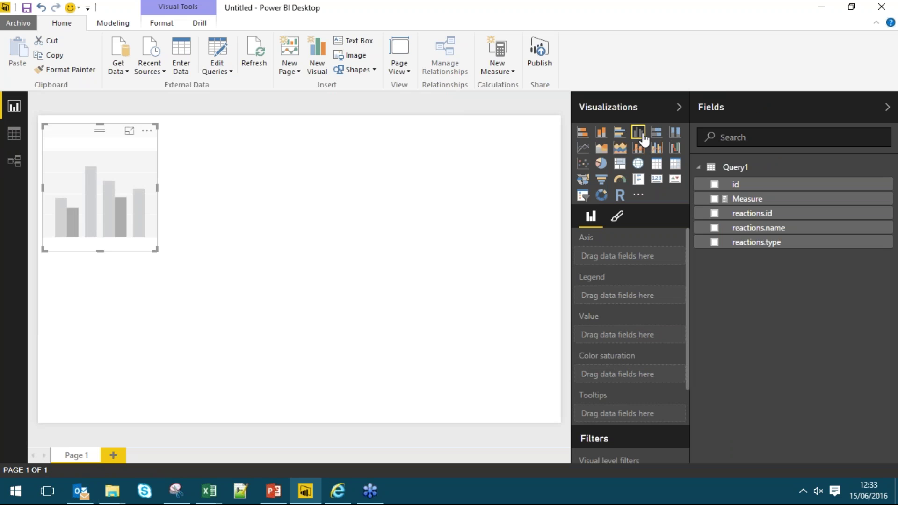
click(715, 201)
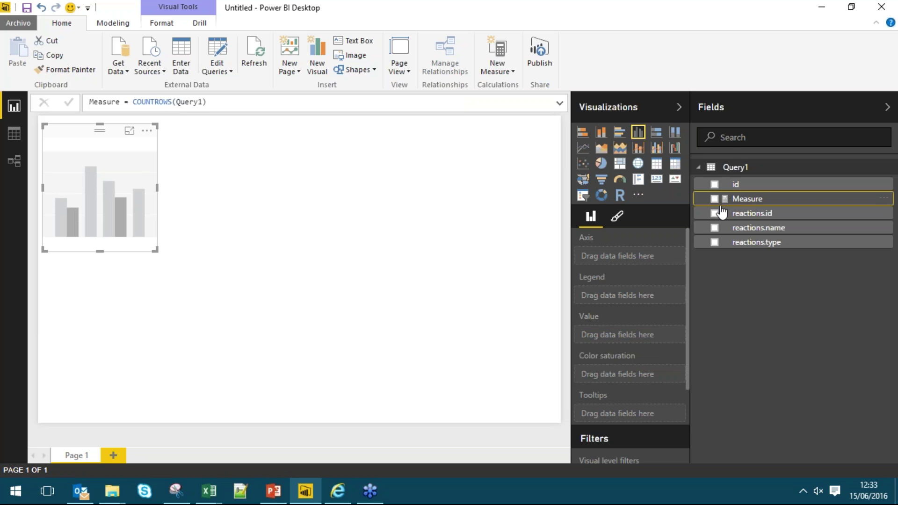
click(714, 242)
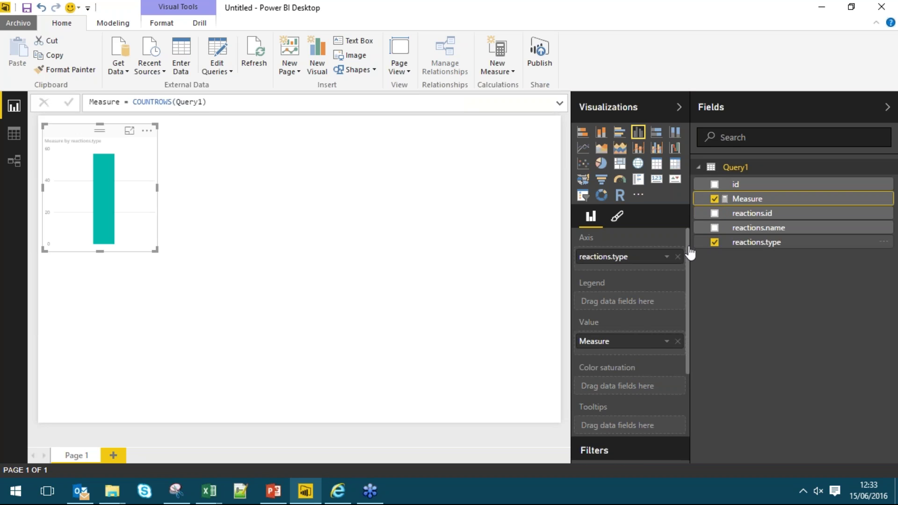
drag(156, 251, 330, 332)
Step: Inspect the count of each reaction type in the column chart and dismiss the incoming e-mail notification
mouse_move(195, 232)
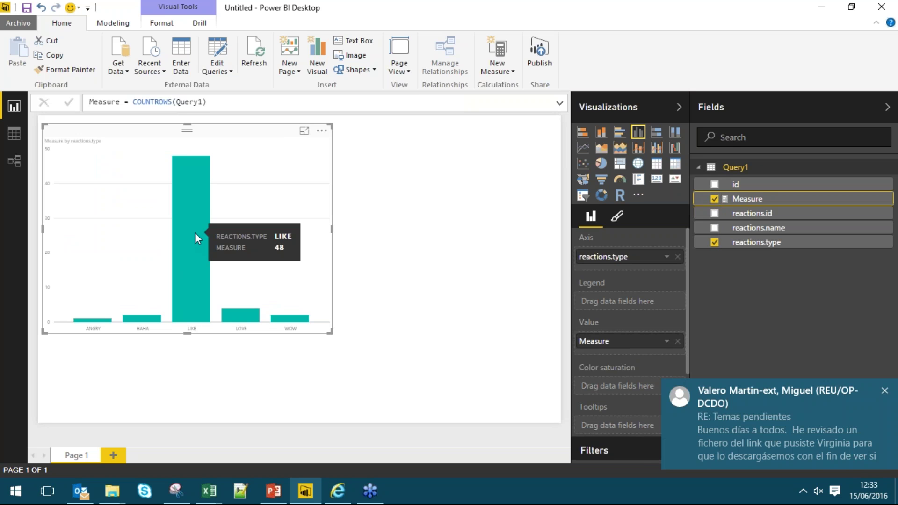
click(885, 391)
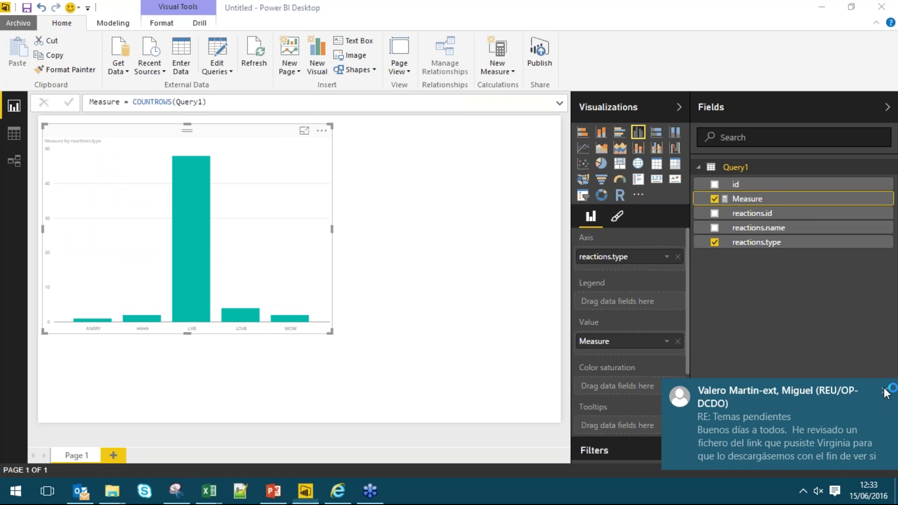
mouse_move(297, 323)
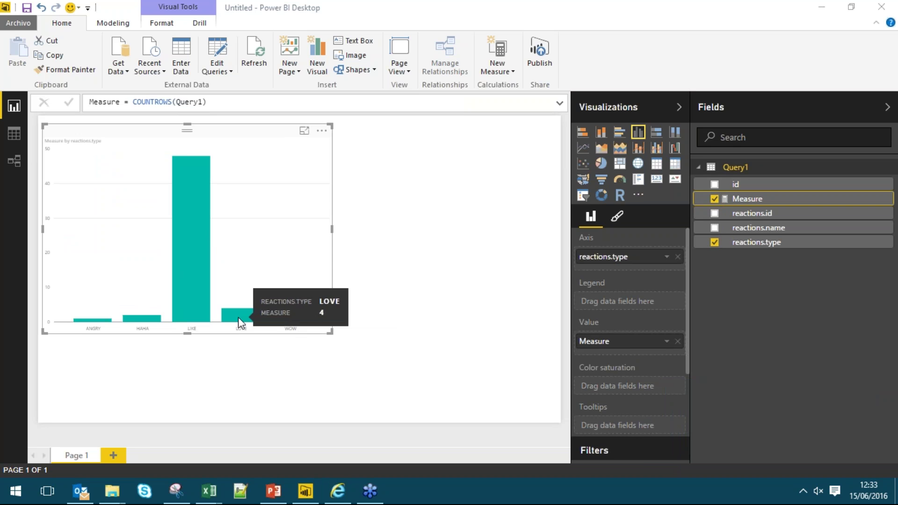
mouse_move(149, 324)
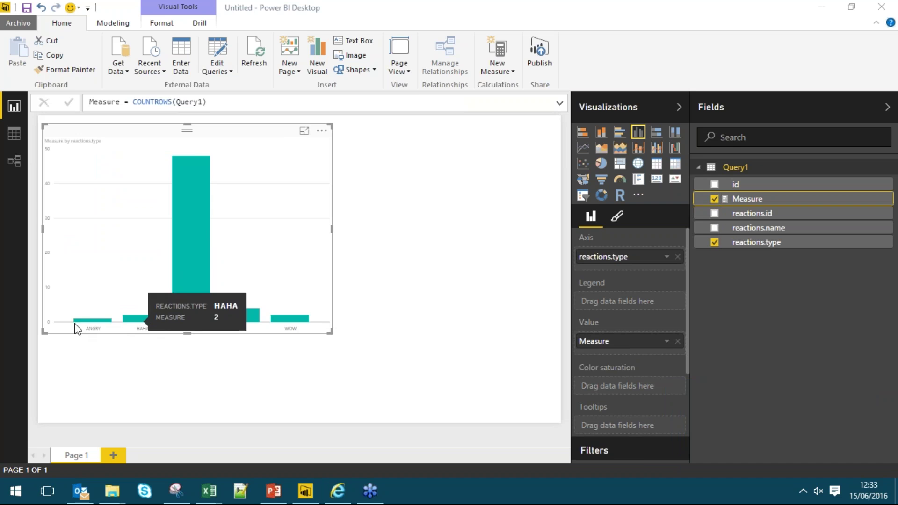
mouse_move(210, 316)
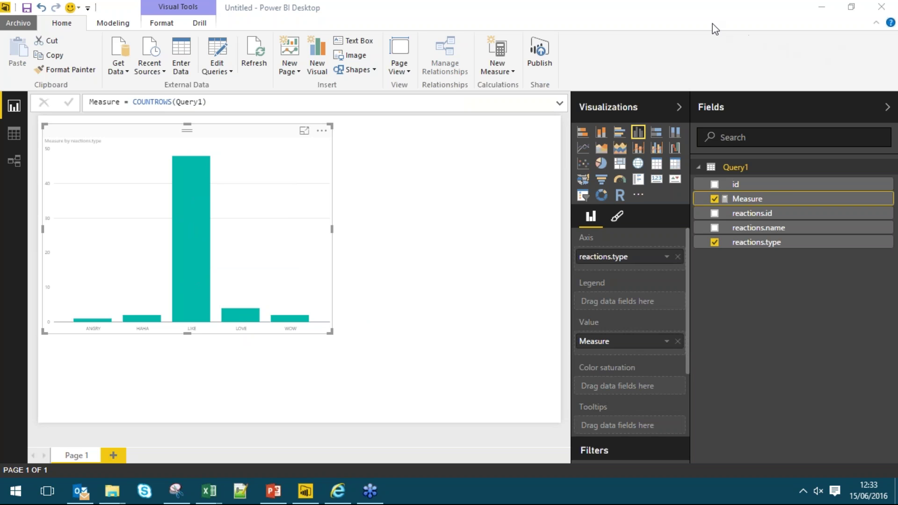
click(706, 42)
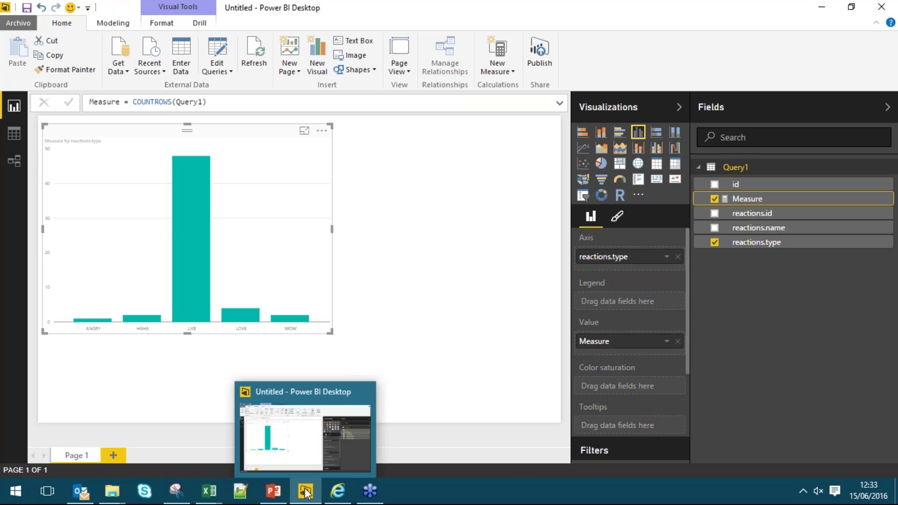
Step: Switch to Internet Explorer and view the plan comparison on the powerbi.microsoft.com Precios page in a new tab
click(337, 492)
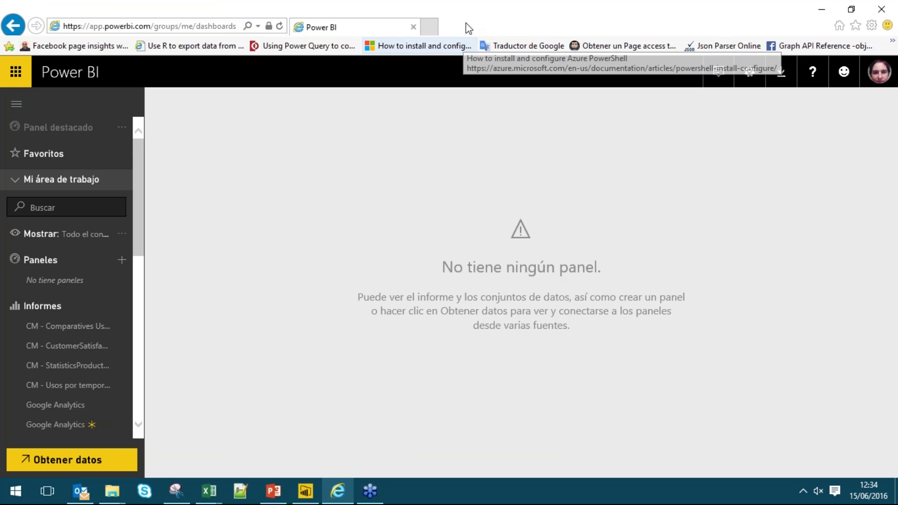
click(429, 26)
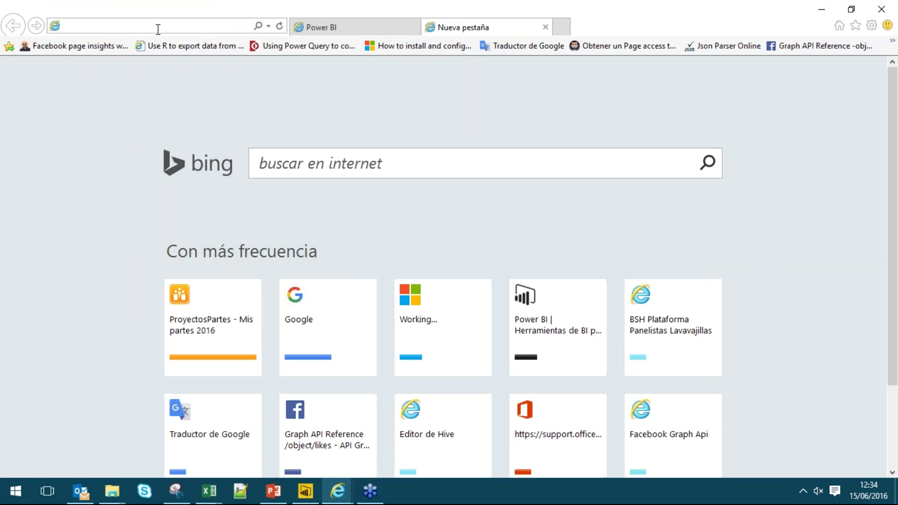
text(powerbi.microsoft.com/es-)
key(Return)
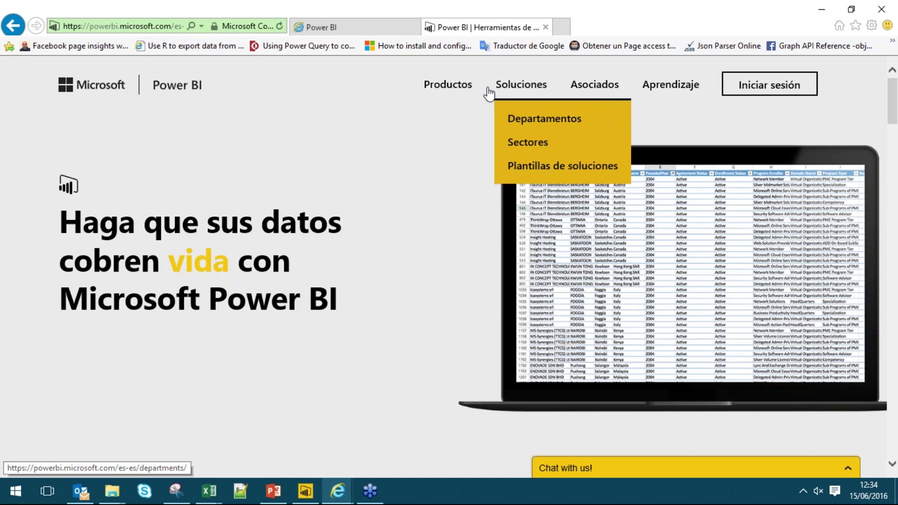
mouse_move(445, 95)
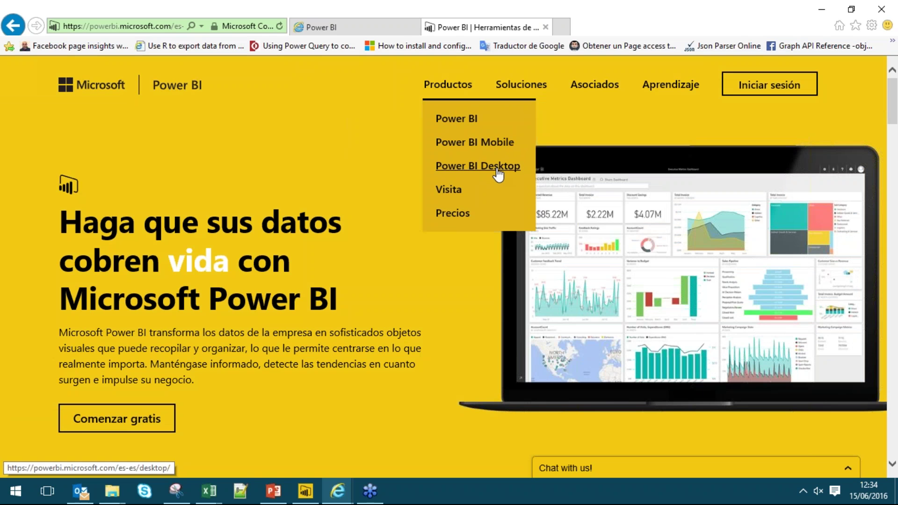
click(467, 214)
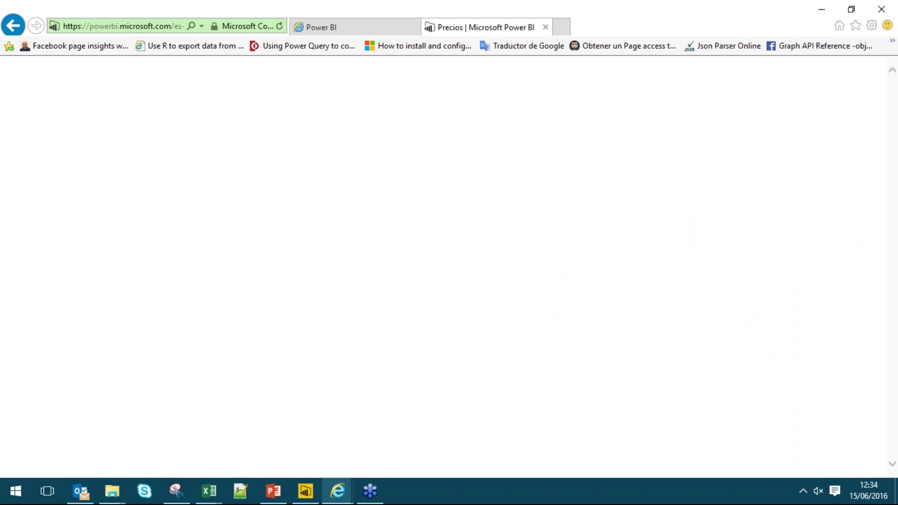
scroll(645, 281, down, 3)
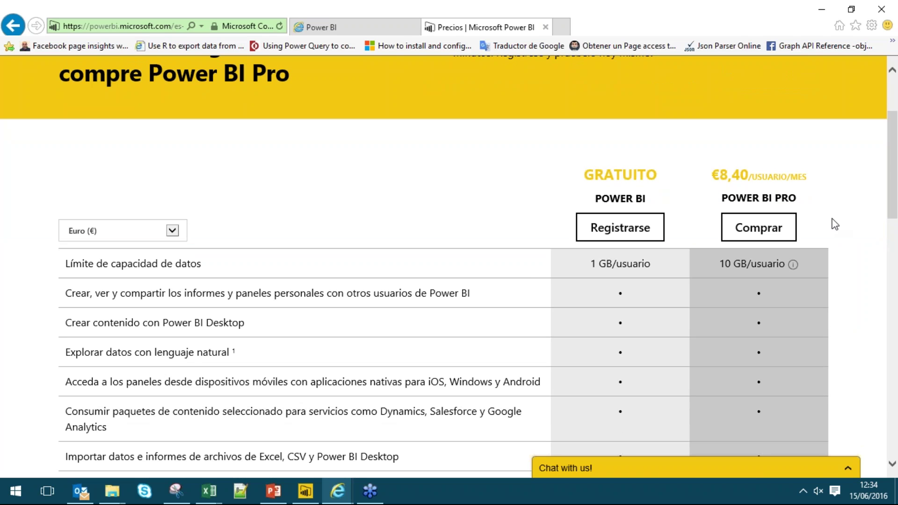
Step: Return to the Power BI service and open the Servicios content pack library from Obtener datos
click(369, 26)
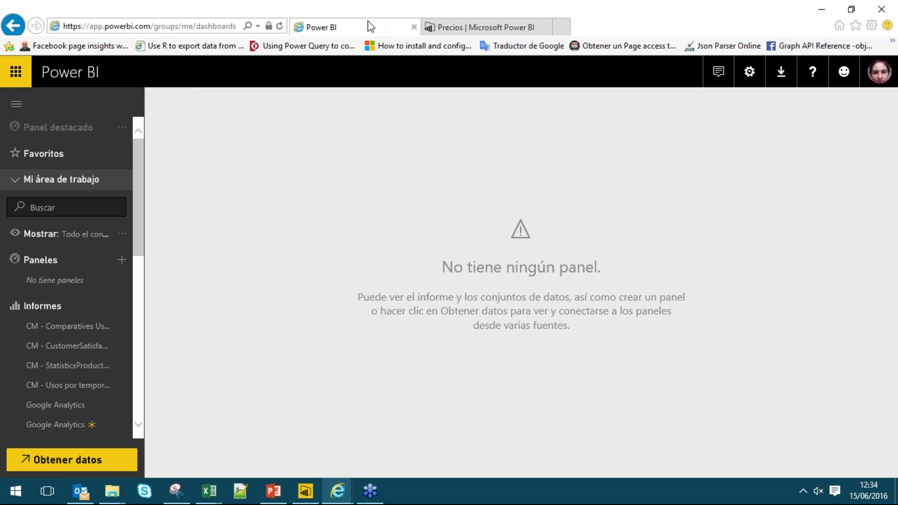
click(104, 462)
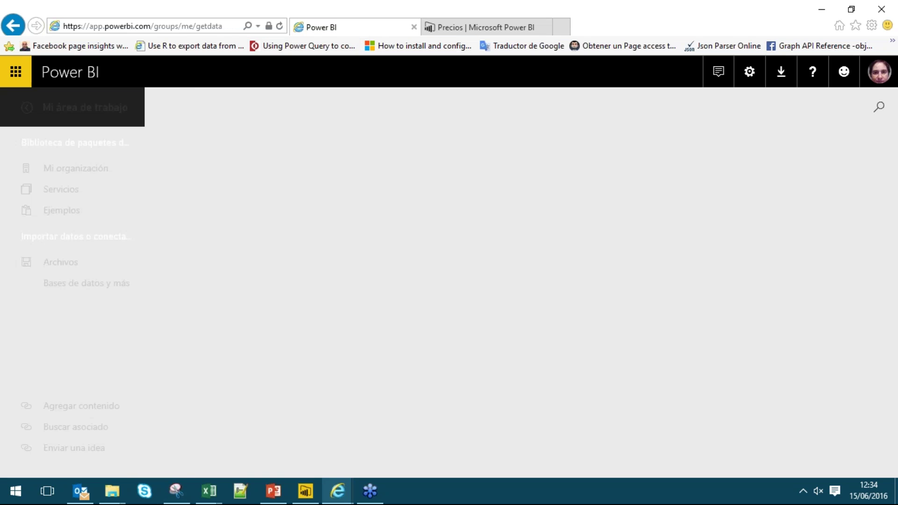
click(28, 108)
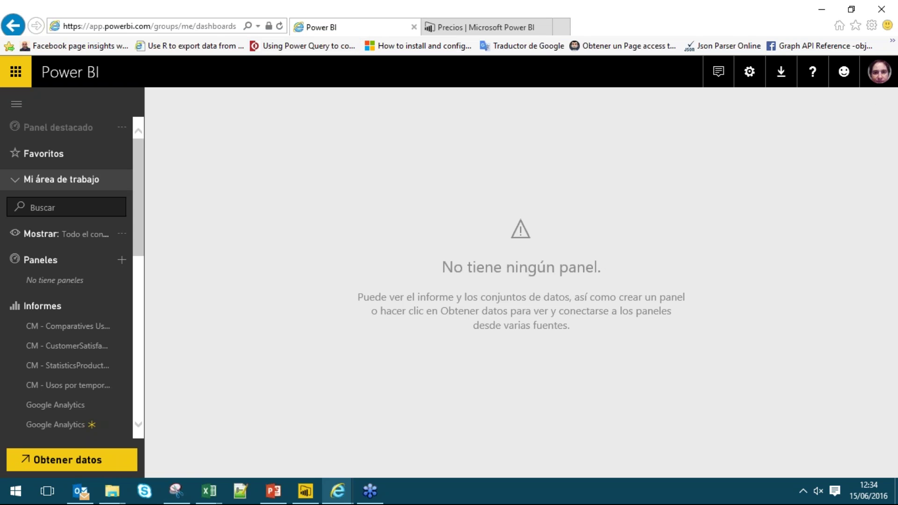
click(101, 462)
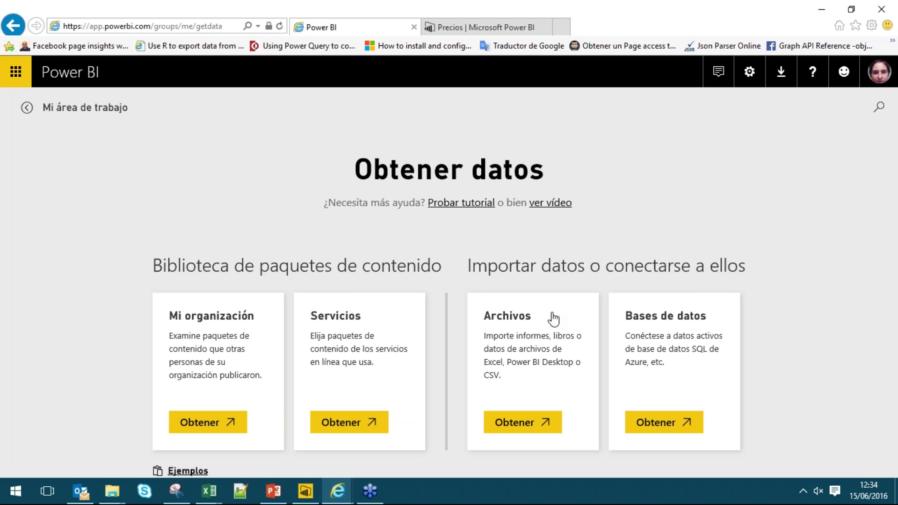
click(522, 419)
click(370, 424)
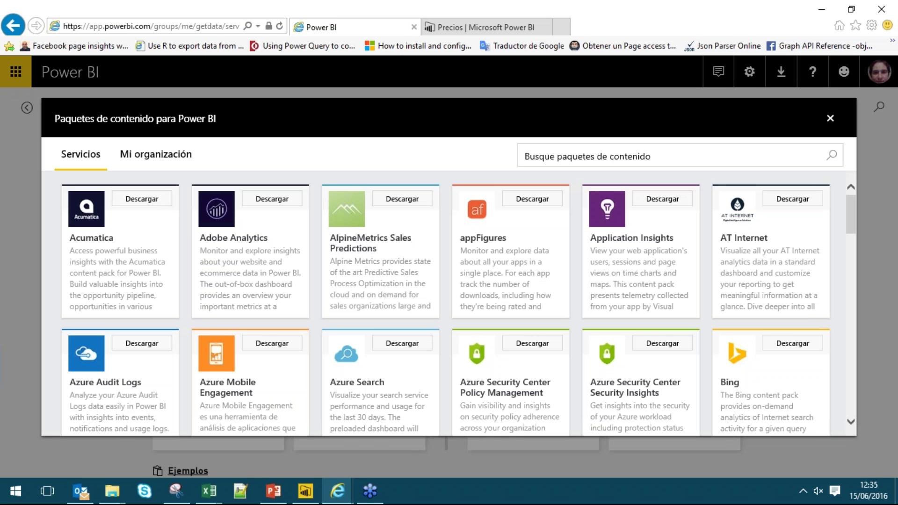
Step: Browse the service content packs and select the Google Analytics pack to connect to
scroll(473, 280, down, 10)
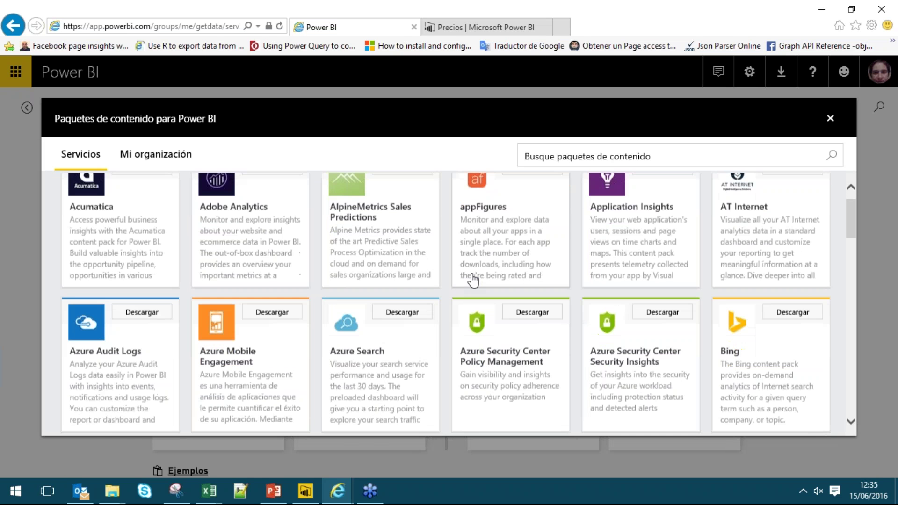
scroll(473, 280, down, 12)
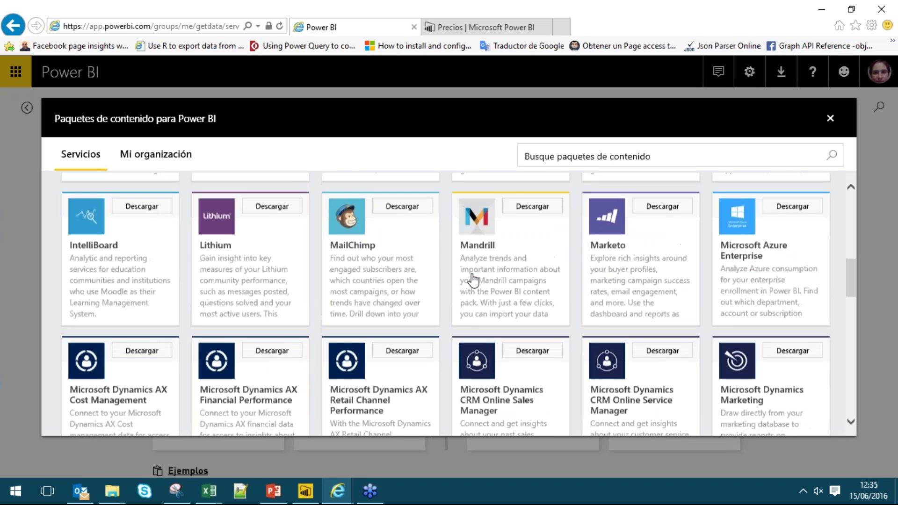
scroll(474, 279, up, 12)
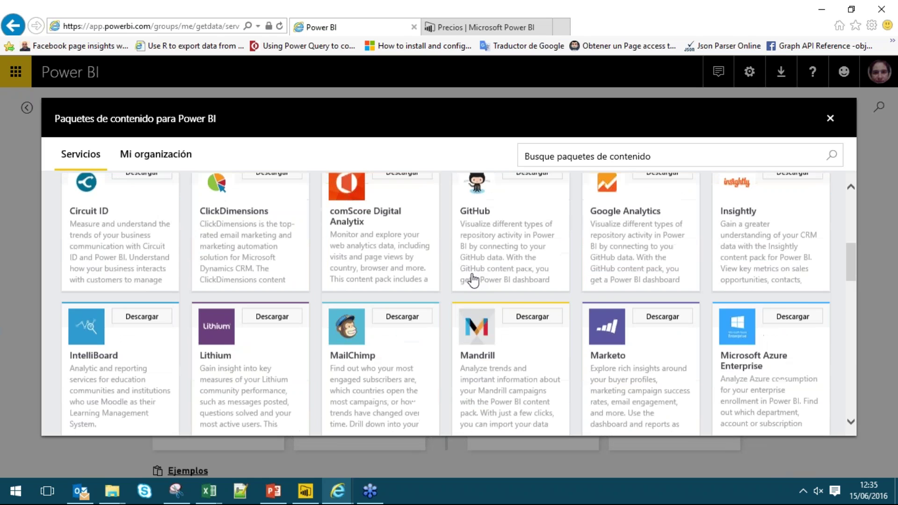
click(660, 279)
click(785, 215)
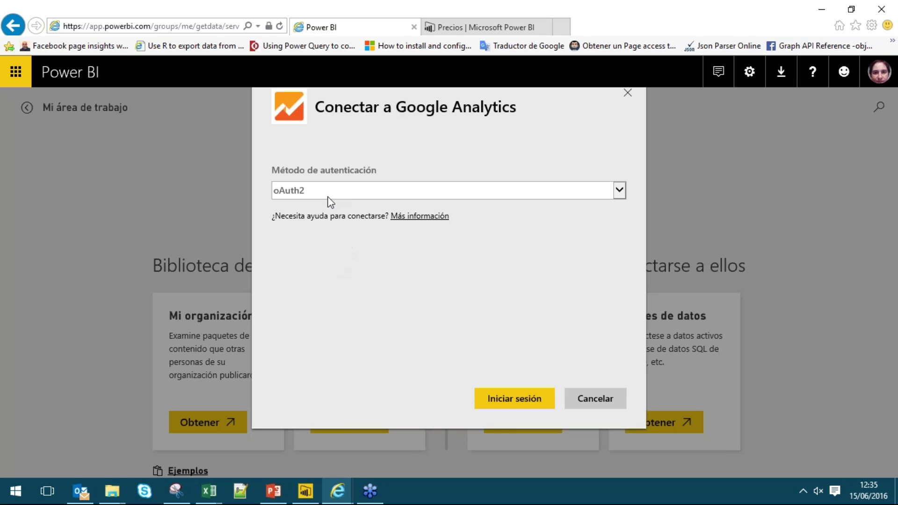
click(517, 399)
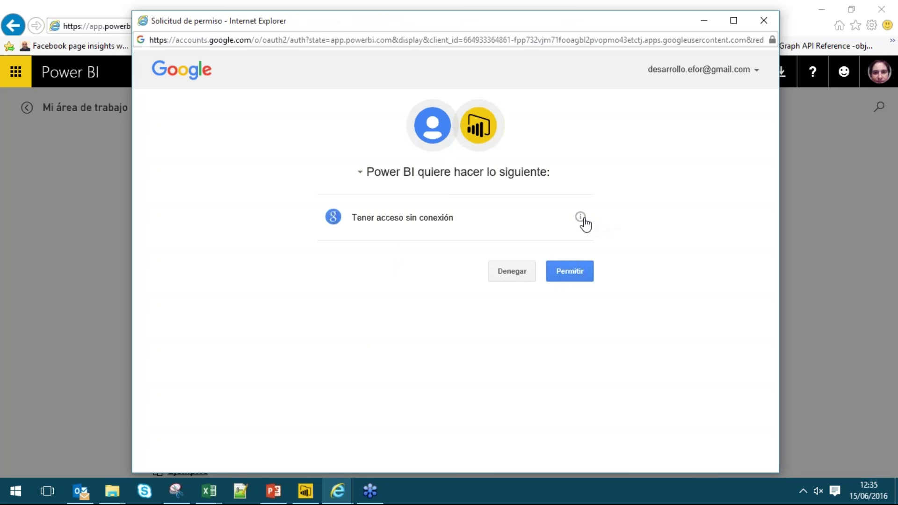
click(580, 276)
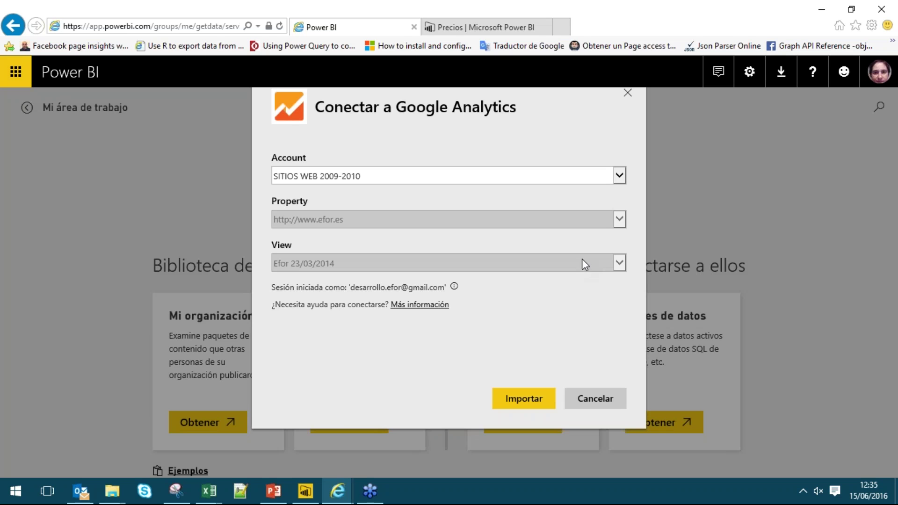
click(525, 403)
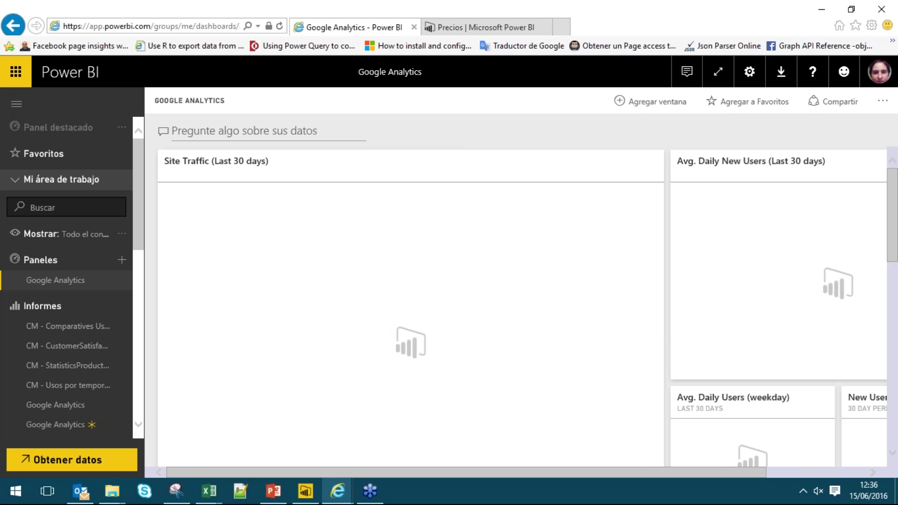
Step: Examine the Site Traffic and Avg. Daily New Users tiles on the imported Google Analytics dashboard
scroll(567, 395, down, 8)
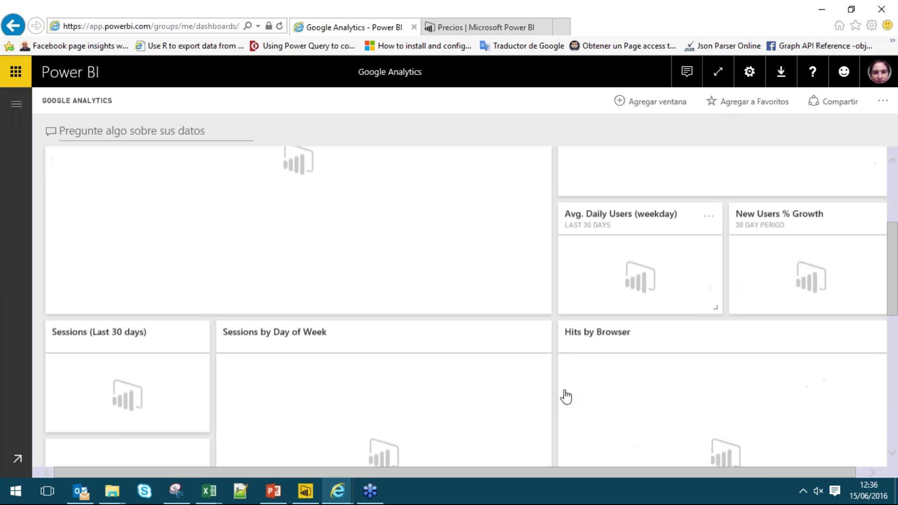
scroll(567, 395, down, 2)
scroll(567, 395, up, 10)
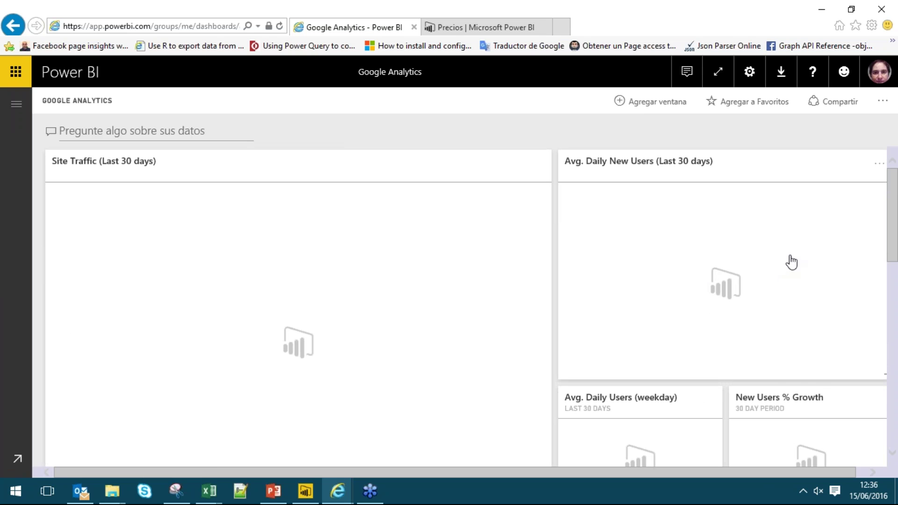
click(339, 228)
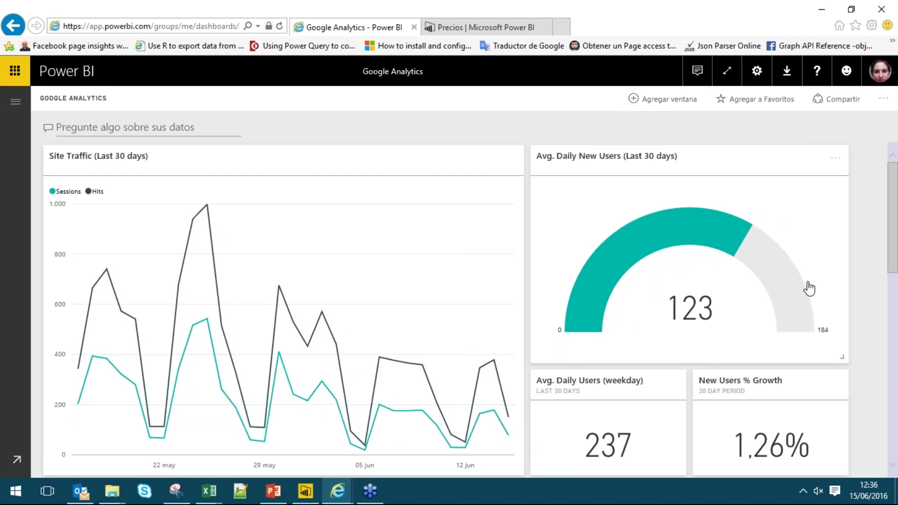
ctrl+scroll(809, 289, down, 1)
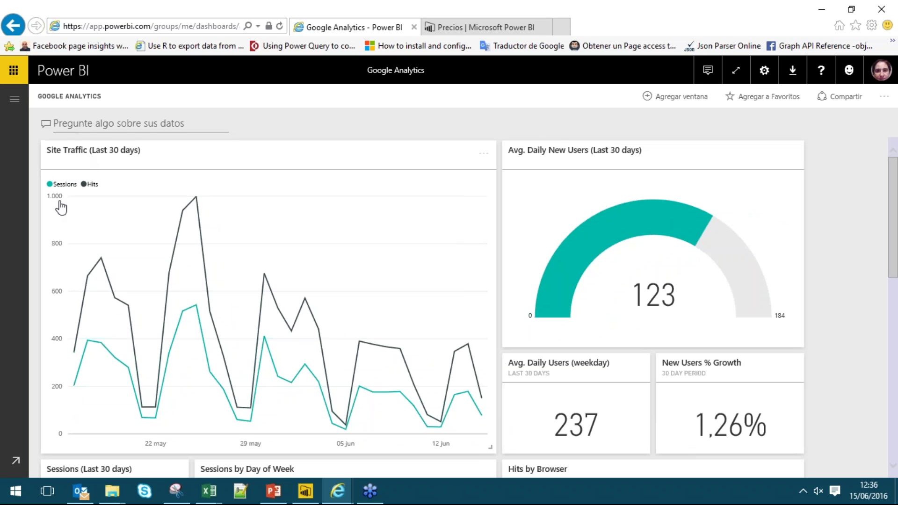
mouse_move(55, 198)
mouse_move(81, 321)
mouse_move(691, 230)
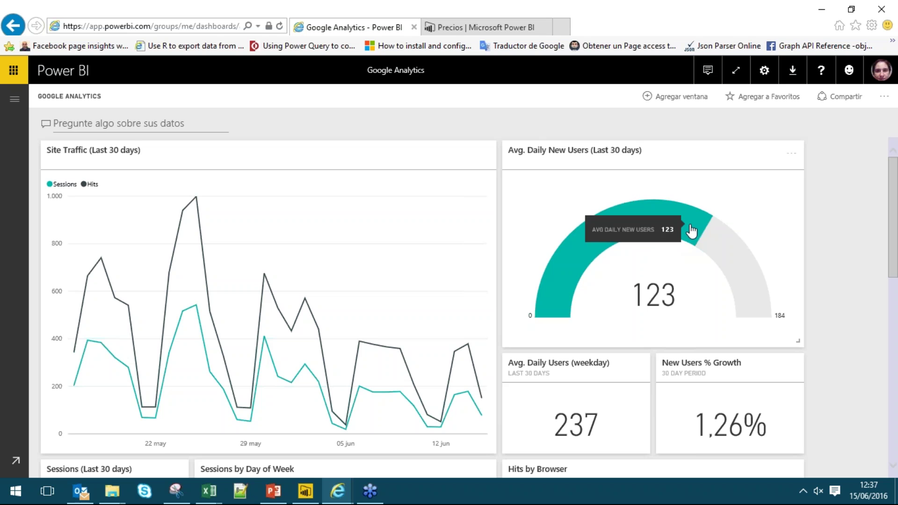
Step: Review the dashboard's remaining tiles, including Sessions by Day of Week and Hits by Browser
scroll(691, 230, down, 3)
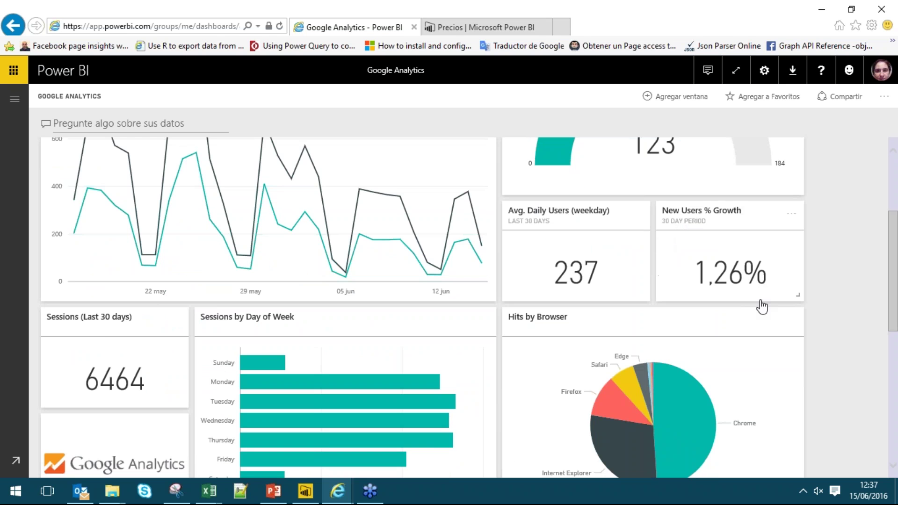
scroll(562, 290, down, 2)
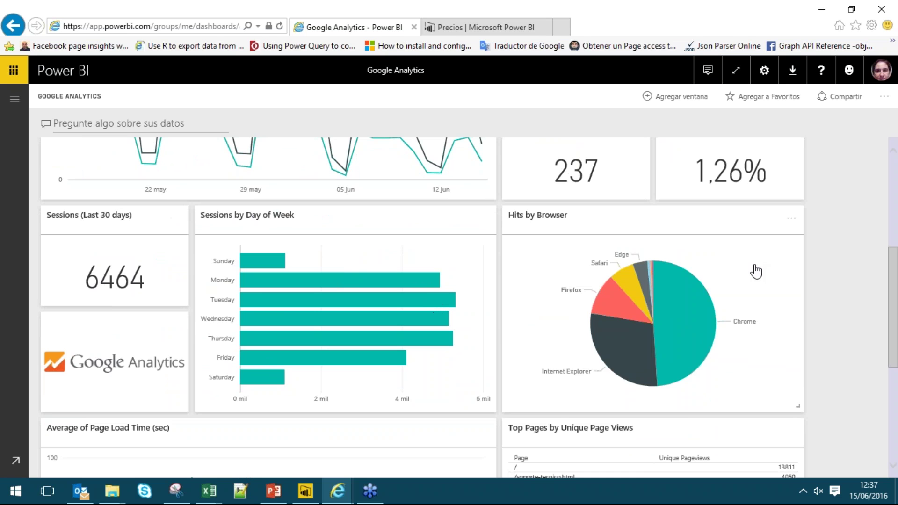
scroll(754, 270, down, 3)
scroll(754, 267, up, 3)
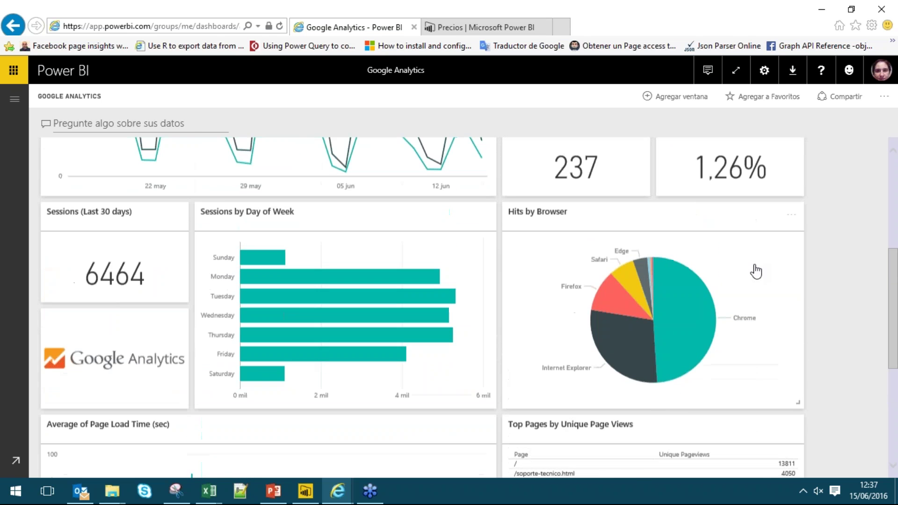
Step: Examine the browser shares in the Hits by Browser tile, plus the Average of Page Load Time and Top Pages tiles
mouse_move(671, 333)
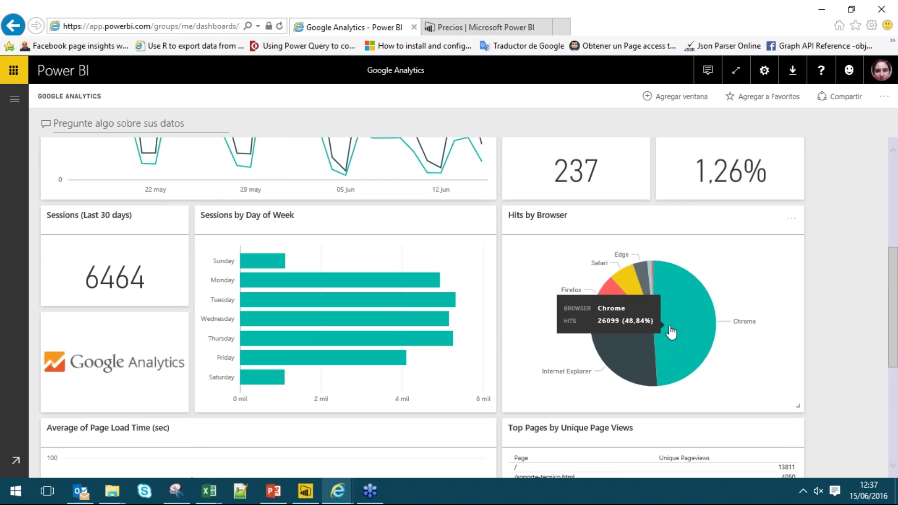
mouse_move(653, 279)
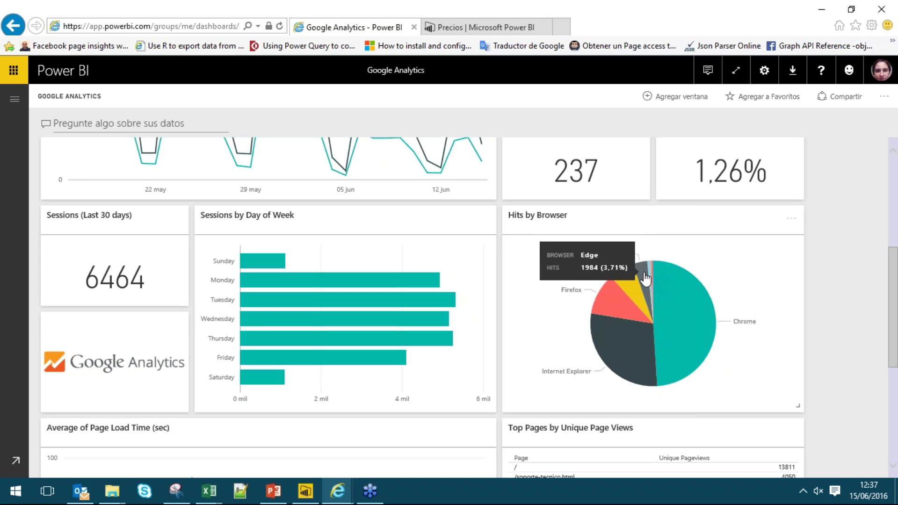
mouse_move(627, 294)
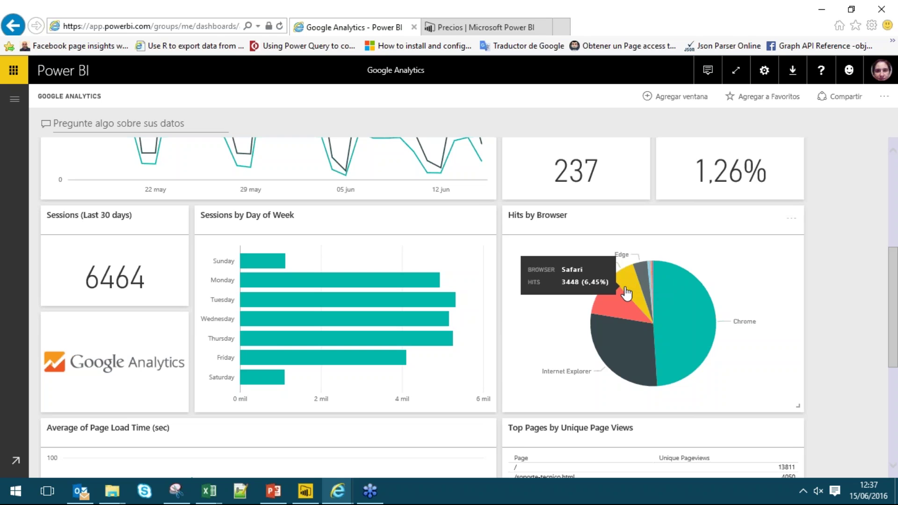
mouse_move(618, 313)
scroll(622, 318, down, 3)
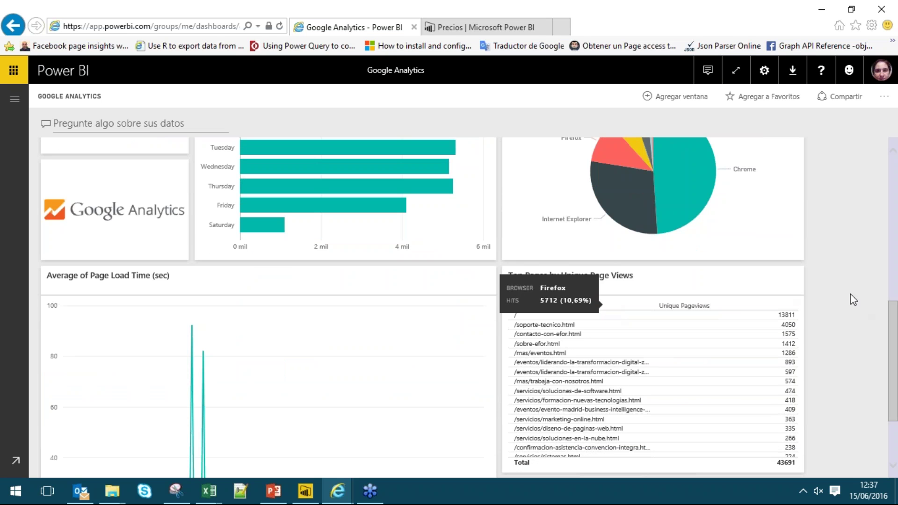
scroll(818, 290, down, 1)
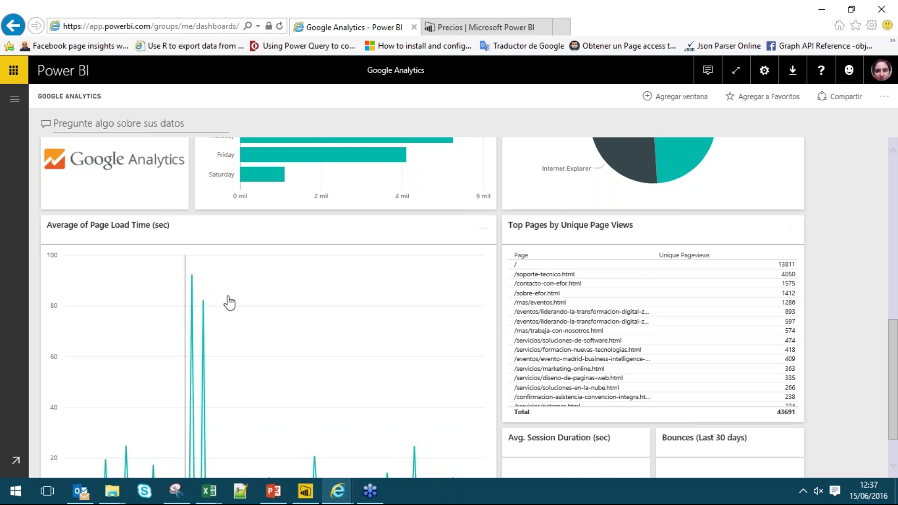
scroll(279, 295, down, 1)
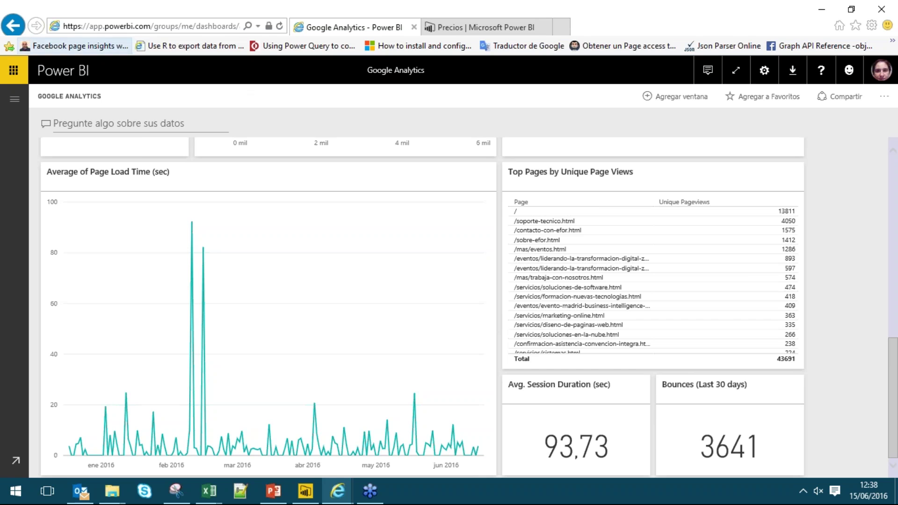
Step: Look through the Site Traffic pages of the three Google Analytics reports in the workspace
click(14, 99)
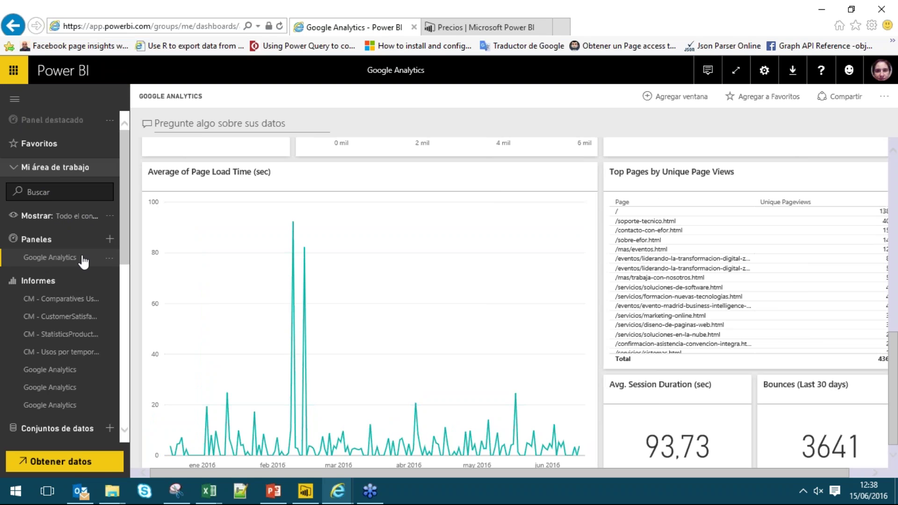
click(61, 394)
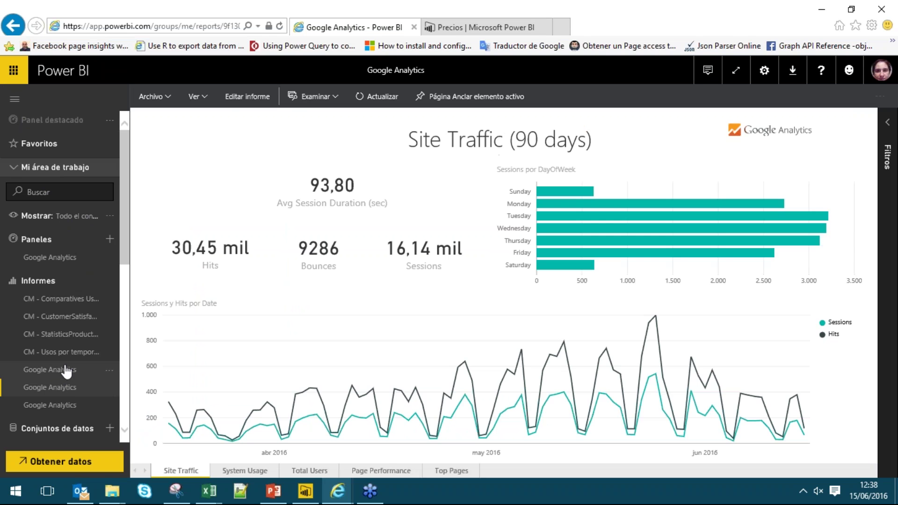
click(67, 371)
click(72, 404)
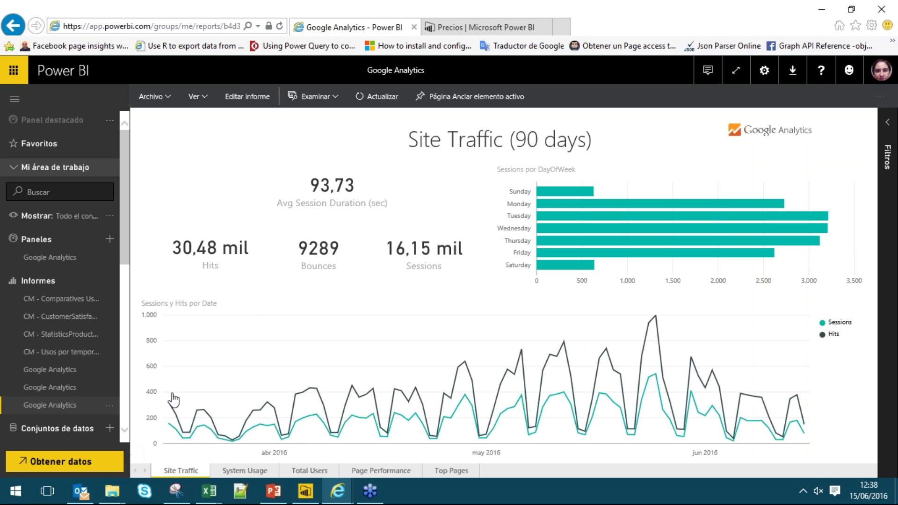
Step: Return to the Google Analytics dashboard and review its tiles down to Sessions by Day of Week and Hits by Browser
click(48, 258)
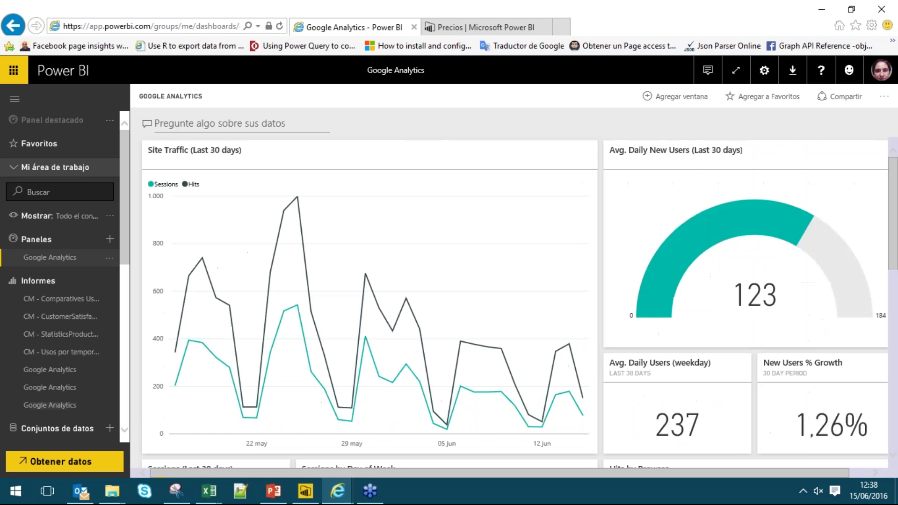
scroll(377, 363, down, 5)
scroll(378, 364, down, 3)
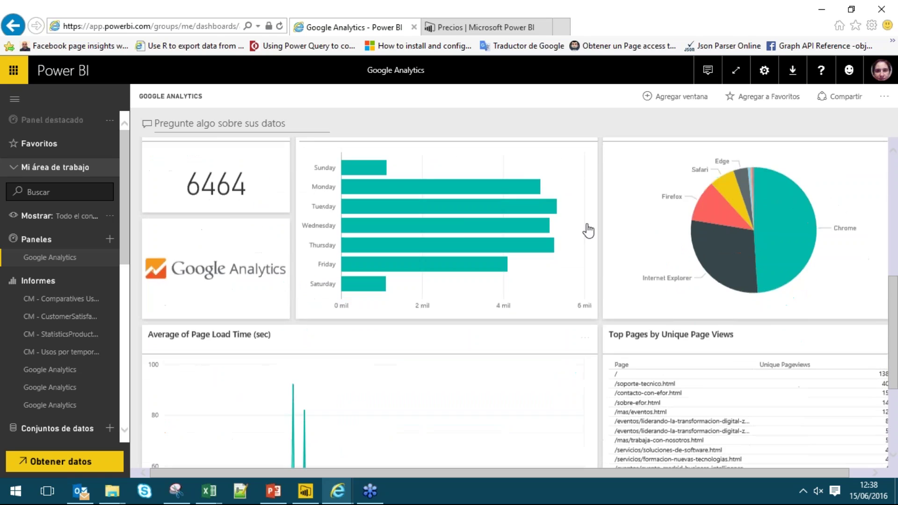
scroll(581, 225, up, 2)
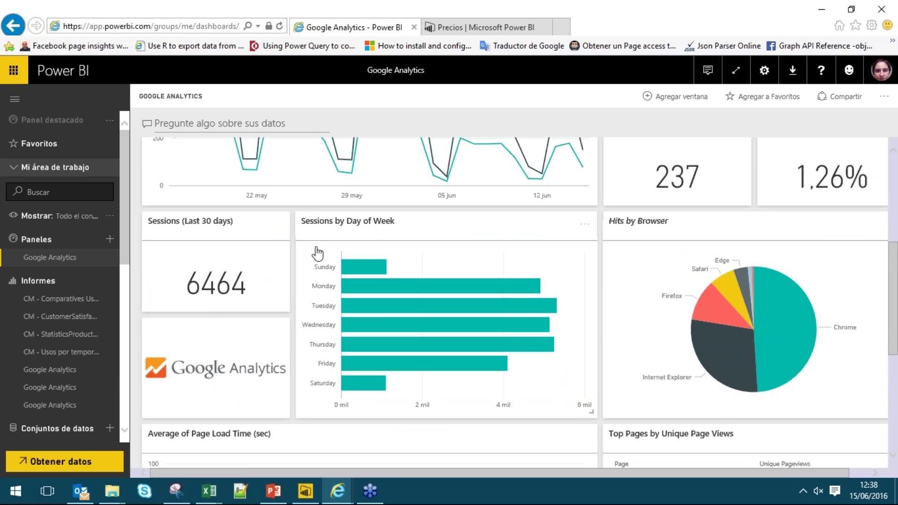
Step: Open the first listed Google Analytics report for editing on its System Usage page
click(70, 373)
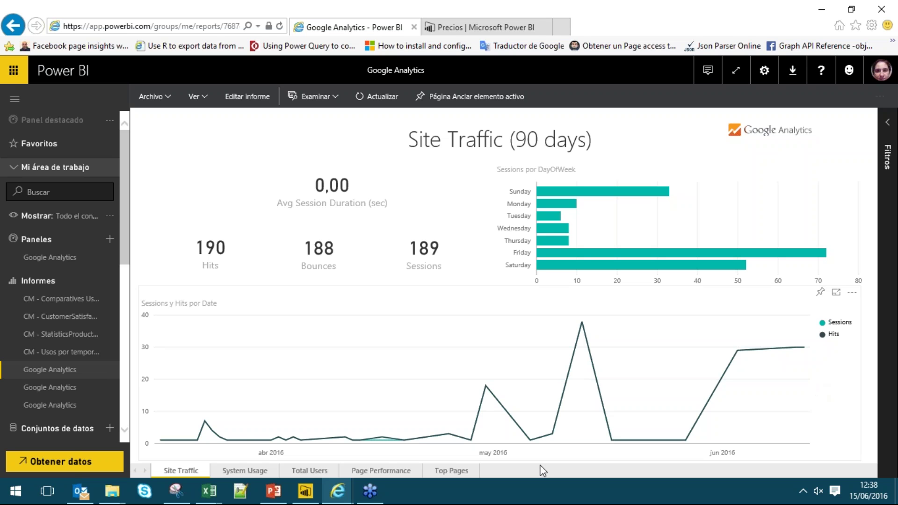
click(243, 471)
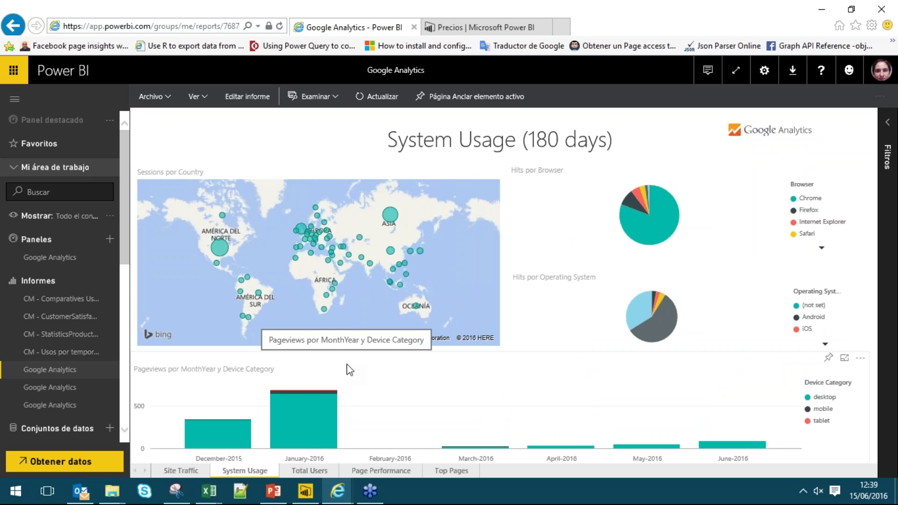
click(256, 98)
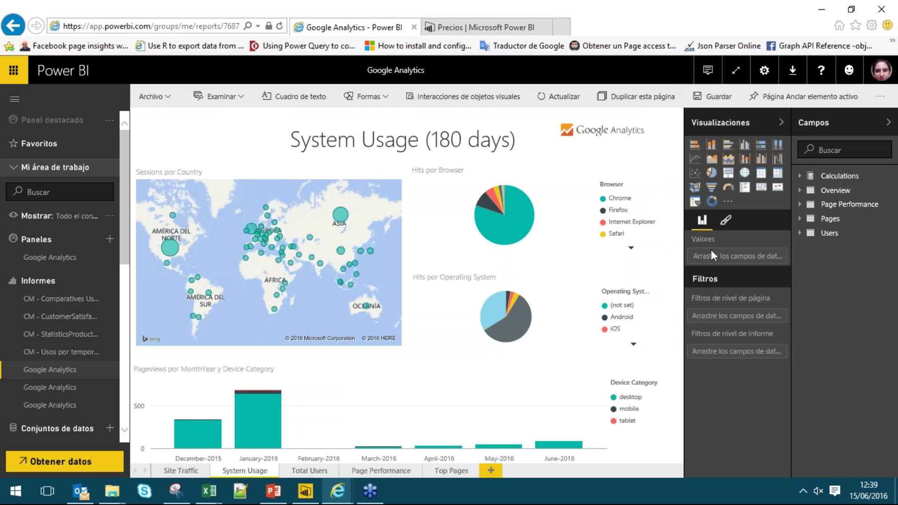
Step: Inspect the fields of the Users, Pages, Page Performance and Overview tables and those used by the Hits by Browser chart
click(799, 235)
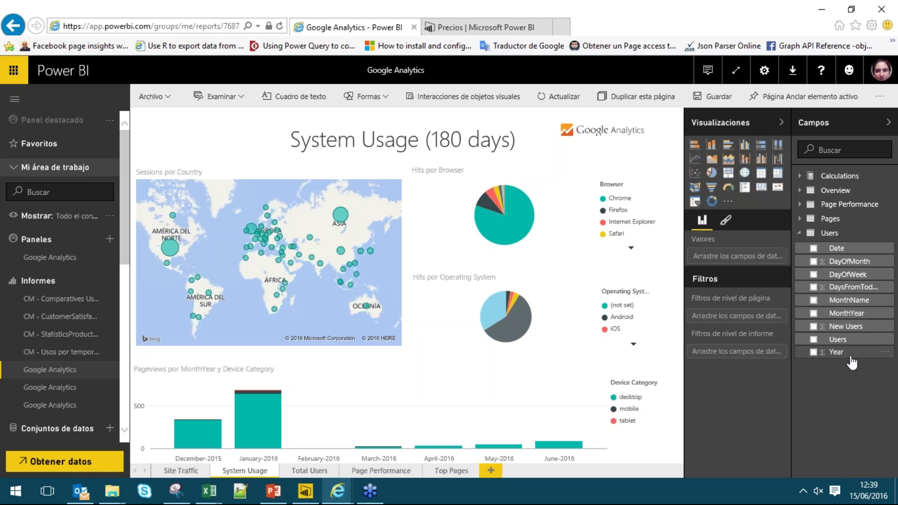
click(828, 220)
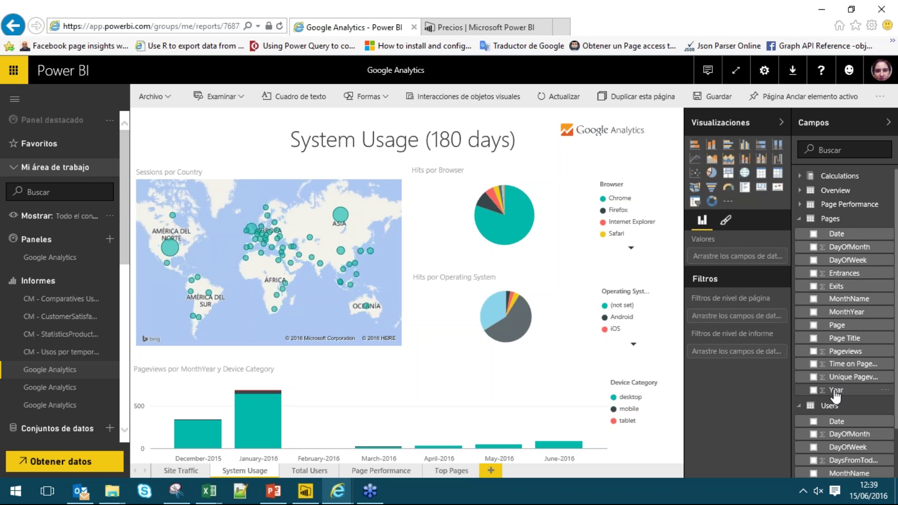
click(843, 204)
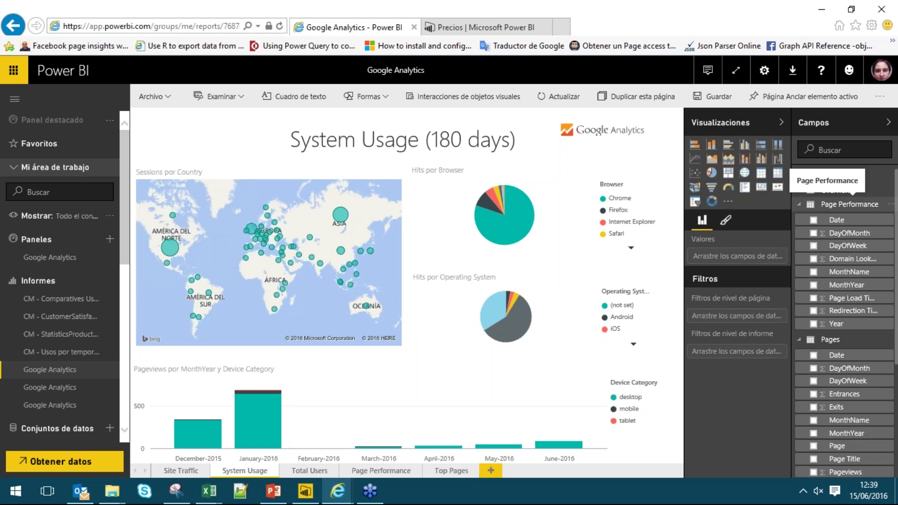
click(837, 190)
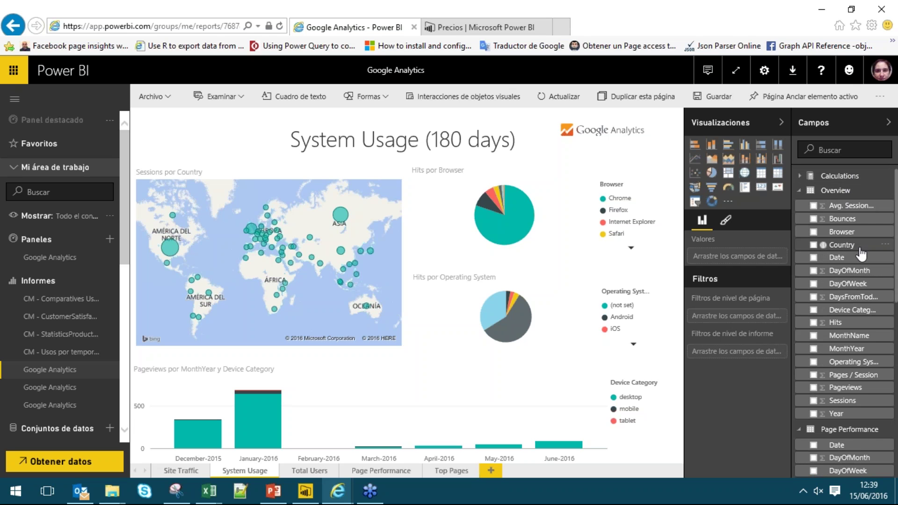
click(450, 162)
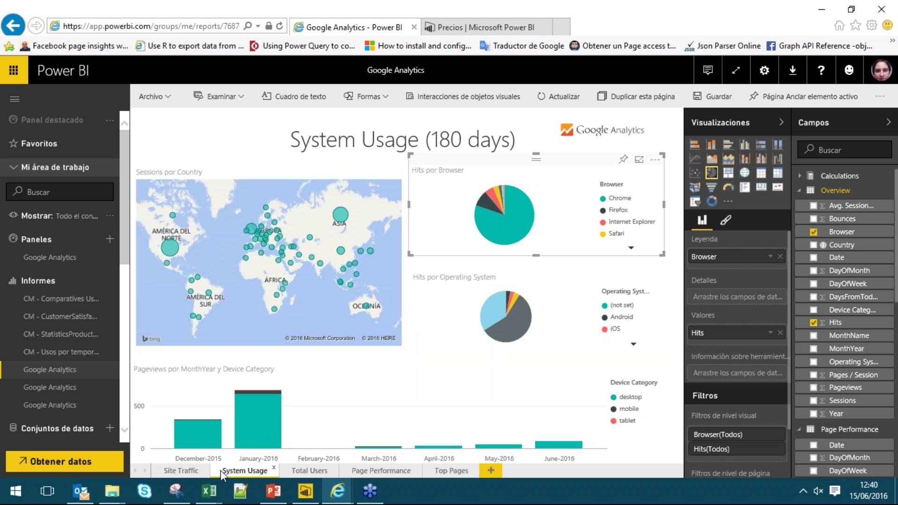
Step: Go to the report's Total Users page and save the report
click(311, 472)
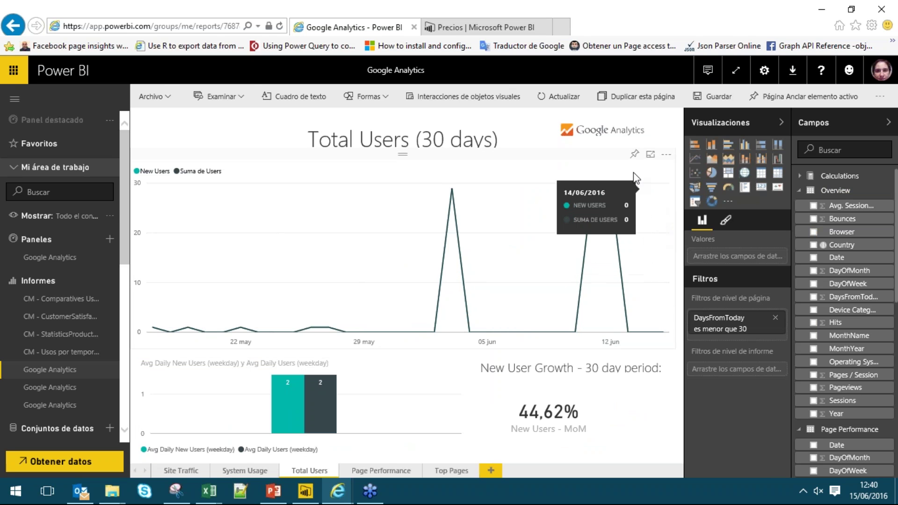
click(162, 95)
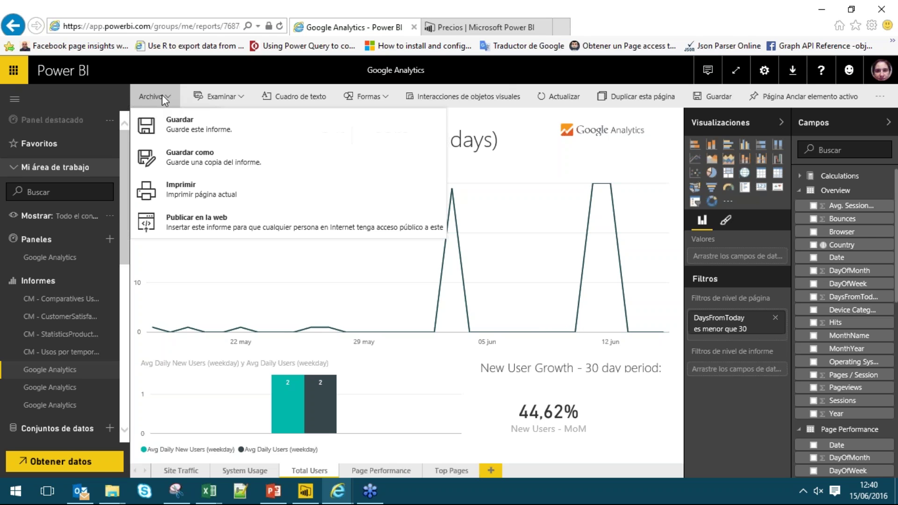
click(193, 126)
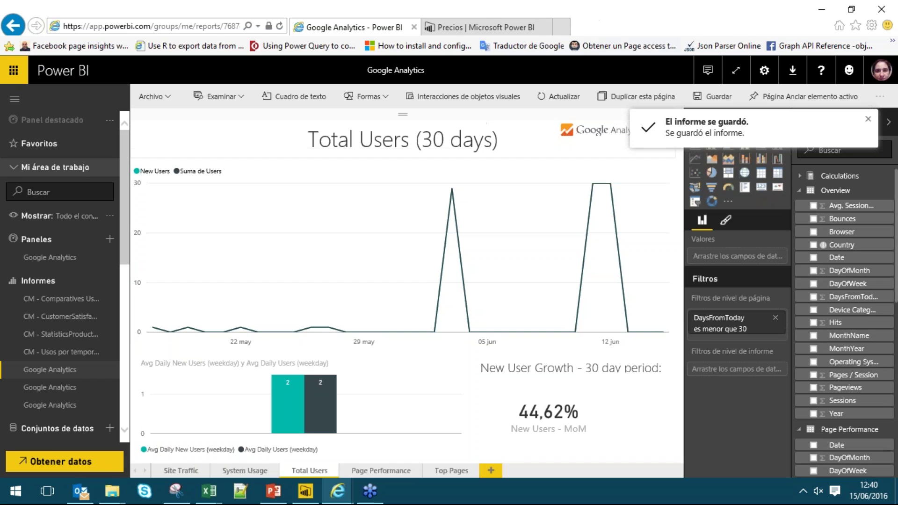
Step: Leave report editing and publish the Google Analytics report to the web by creating a public embed code
click(74, 354)
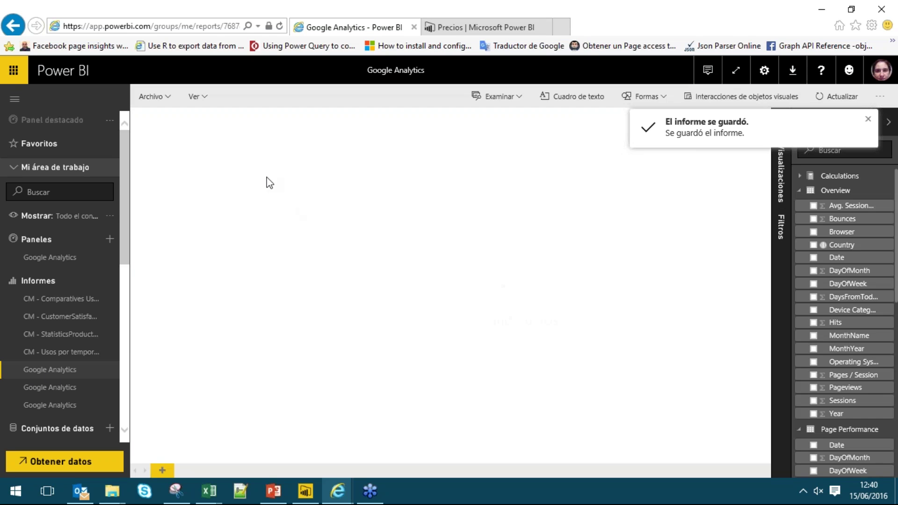
click(166, 98)
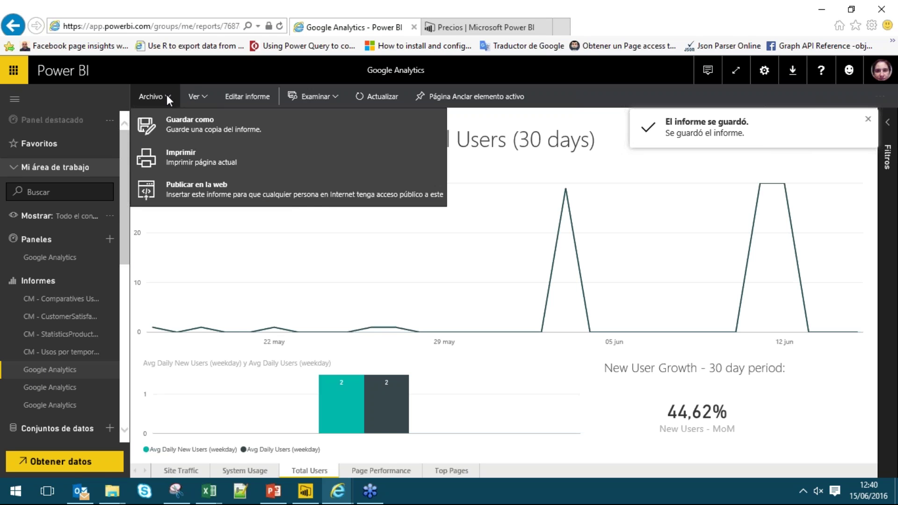
click(167, 184)
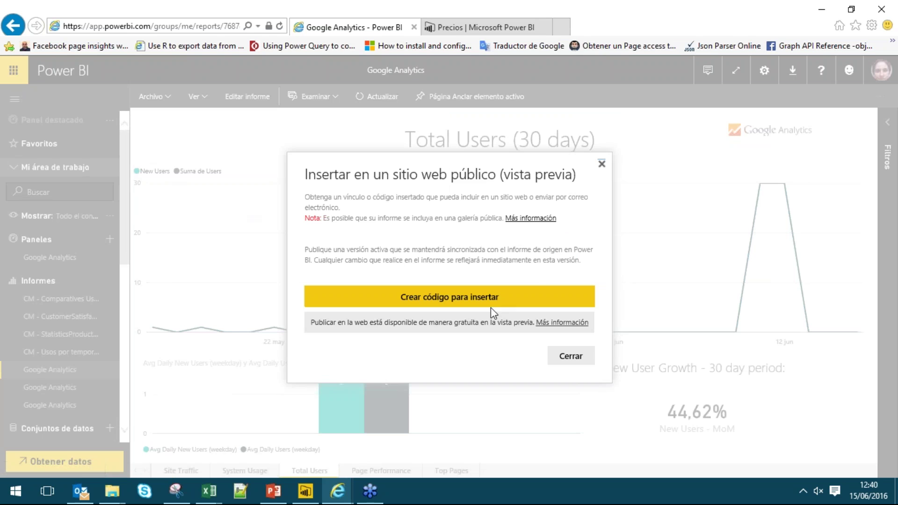
click(515, 297)
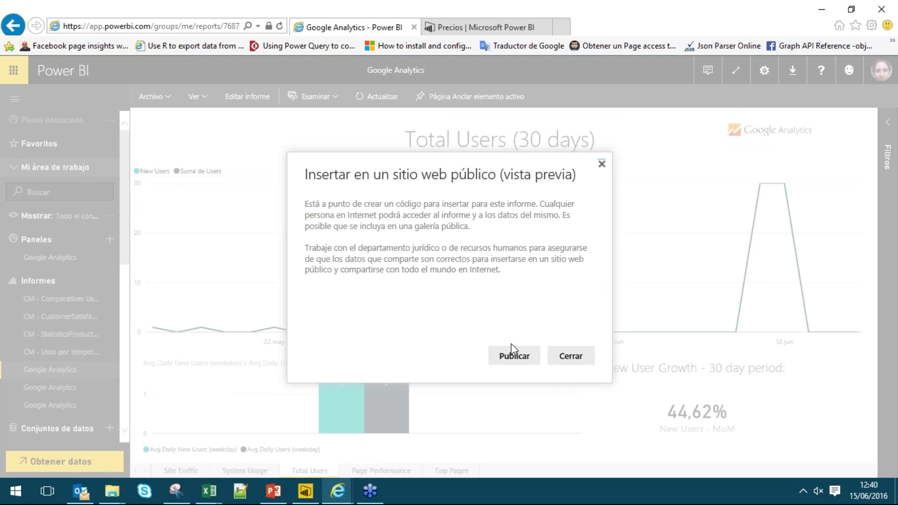
click(515, 357)
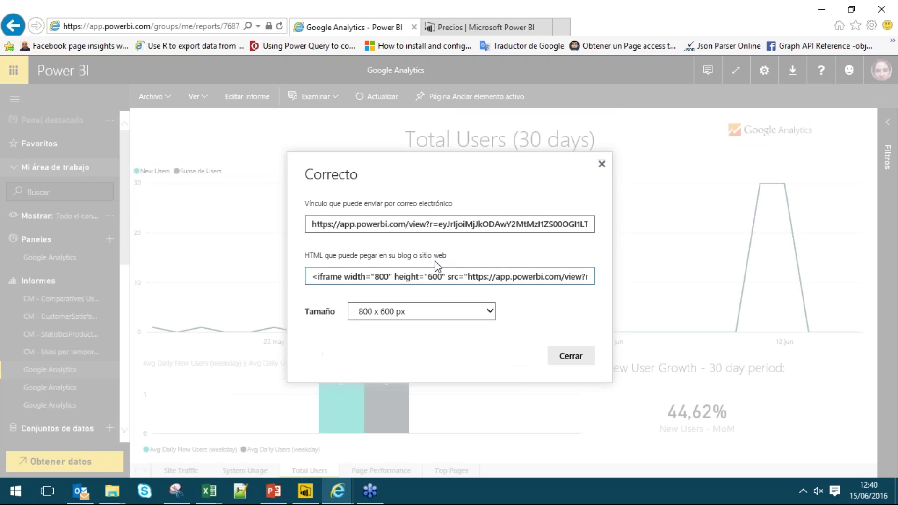
Step: Highlight the generated e-mail link and the 800 x 600 px HTML embed code, and close the publishing dialog
click(315, 225)
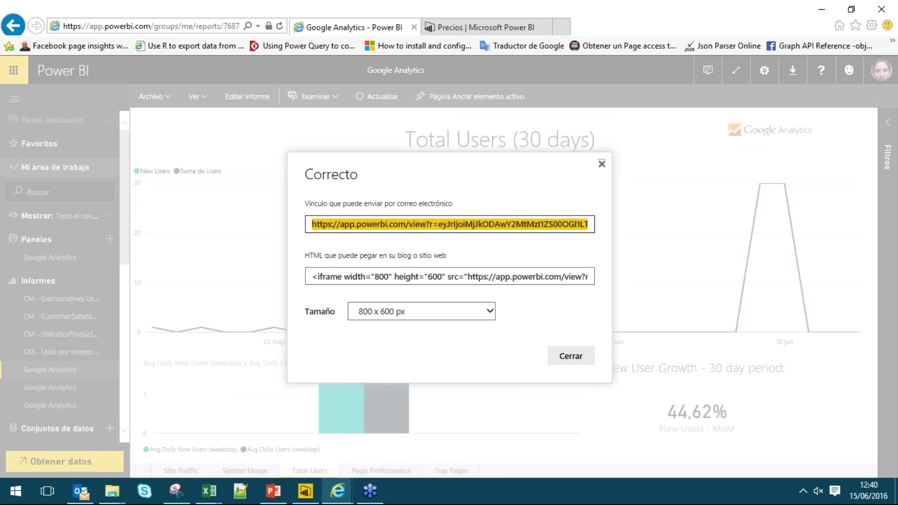
click(370, 276)
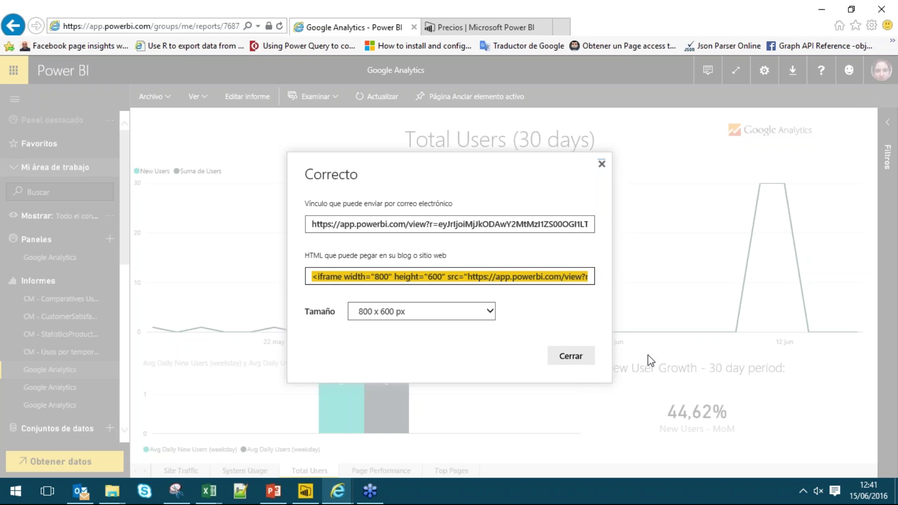
click(583, 360)
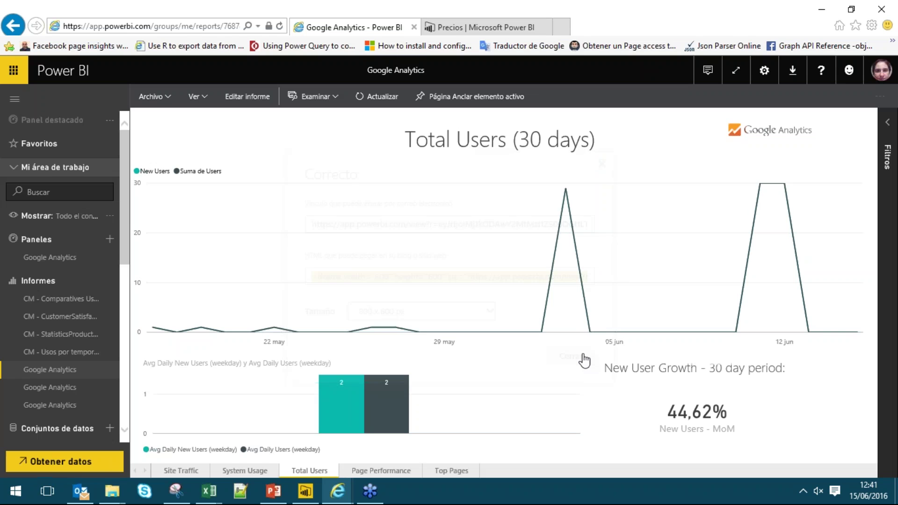
Step: Review the Page Performance and Top Pages pages of the Google Analytics report
scroll(63, 315, down, 2)
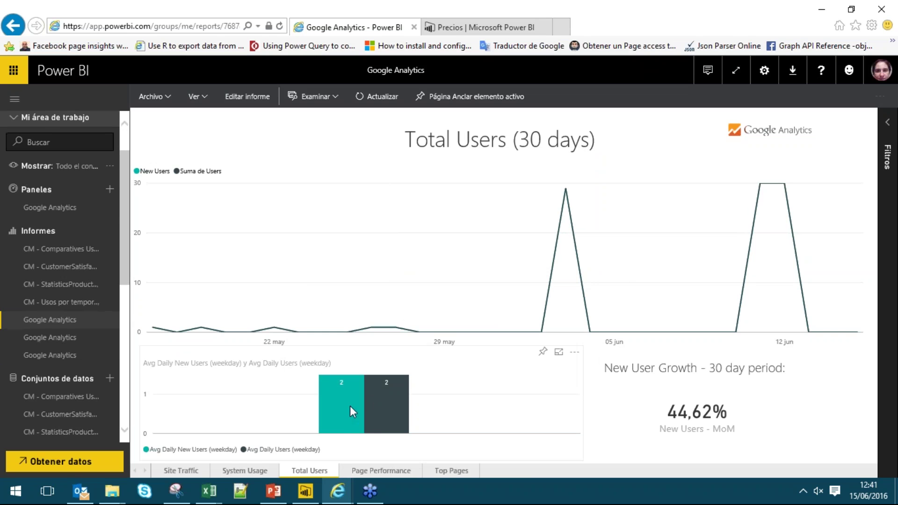
click(374, 470)
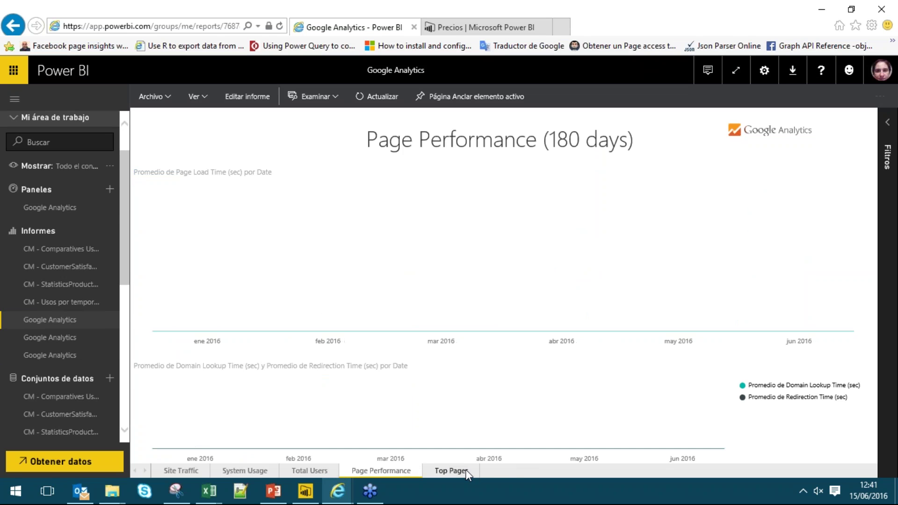
click(466, 472)
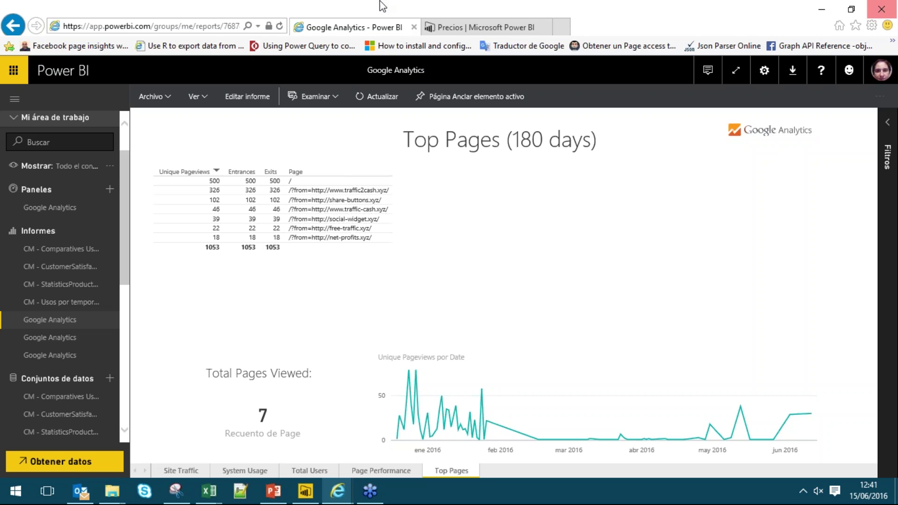
Step: Open app.powerbi.com/visuals/ in the browser tab showing the pricing page and browse the custom visuals gallery
click(505, 19)
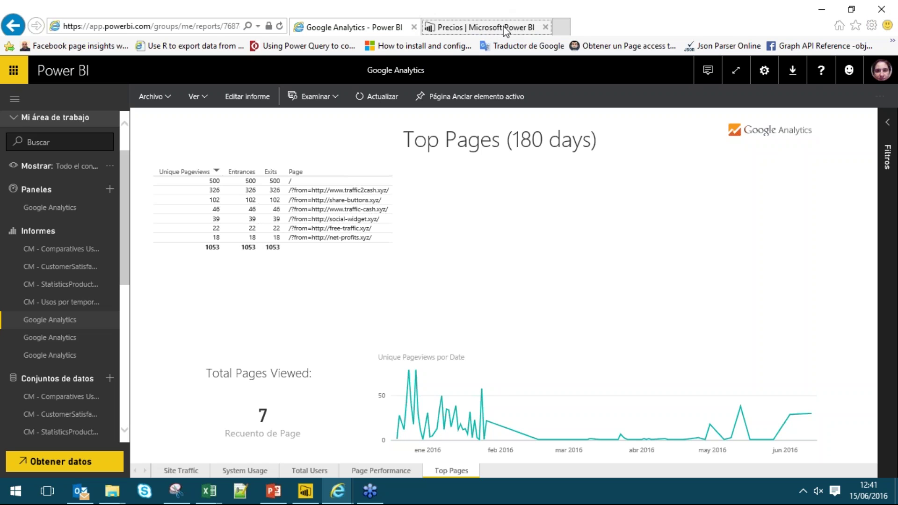
click(122, 26)
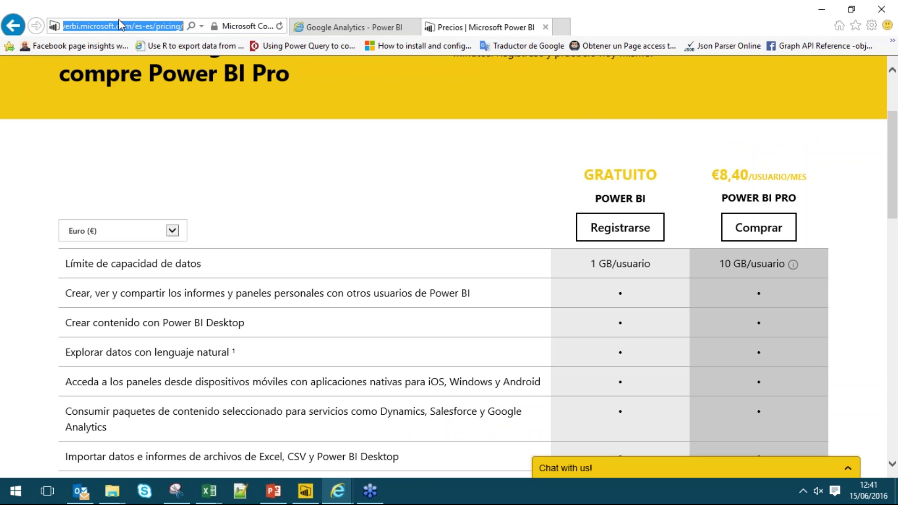
text(app.)
key(Down)
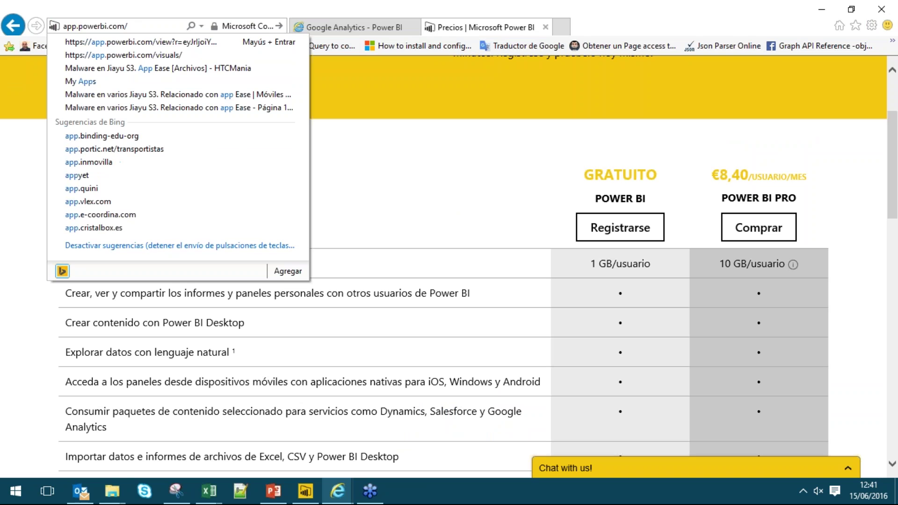
key(Down)
key(Down)
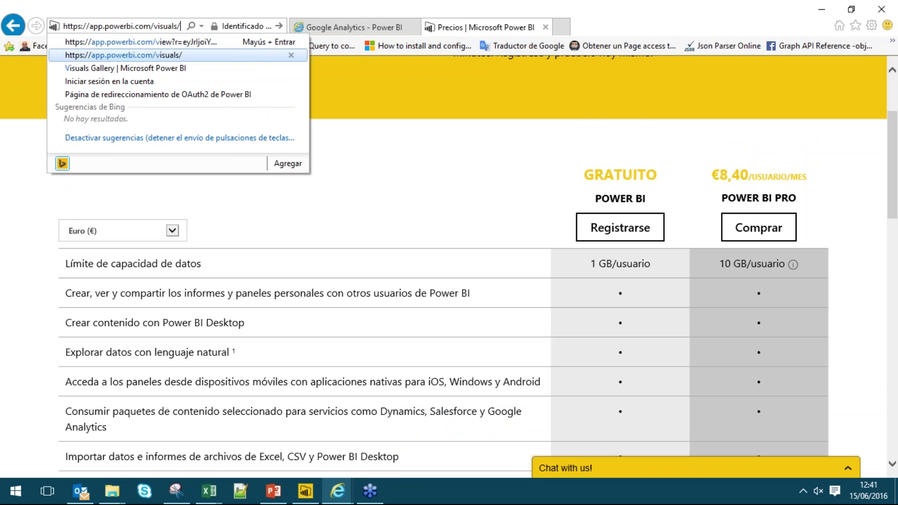
key(Return)
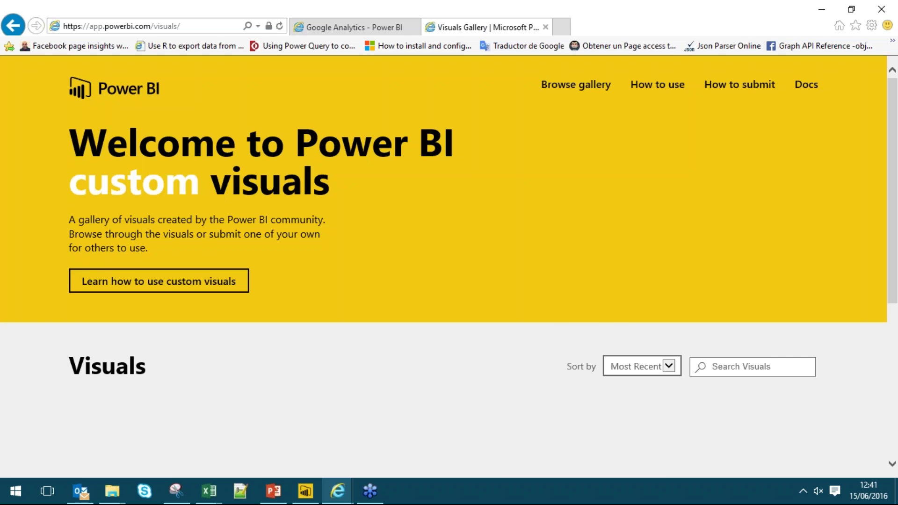
scroll(450, 214, down, 5)
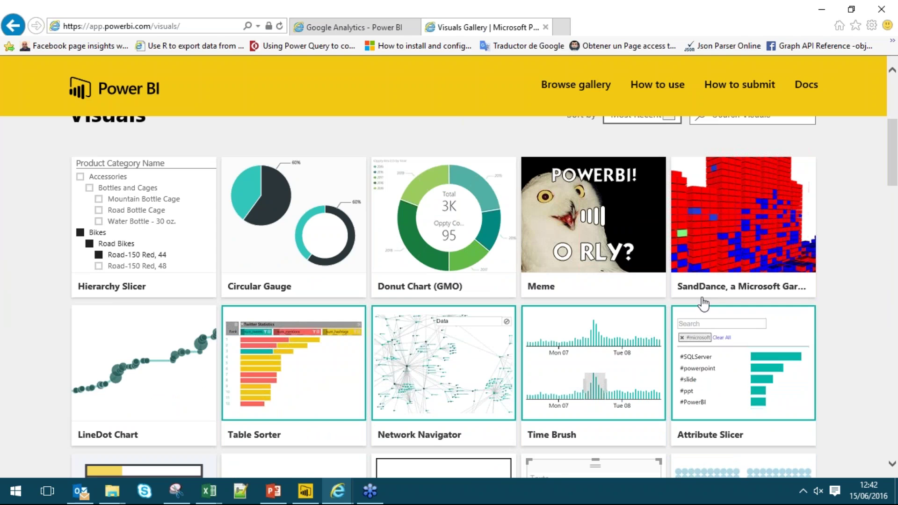
scroll(674, 354, down, 4)
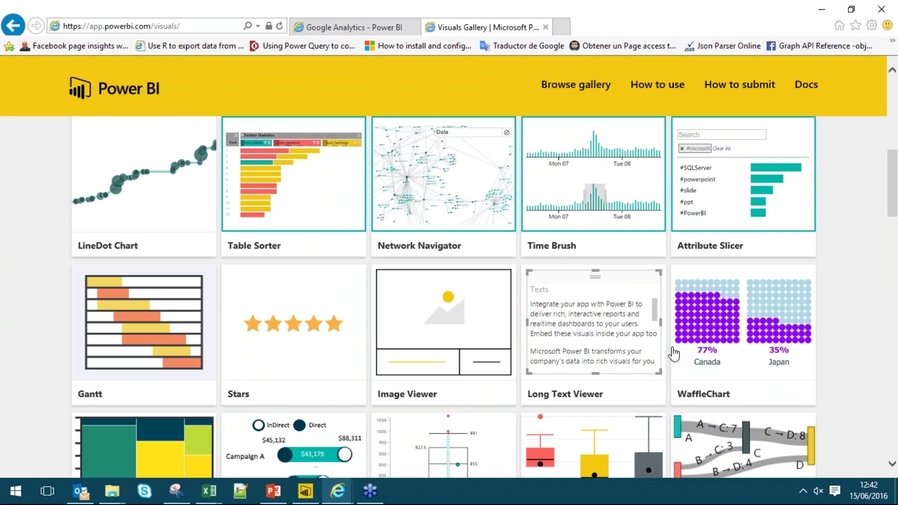
scroll(674, 354, down, 3)
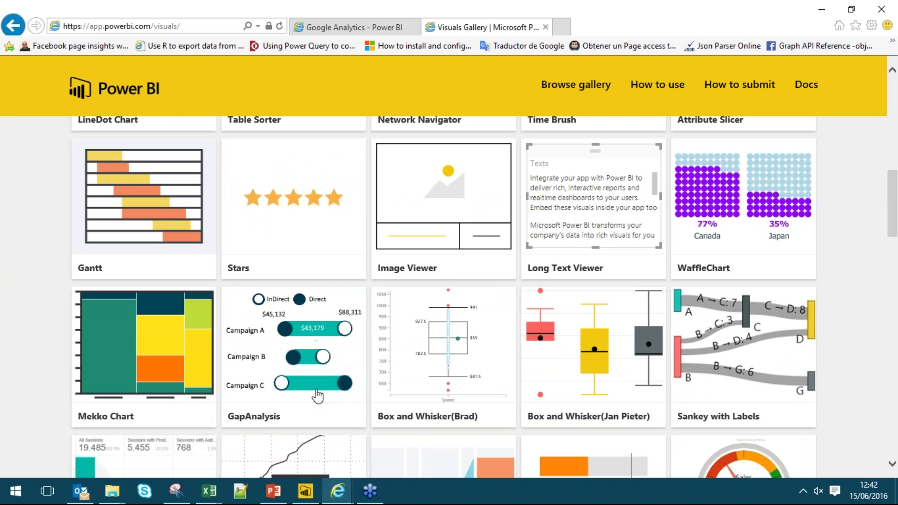
click(305, 491)
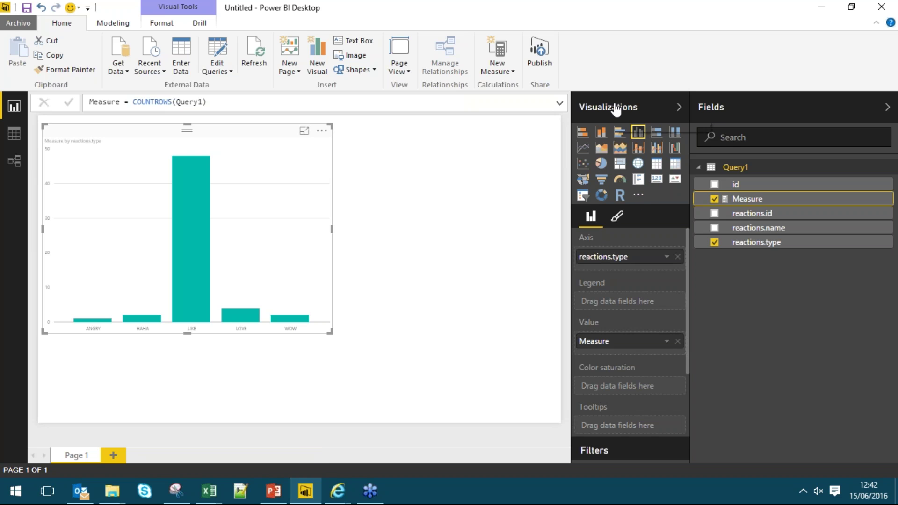
click(640, 197)
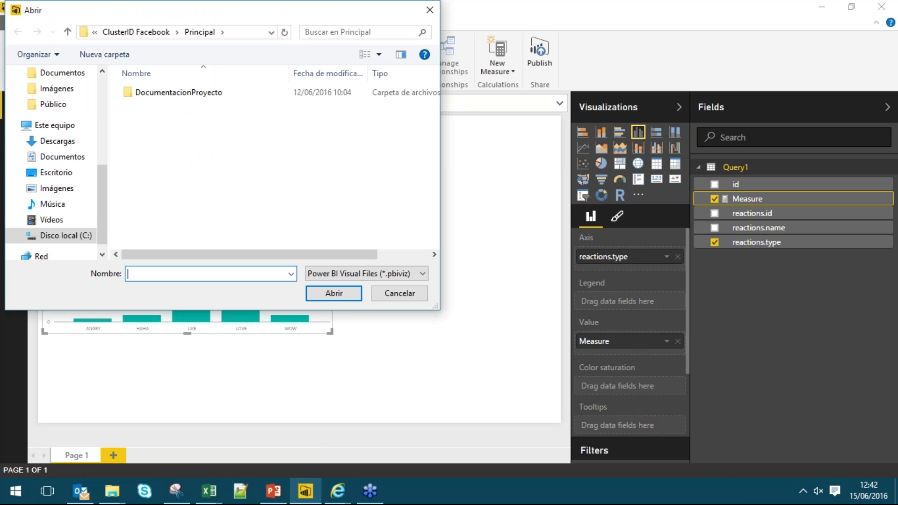
scroll(100, 131, up, 5)
click(56, 109)
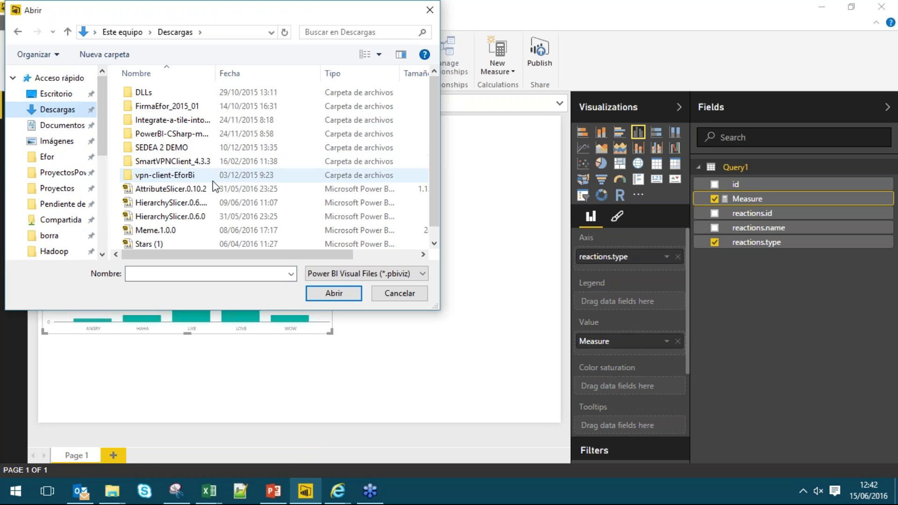
click(206, 202)
drag(214, 73, 248, 77)
Step: Download the Circular Gauge visual from the browser's visuals gallery, agreeing to its terms of use and saving CircularGauge.1.2.2.pbiviz
mouse_move(338, 491)
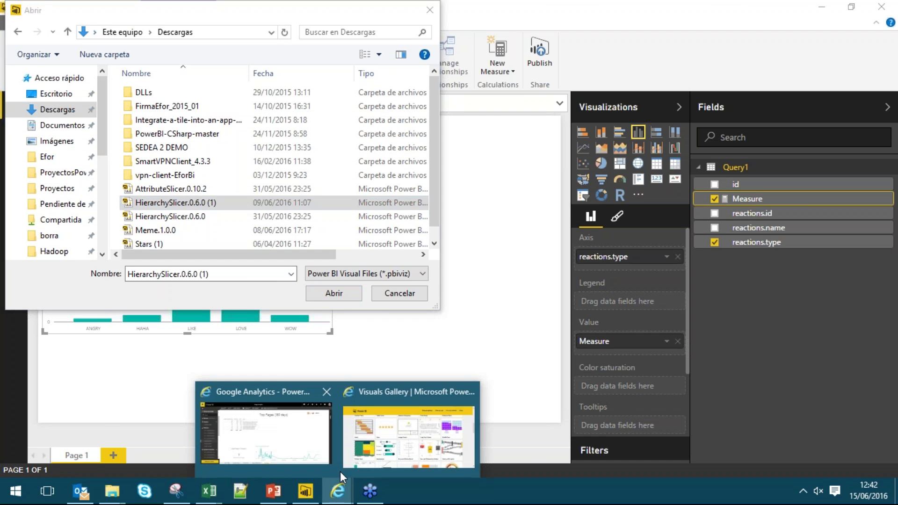
click(463, 421)
scroll(359, 264, up, 6)
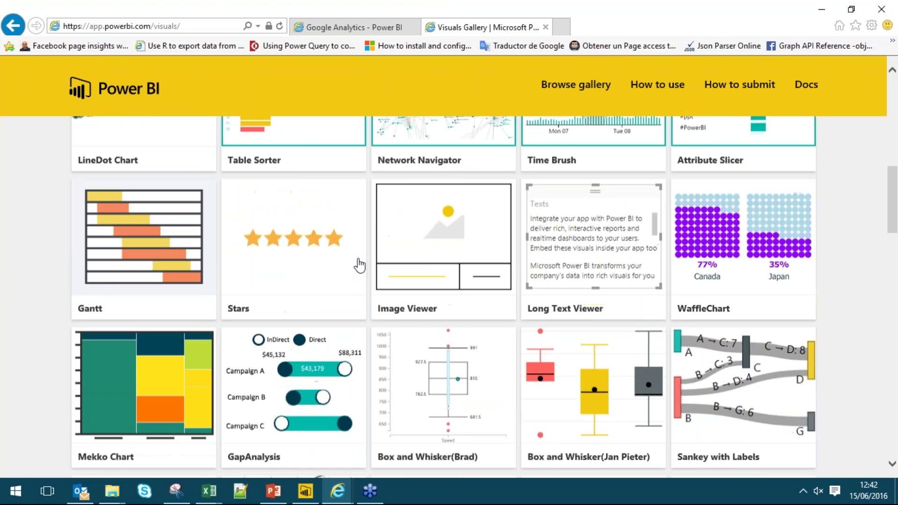
click(359, 265)
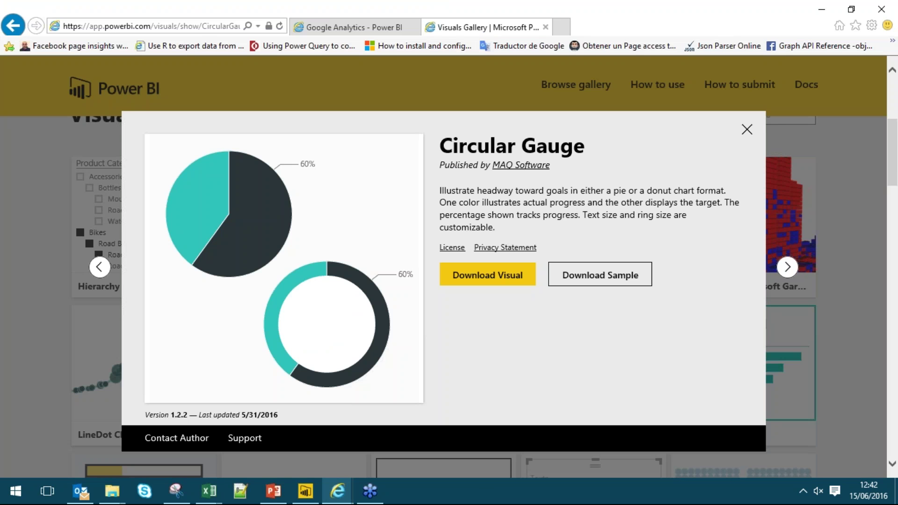
click(484, 283)
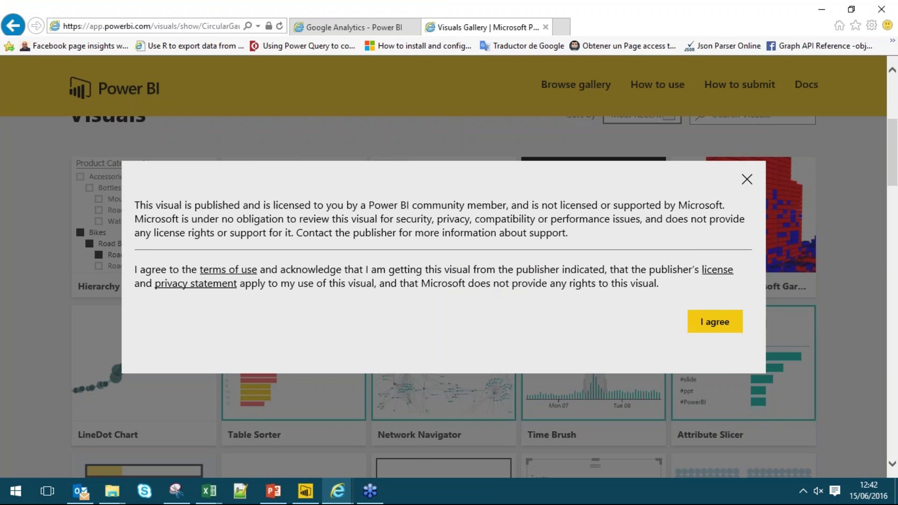
click(706, 331)
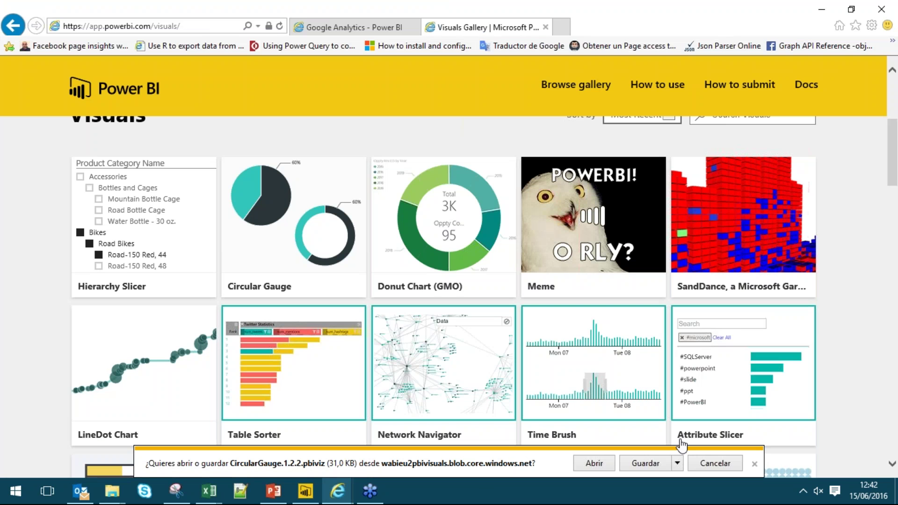
click(676, 470)
click(653, 465)
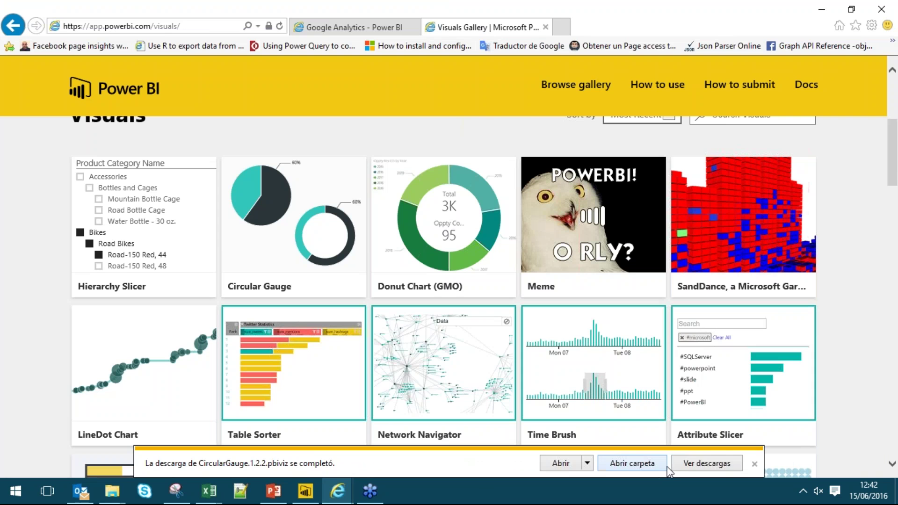
click(754, 463)
Step: In Power BI Desktop, import CircularGauge.1.2.2 from the Descargas folder and change the reactions column chart to that visual
click(305, 492)
scroll(327, 210, down, 1)
click(399, 298)
click(639, 195)
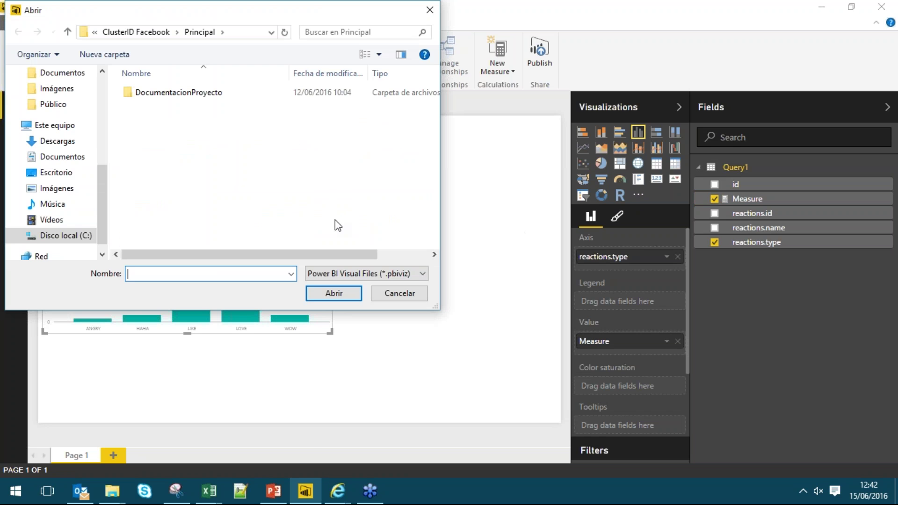
scroll(103, 94, up, 5)
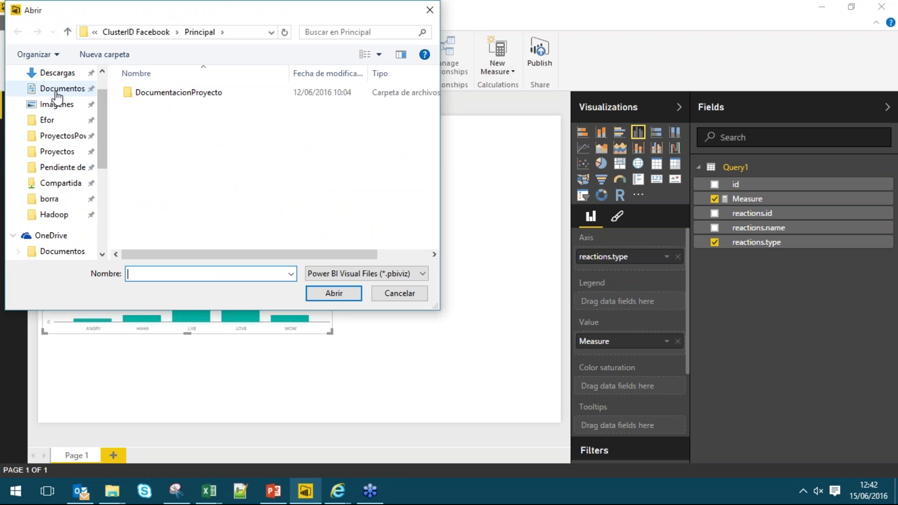
click(47, 73)
scroll(232, 168, down, 1)
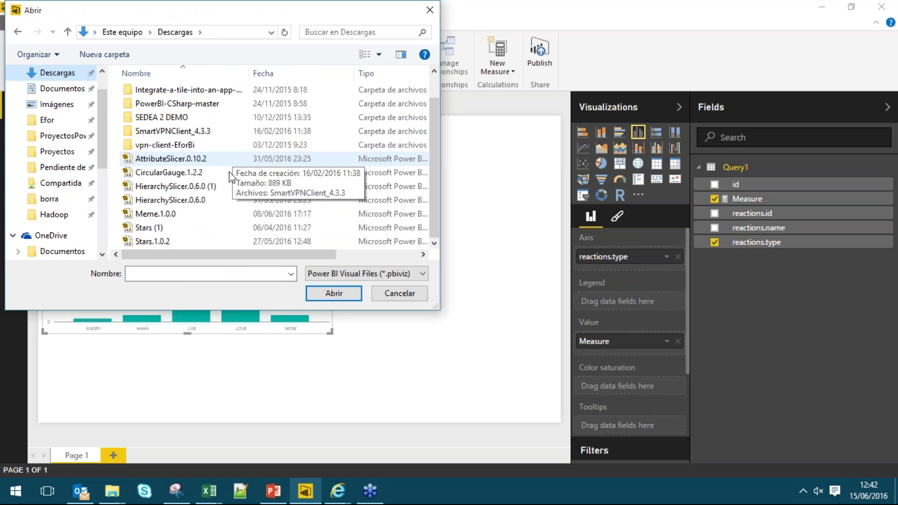
click(181, 173)
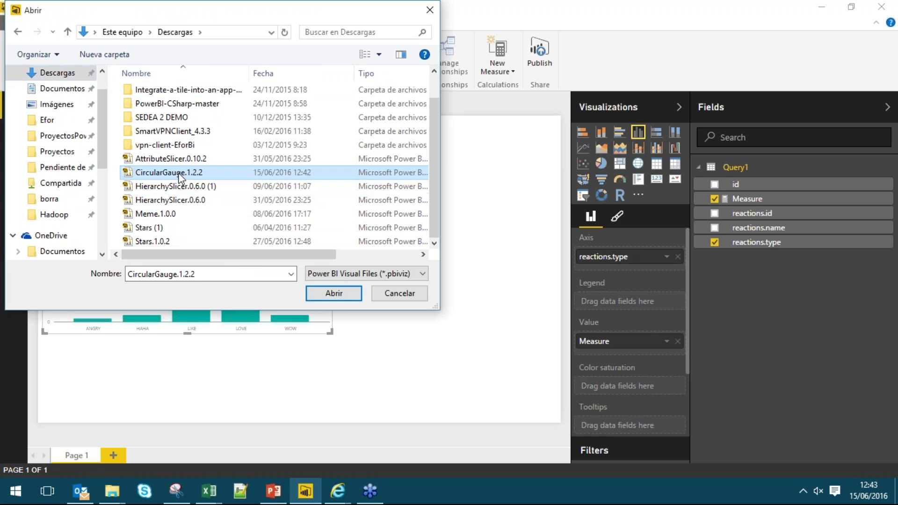
click(344, 291)
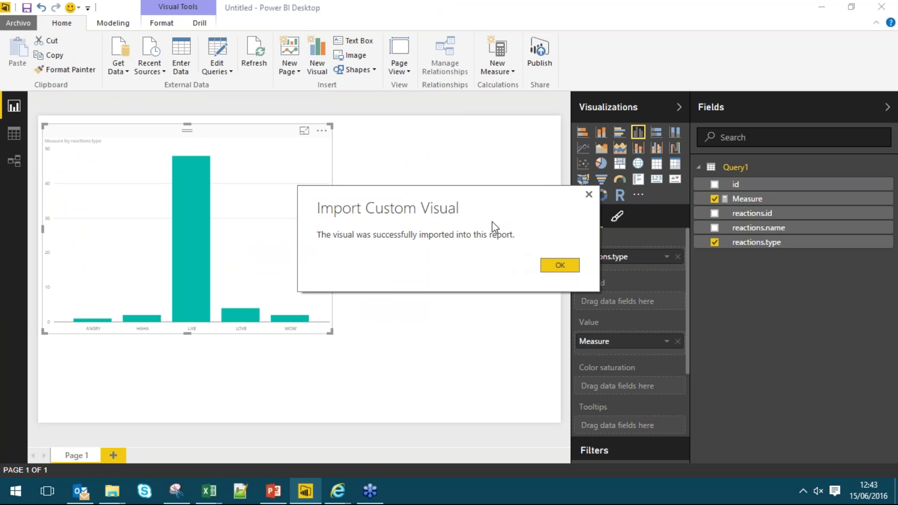
click(556, 273)
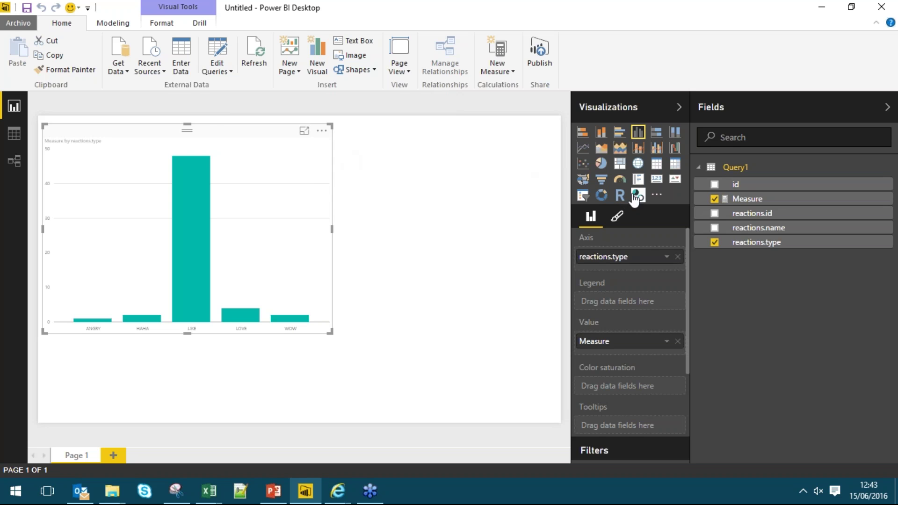
click(636, 196)
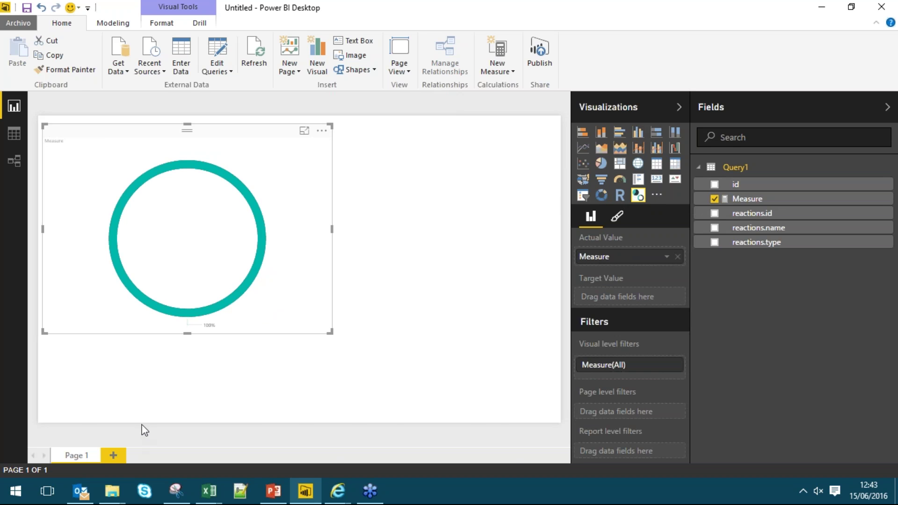
Step: Switch to the browser, return to the Google Analytics report, and minimize the browser window
click(305, 492)
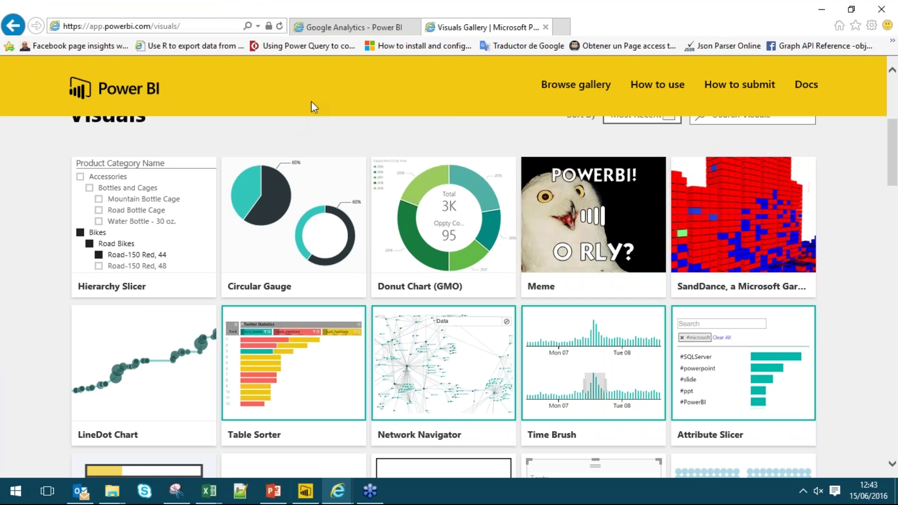
click(369, 31)
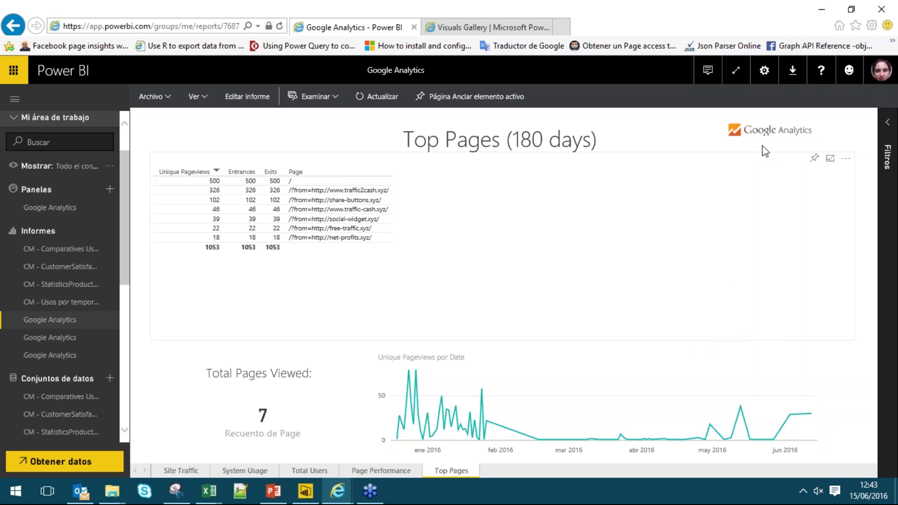
click(823, 9)
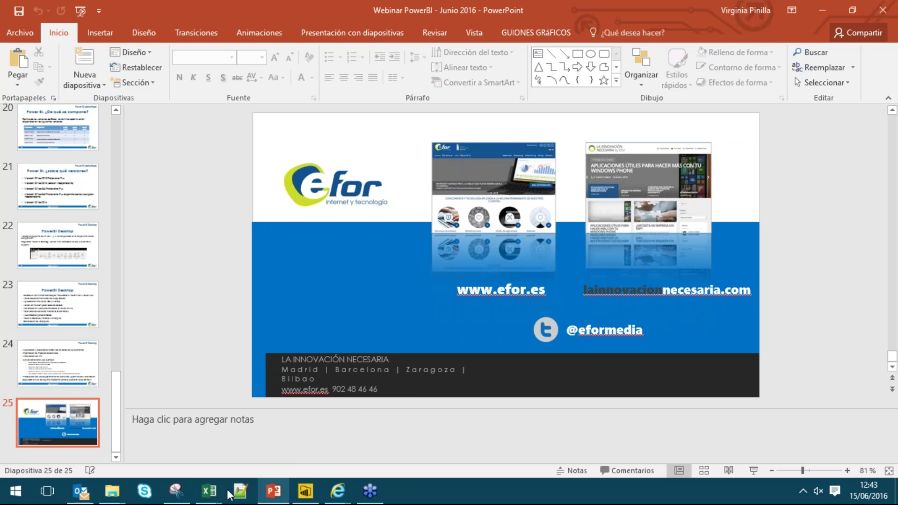
Step: Switch to Excel, view the 05. Taller-Completo dashboard, and bring up the DatosDeFicherosExcelAutomaticos workbook with its queries
mouse_move(199, 495)
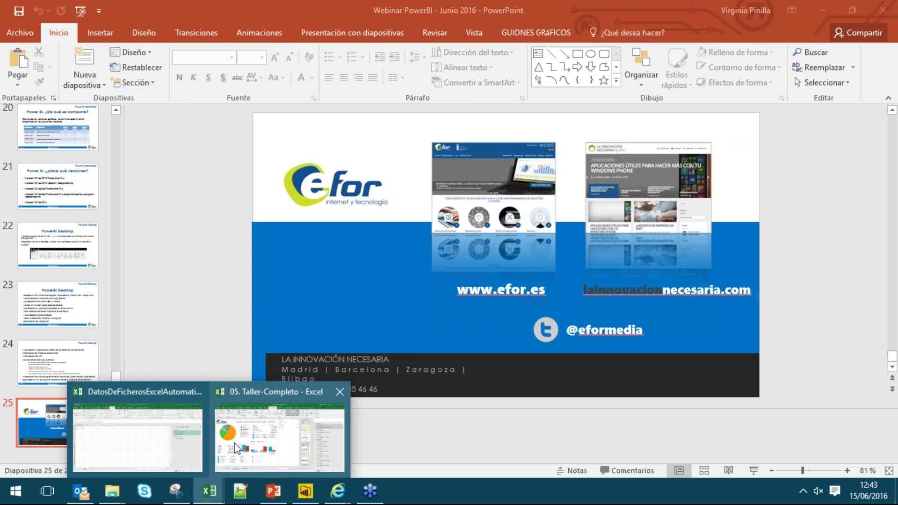
click(251, 433)
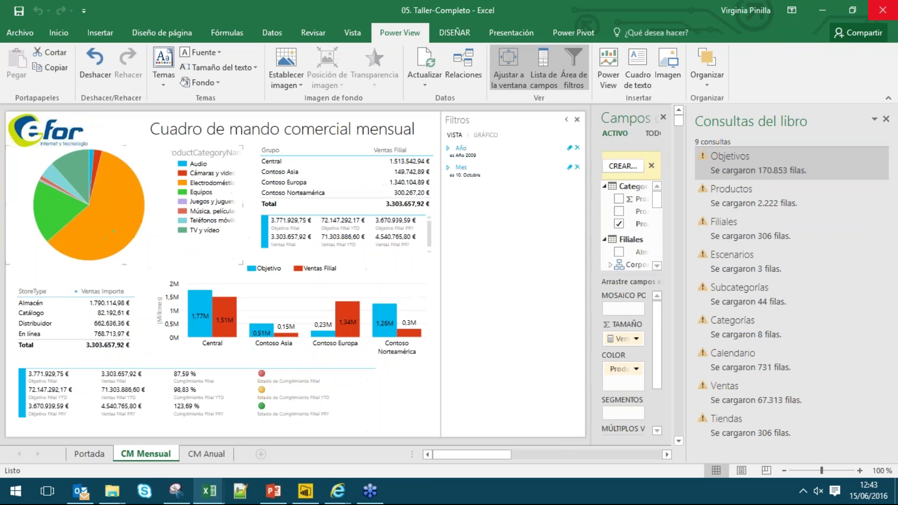
key(Escape)
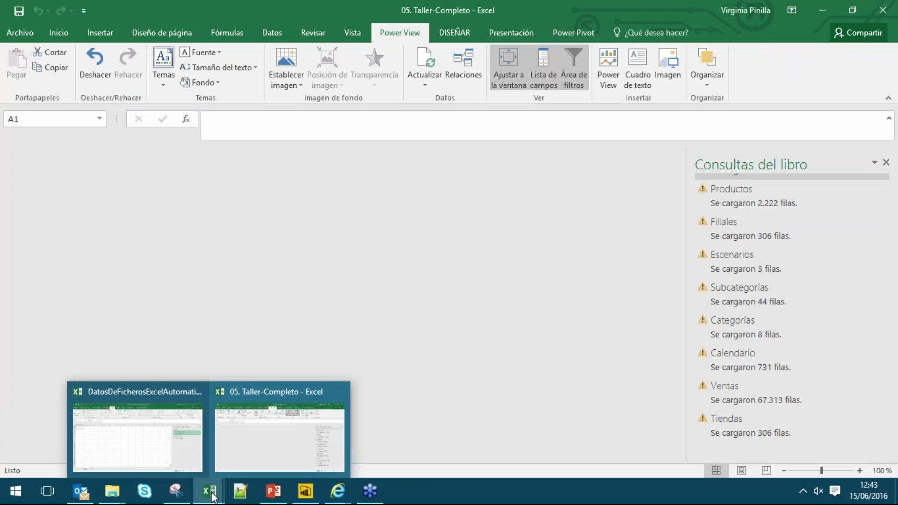
click(211, 494)
click(208, 491)
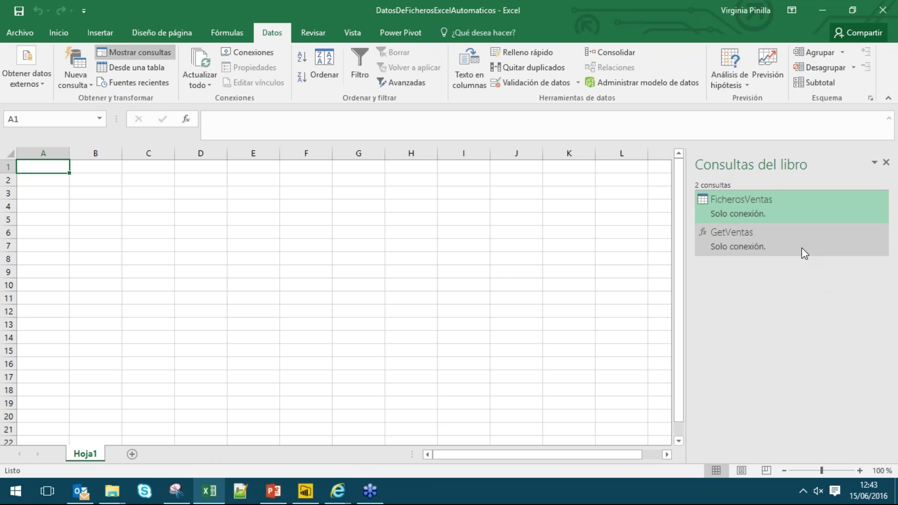
mouse_move(802, 248)
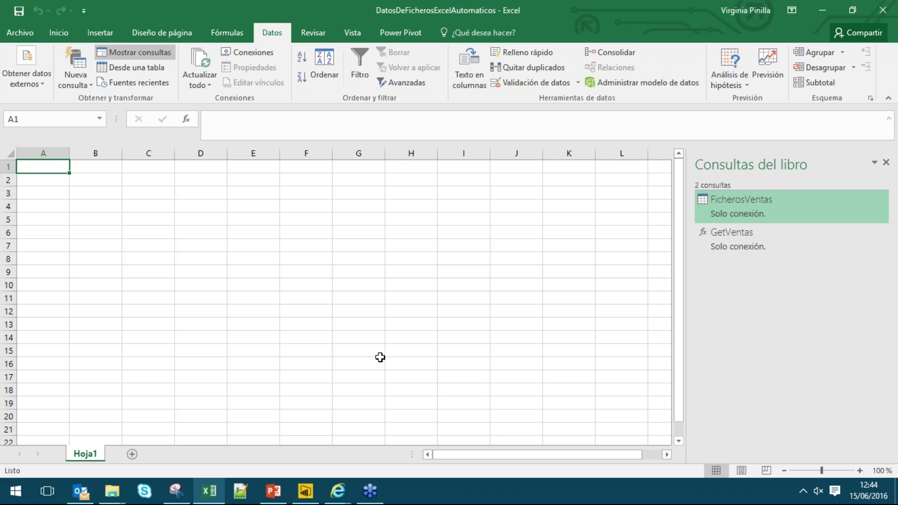
Step: Switch to File Explorer and open the FicherosVentas folder inside Dentsu on the Escritorio
click(113, 492)
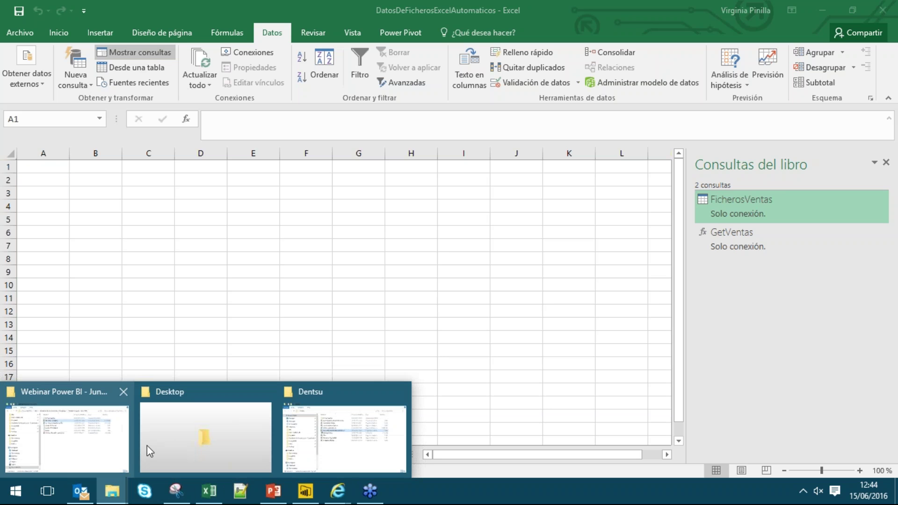
click(179, 439)
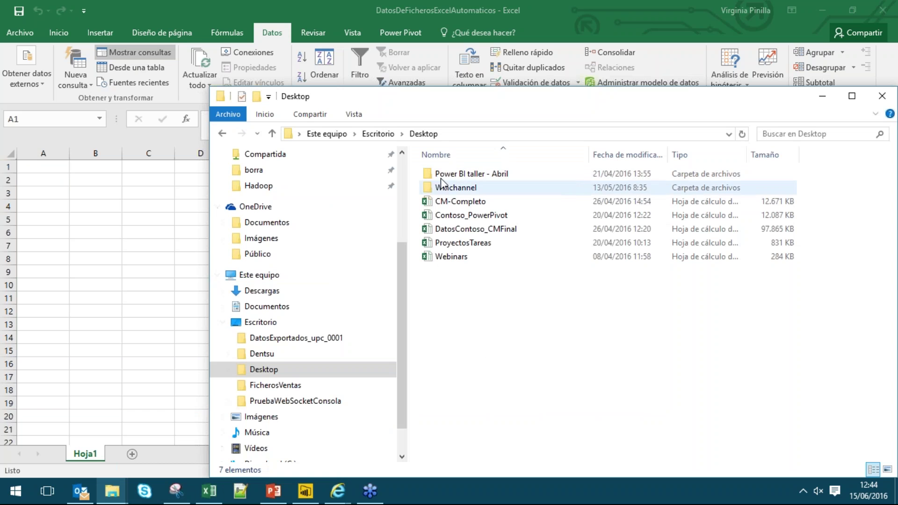
click(394, 133)
double_click(465, 191)
double_click(470, 182)
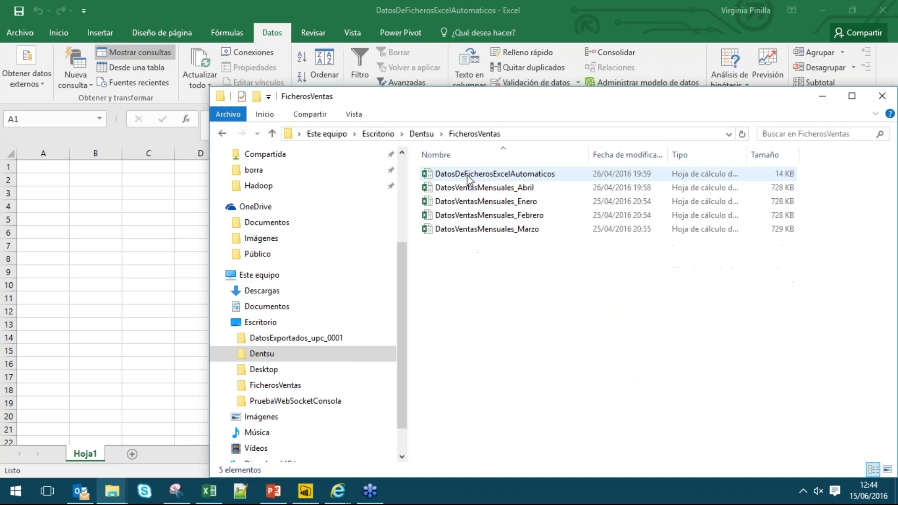
Step: Locate DatosDeFicherosExcelAutomaticos in the parent Dentsu folder, and delete its copy from the FicherosVentas folder
drag(592, 285, 516, 189)
click(532, 319)
click(422, 134)
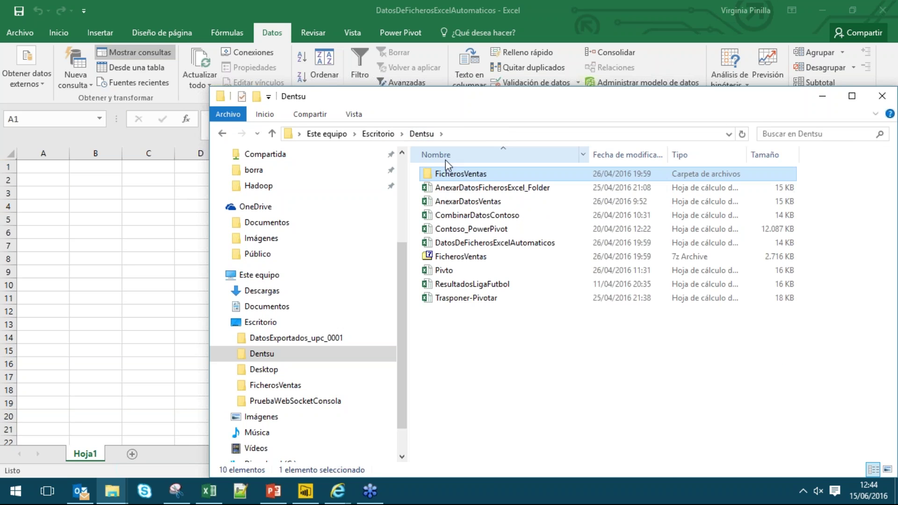
click(472, 243)
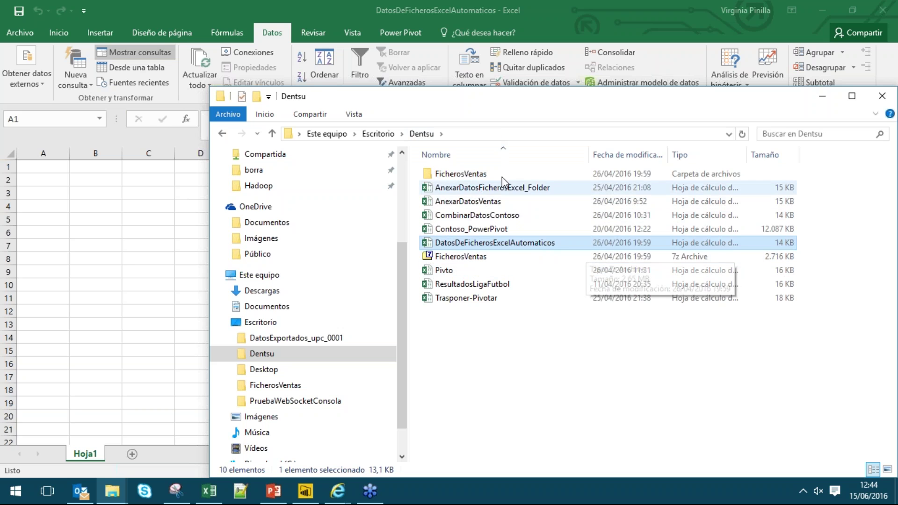
double_click(487, 175)
click(487, 175)
key(Delete)
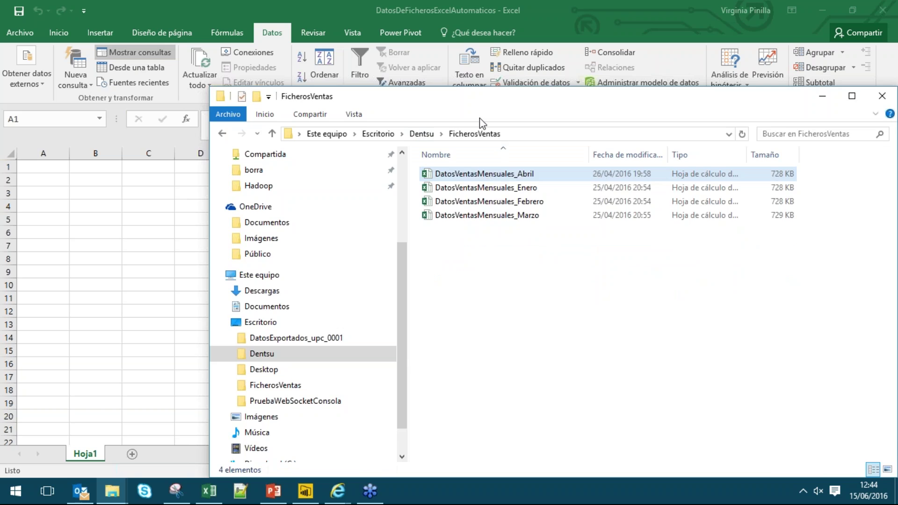
Step: Return to the Excel workbook and review the new query sources, including files, databases, combined queries and the from-folder option
click(456, 4)
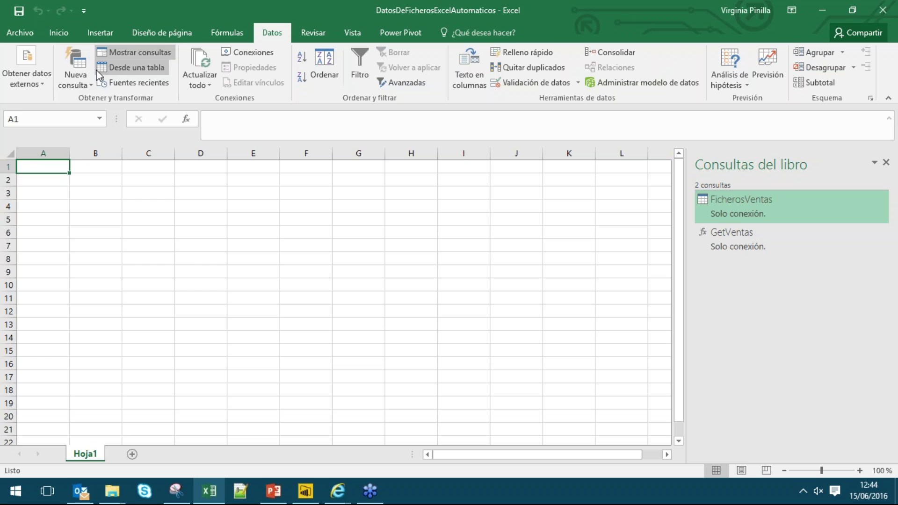
click(79, 78)
mouse_move(90, 110)
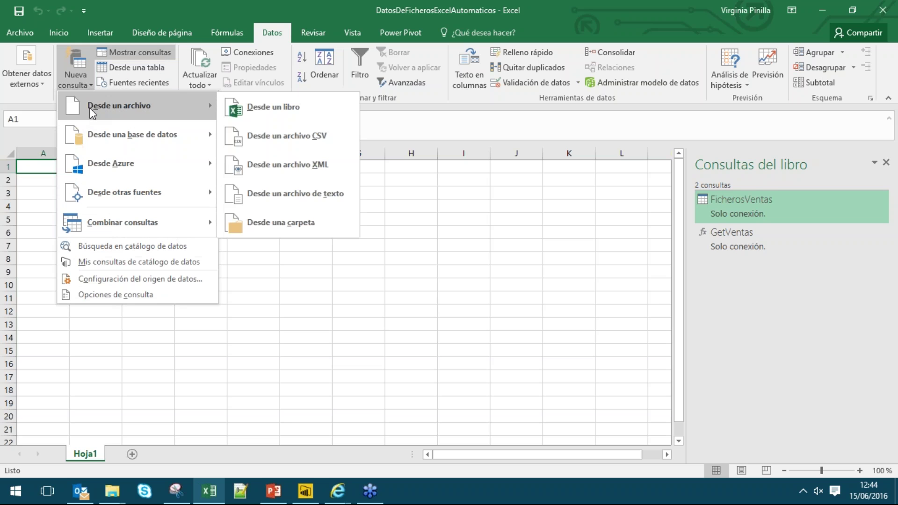
mouse_move(117, 222)
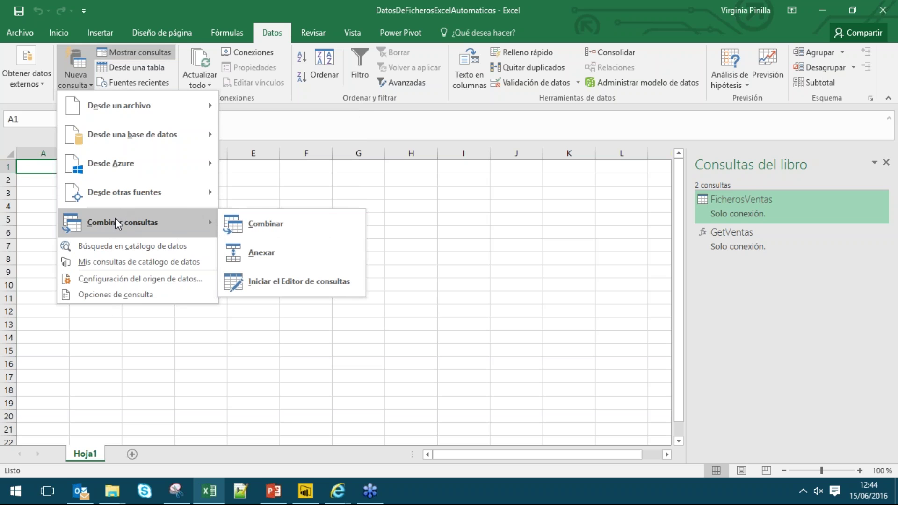
mouse_move(121, 195)
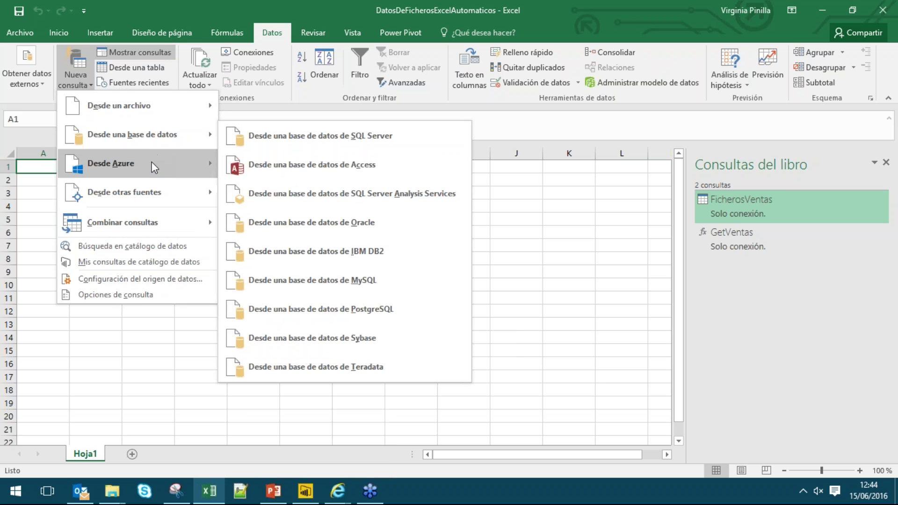
mouse_move(156, 105)
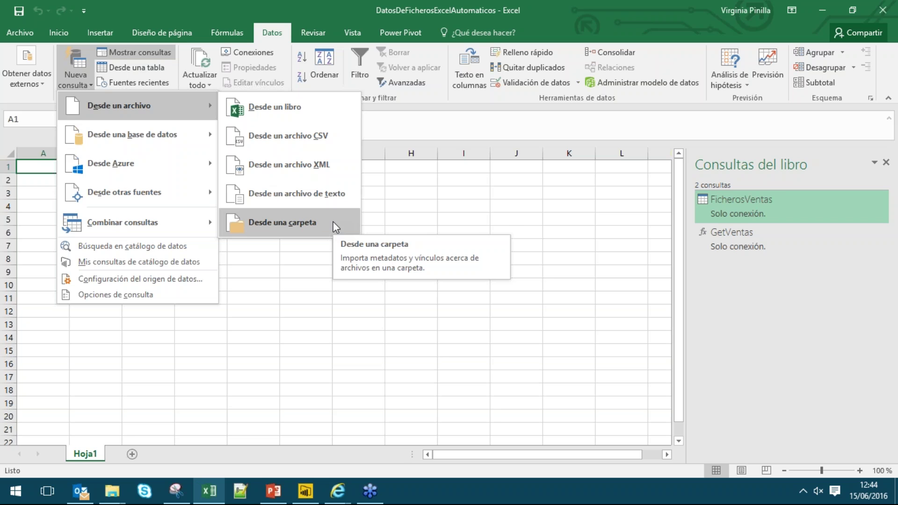
click(759, 196)
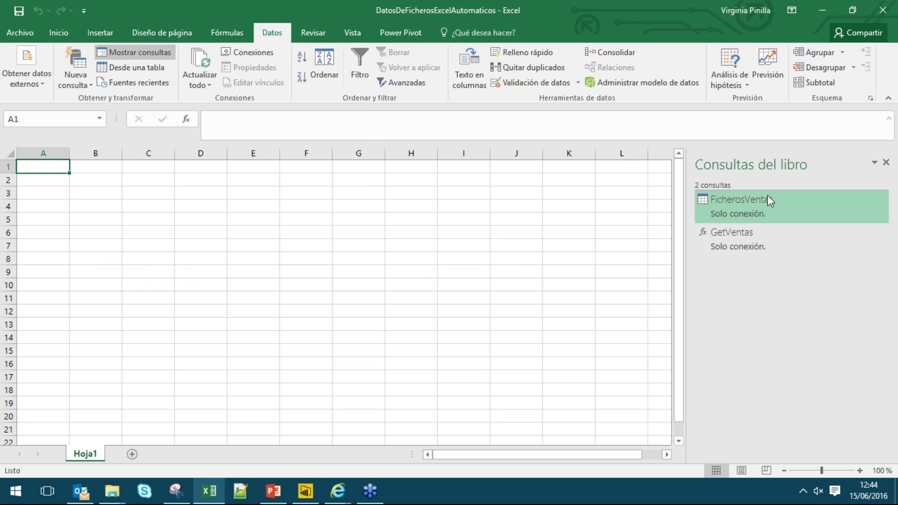
Step: Open the FicherosVentas query in the query editor and expand the list of workbook queries
right_click(759, 194)
click(800, 233)
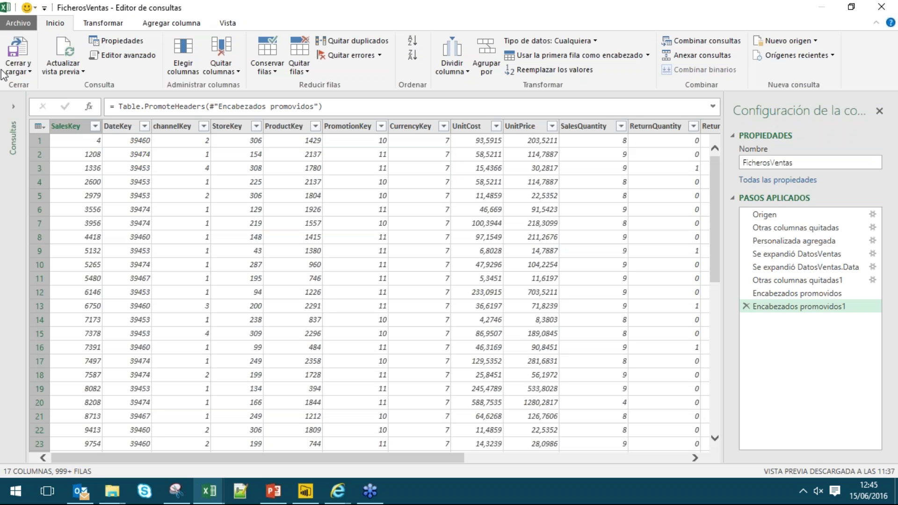
click(13, 107)
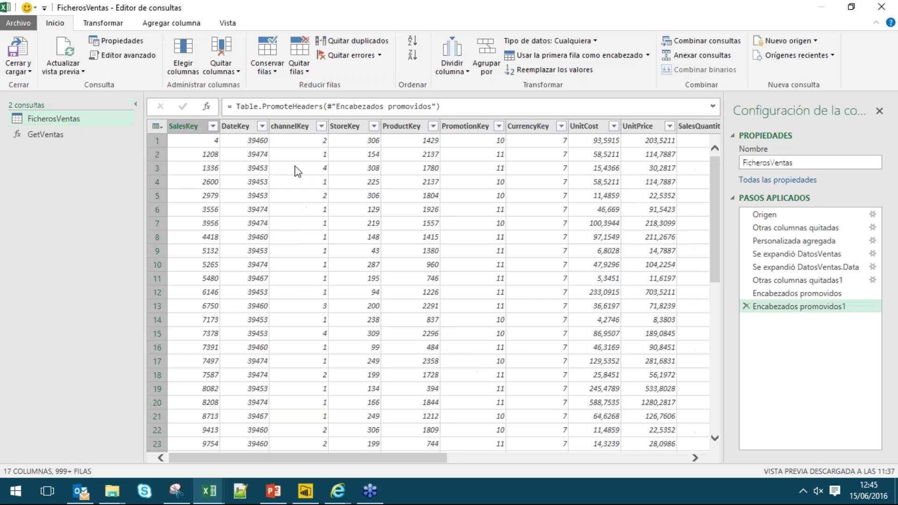
Step: Examine the query's Origen step with its folder path and Name column, and the Otras columnas quitadas step
click(795, 215)
drag(514, 107, 227, 107)
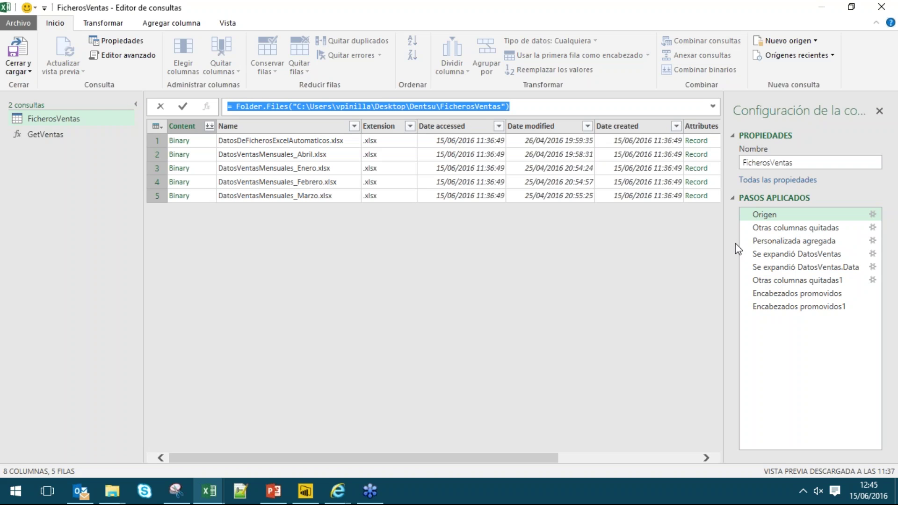
click(254, 125)
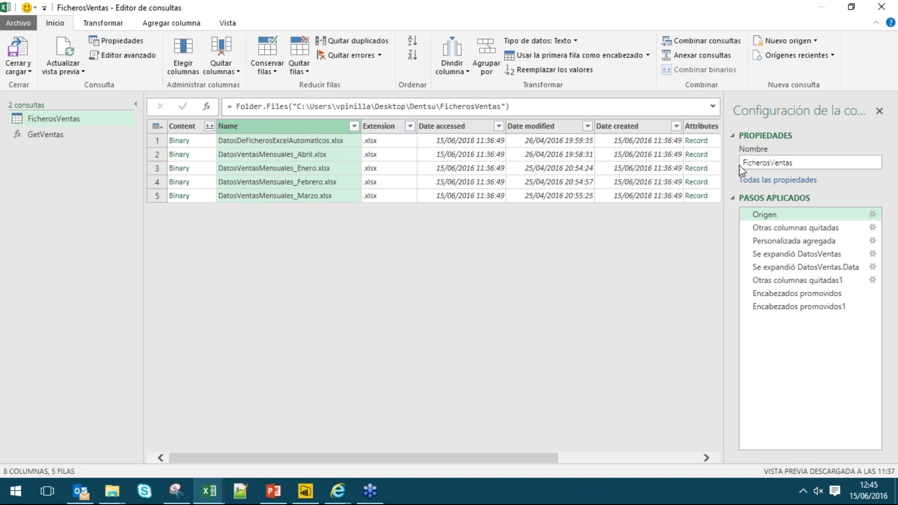
click(791, 228)
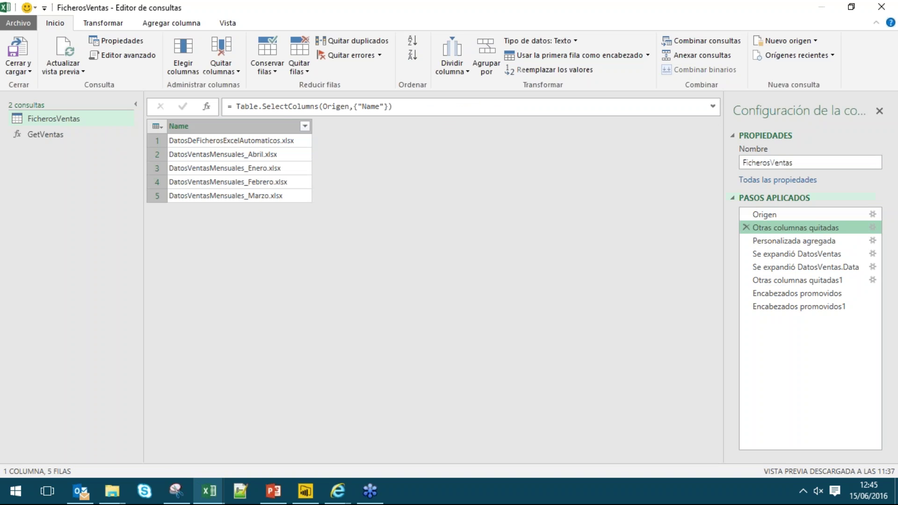
Step: Inspect the GetVentas call in the Personalizada agregada step's custom column formula and close it without changes
click(799, 244)
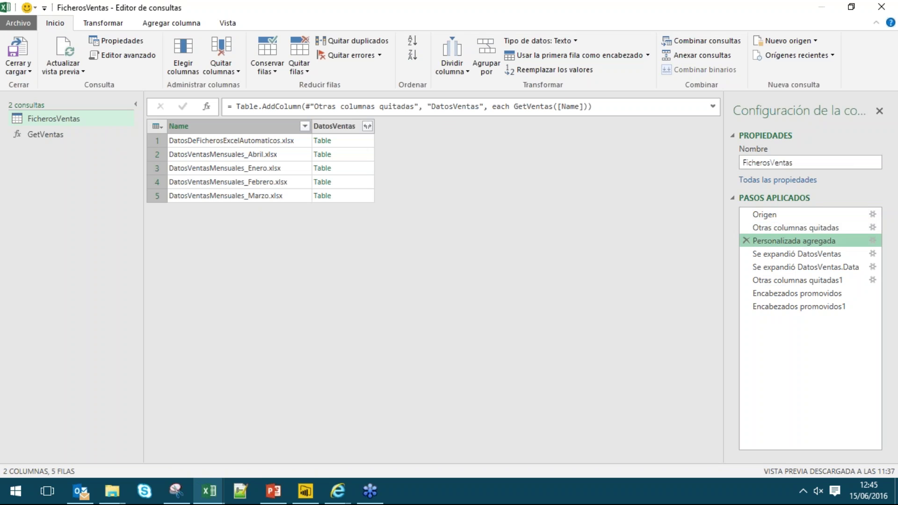
click(874, 241)
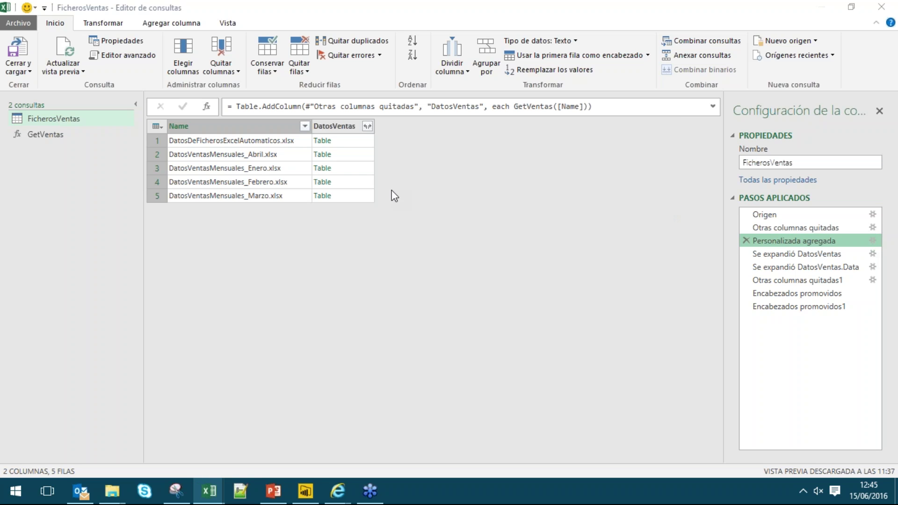
double_click(271, 197)
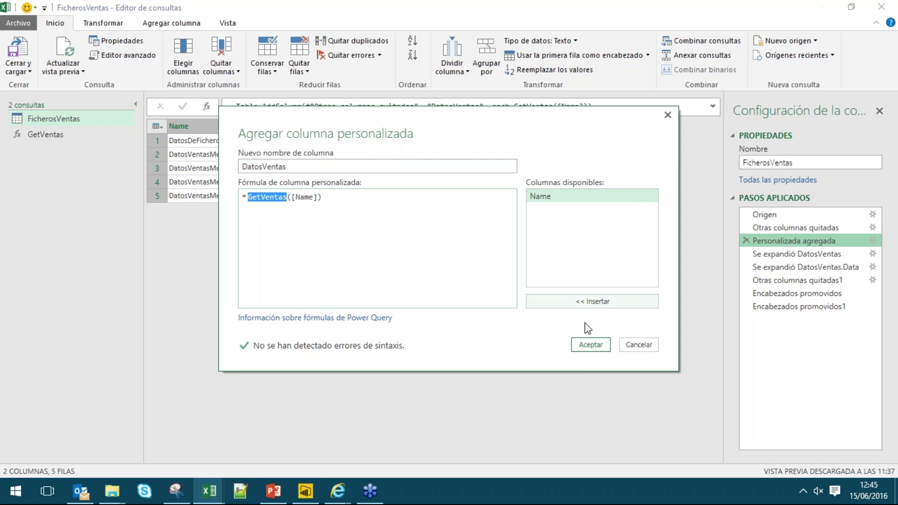
click(637, 348)
Step: Display the full formula of the GetVentas function and examine its folder source and Excel import code
click(95, 127)
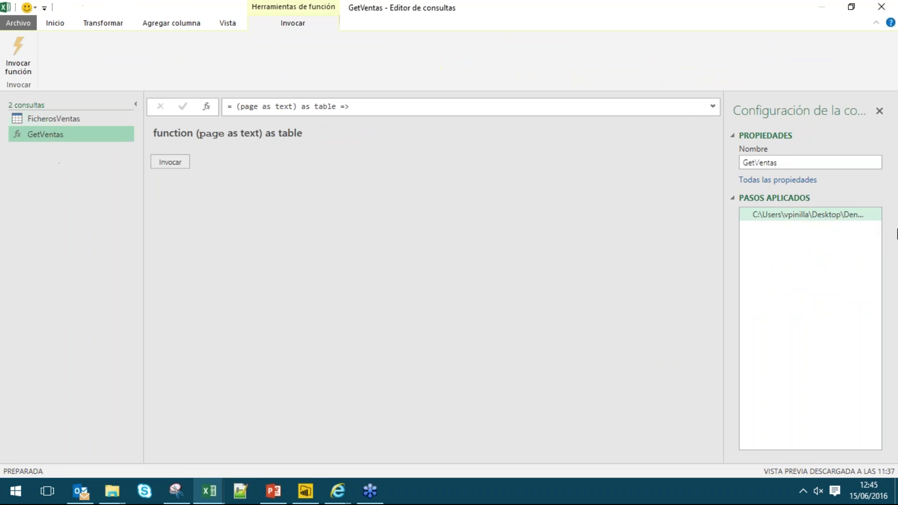
click(713, 108)
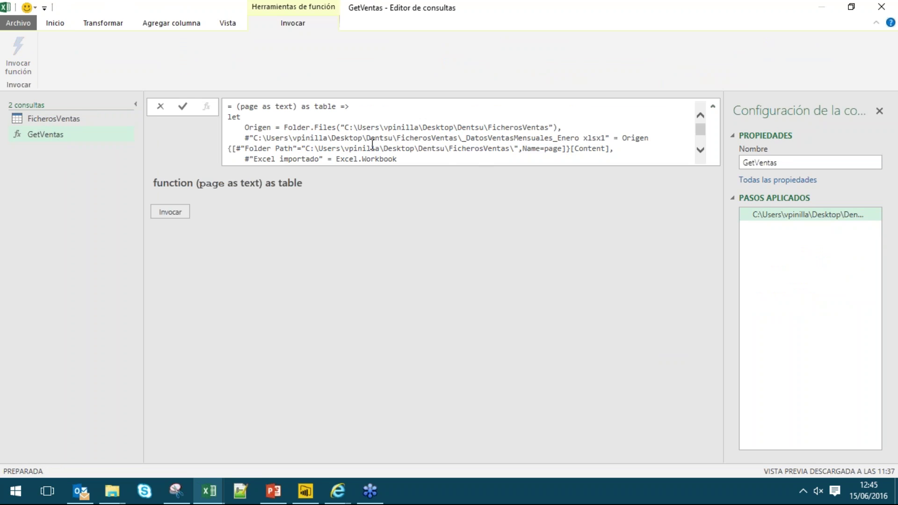
drag(281, 128, 659, 152)
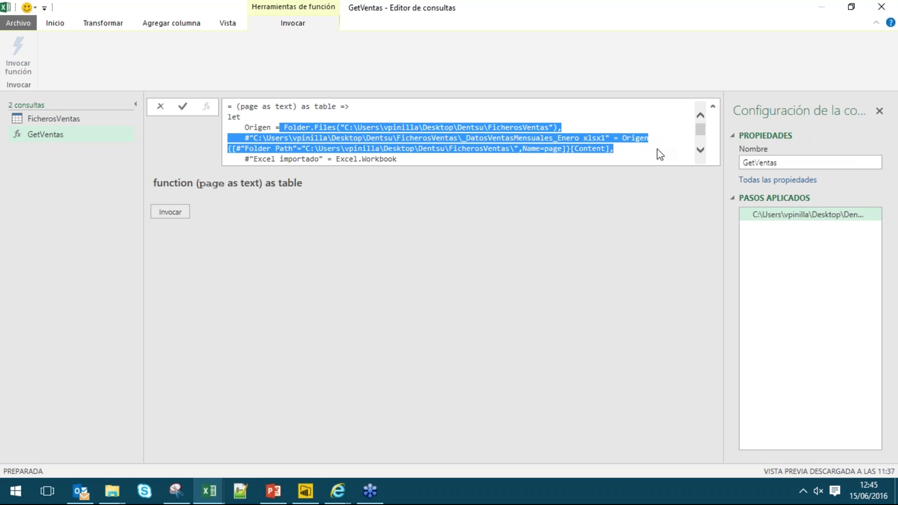
click(701, 150)
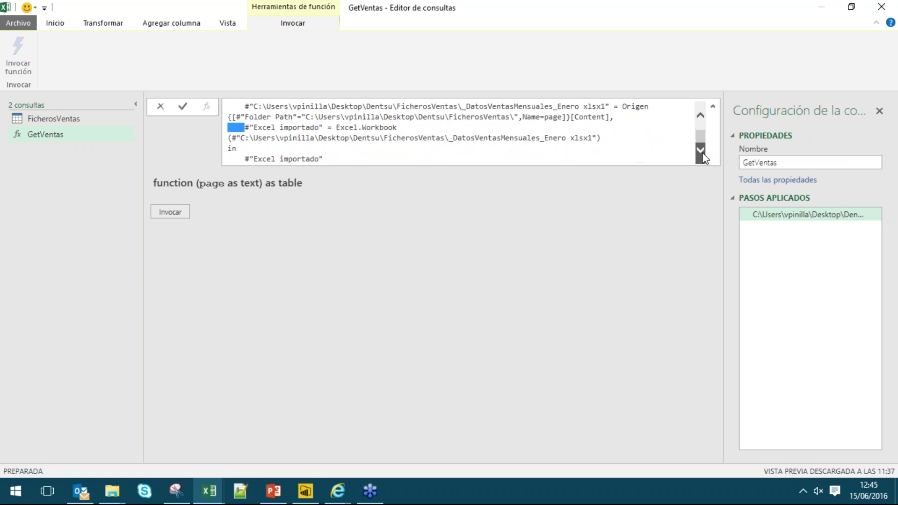
key(shift+Down)
key(shift+End)
click(701, 115)
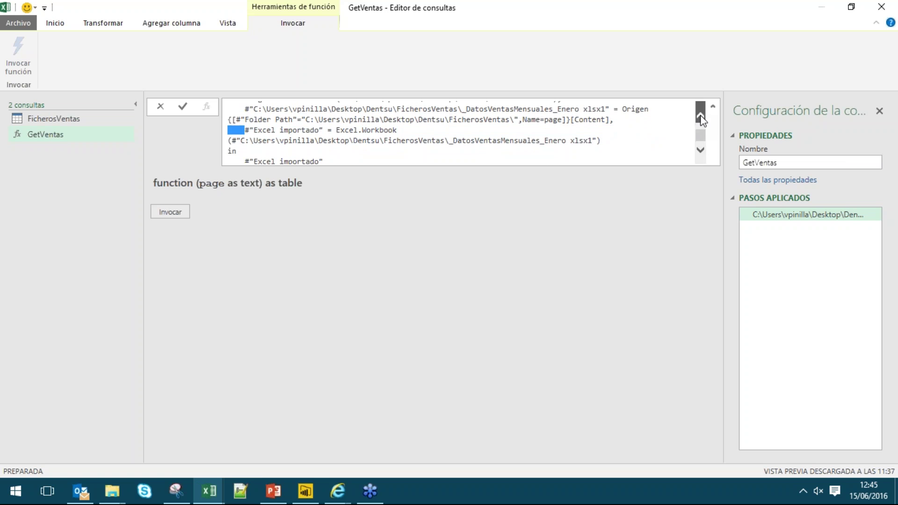
Step: Examine the function's declaration line, its page text parameter, and where page is used as the file name
drag(613, 149, 559, 122)
click(561, 126)
drag(360, 104, 223, 103)
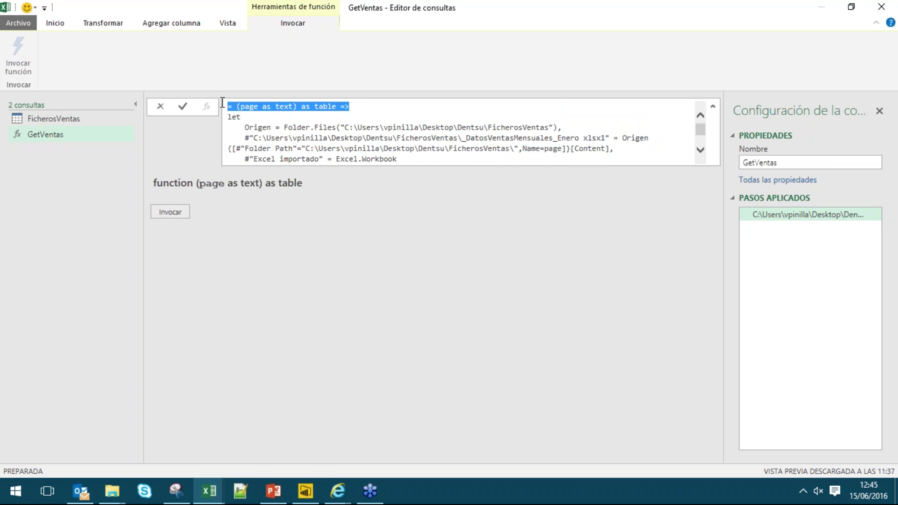
click(310, 104)
drag(296, 106, 235, 105)
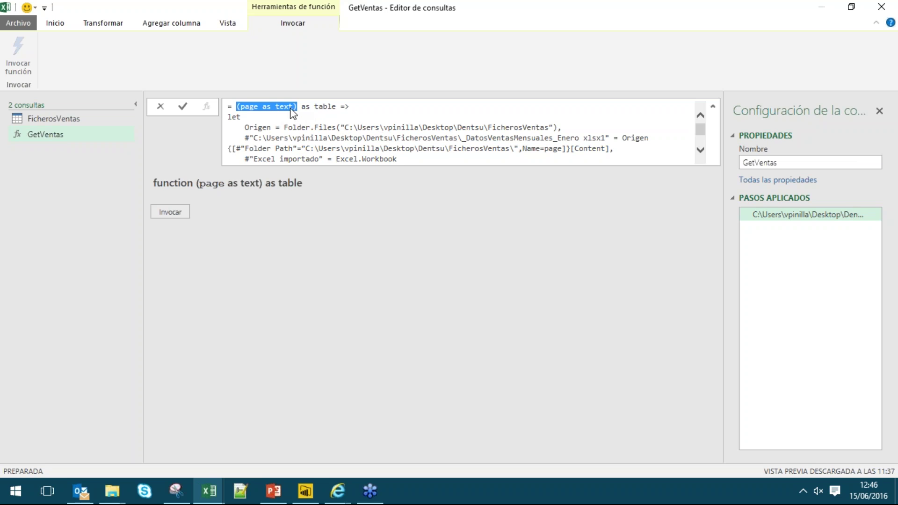
click(265, 109)
double_click(250, 106)
double_click(553, 148)
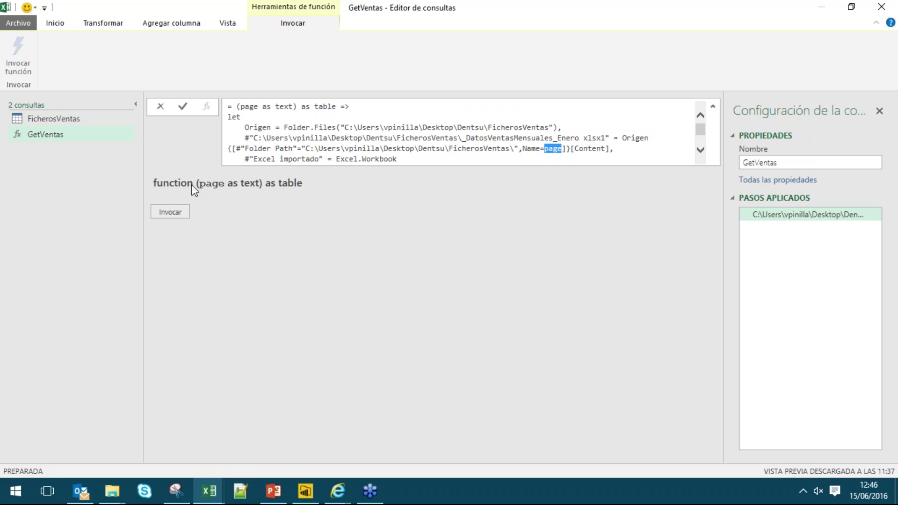
Step: In FicherosVentas, compare the Name argument in the DatosVentas custom column formula with the listed files, and close it without changes
click(30, 120)
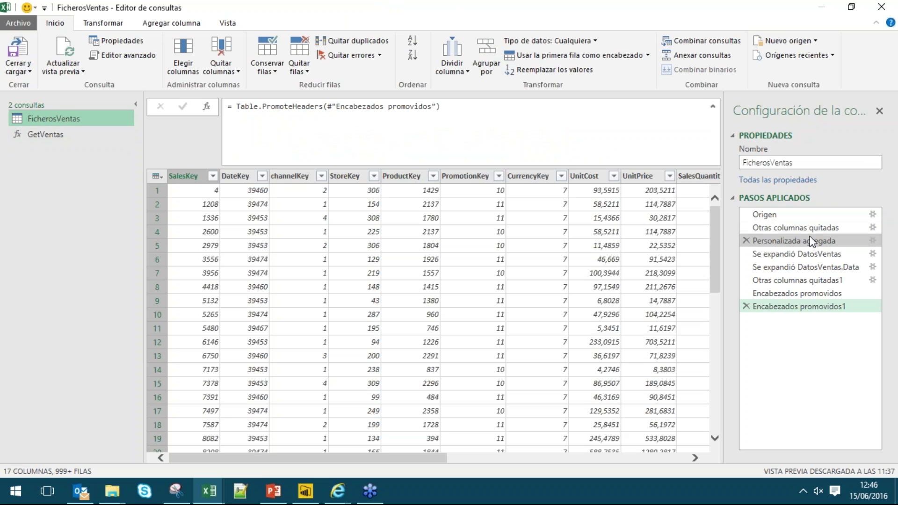
click(812, 229)
click(817, 240)
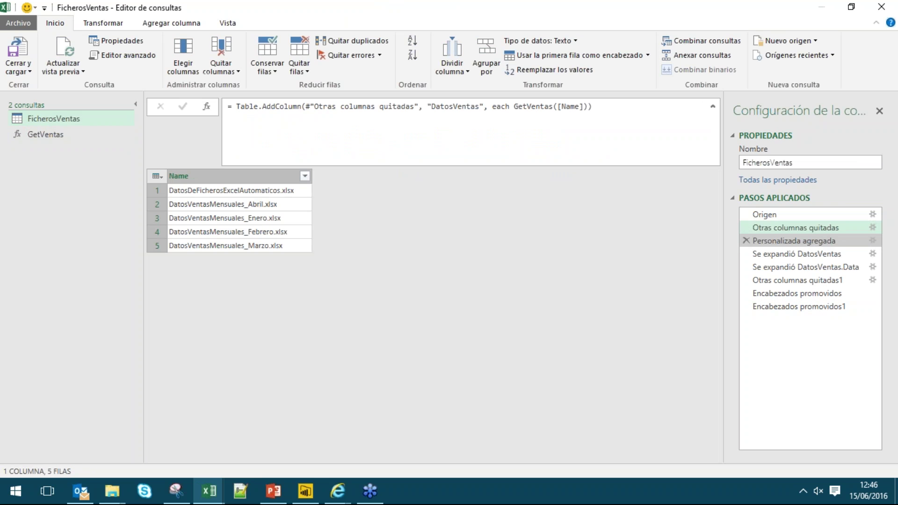
click(872, 241)
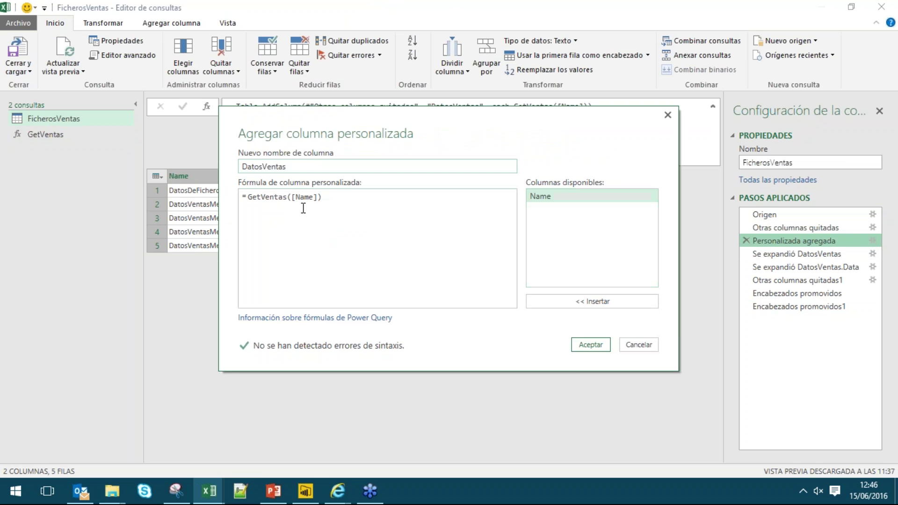
double_click(306, 198)
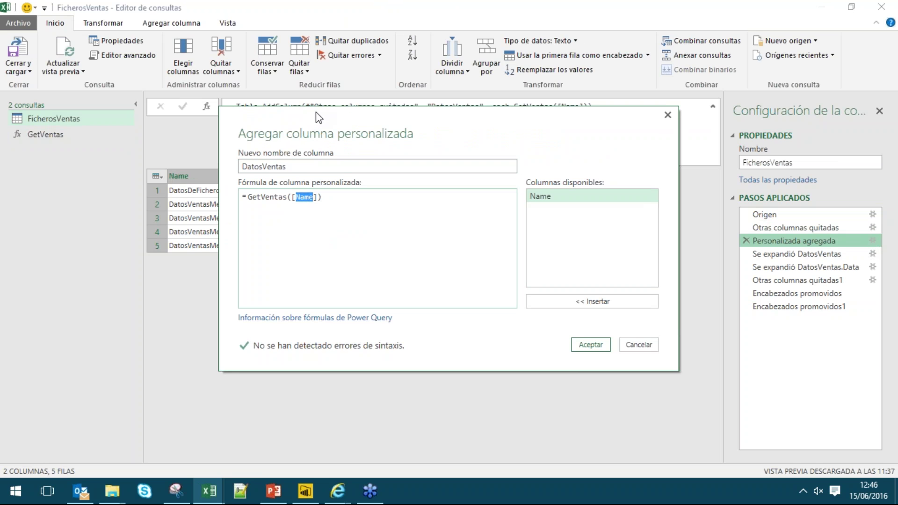
drag(316, 111, 497, 75)
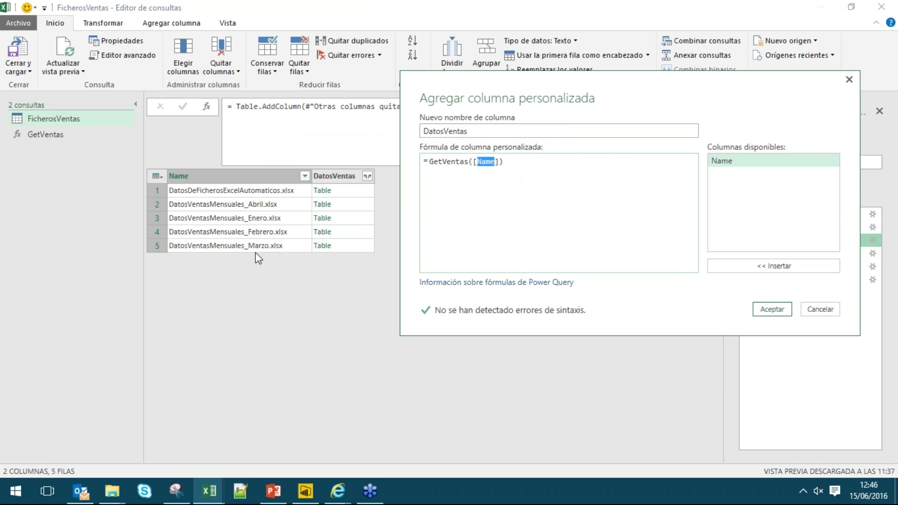
click(832, 311)
Step: Review the Se expandió DatosVentas and Encabezados promovidos1 steps, load all filter values of the Mes column, and close the list unfiltered
click(821, 255)
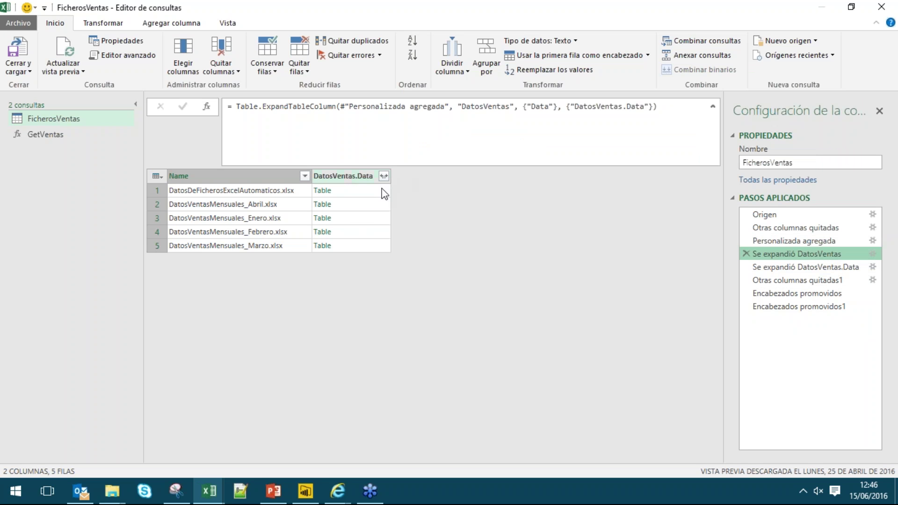
click(807, 307)
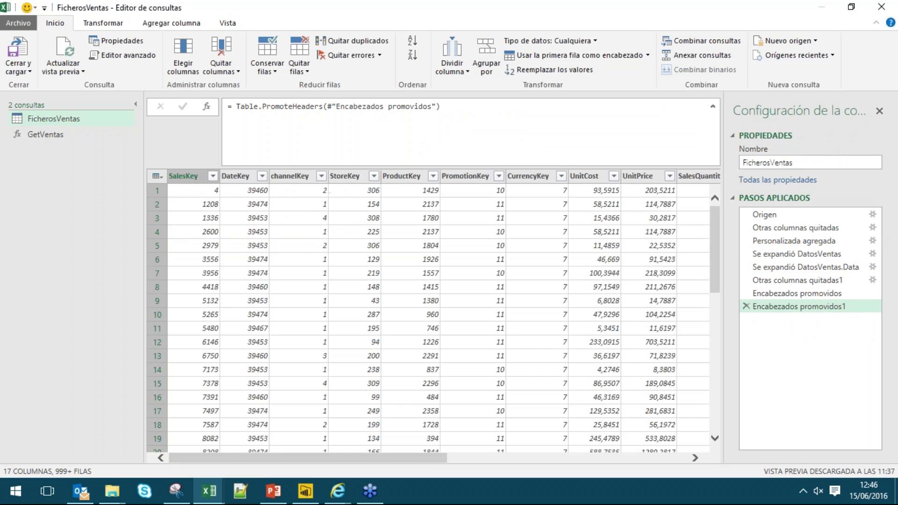
drag(423, 456, 556, 453)
drag(435, 458, 673, 461)
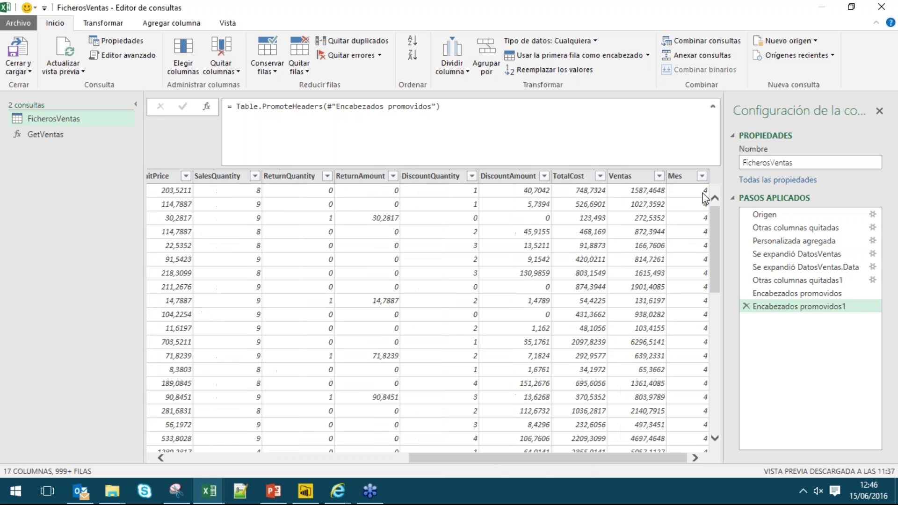
click(702, 176)
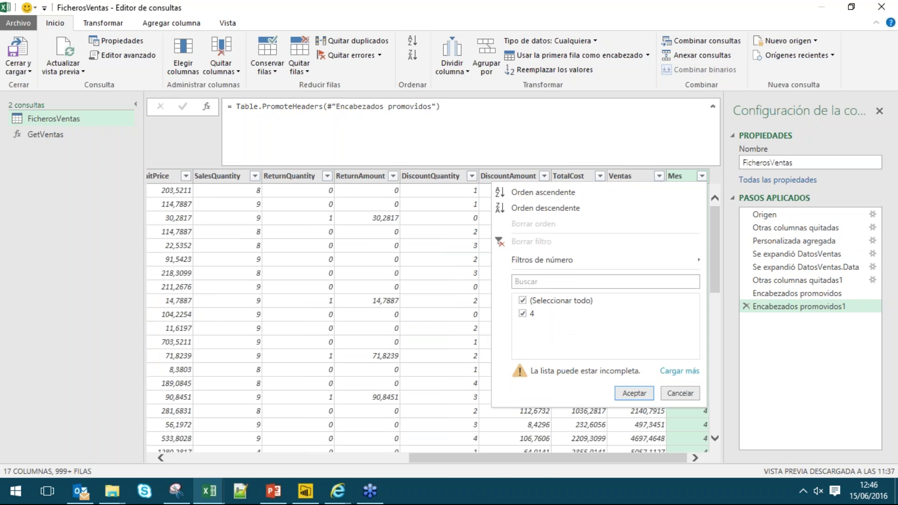
click(680, 371)
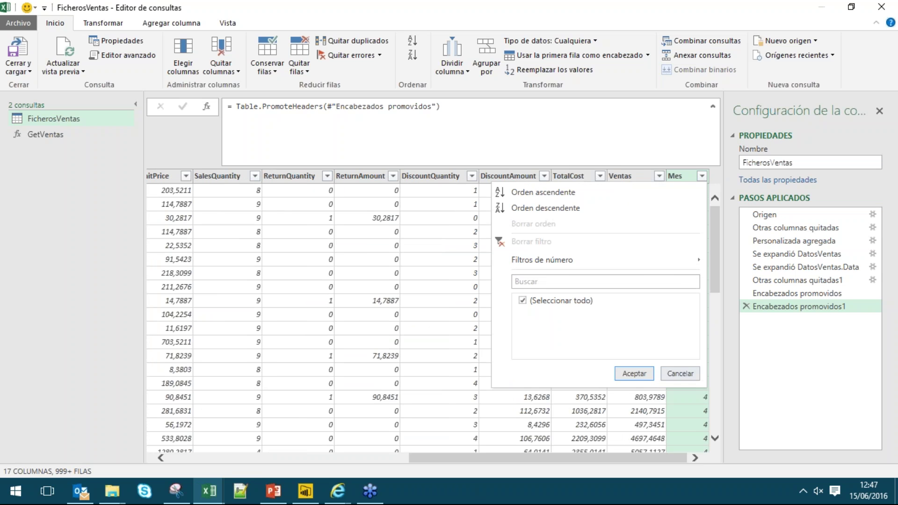
click(680, 374)
Step: Load the Mes column's filter values again without filtering, and scan its rows through the FicherosVentas preview
scroll(670, 455, left, 10)
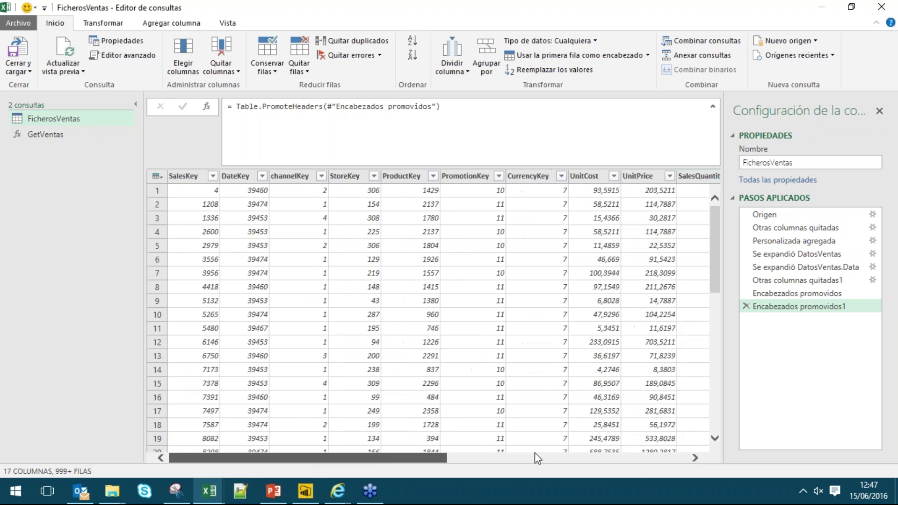
scroll(534, 452, right, 10)
click(702, 176)
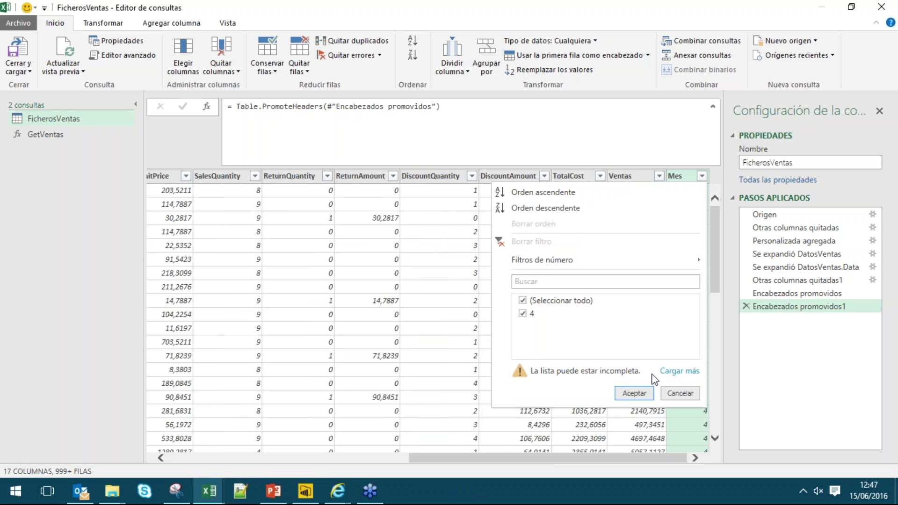
click(679, 371)
click(680, 373)
drag(630, 462, 667, 463)
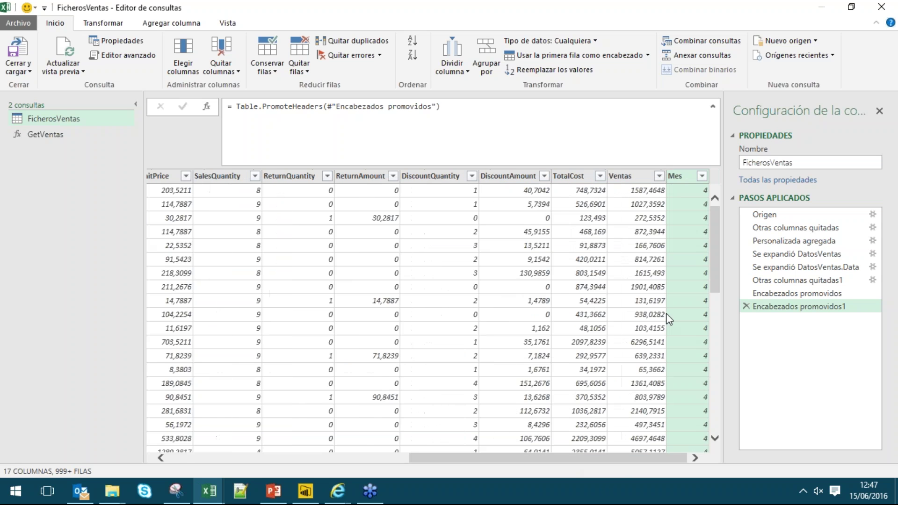
click(645, 217)
click(688, 190)
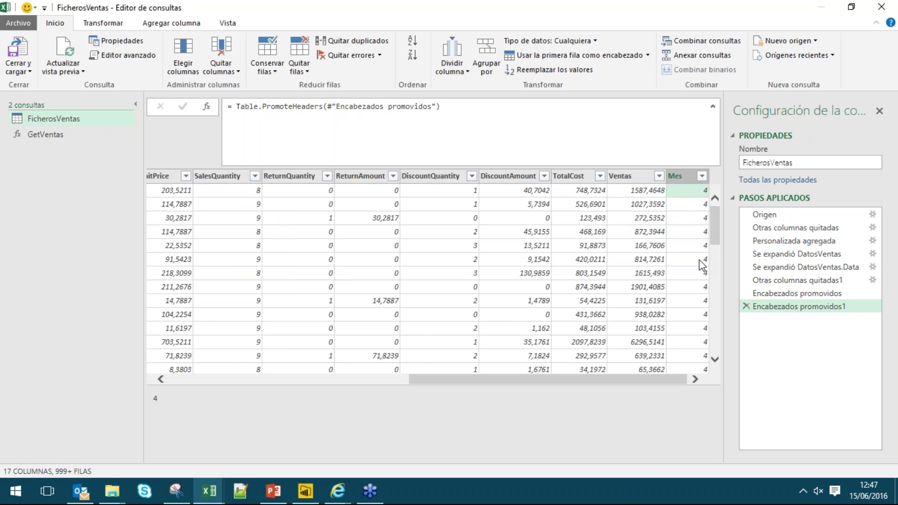
scroll(701, 264, down, 15)
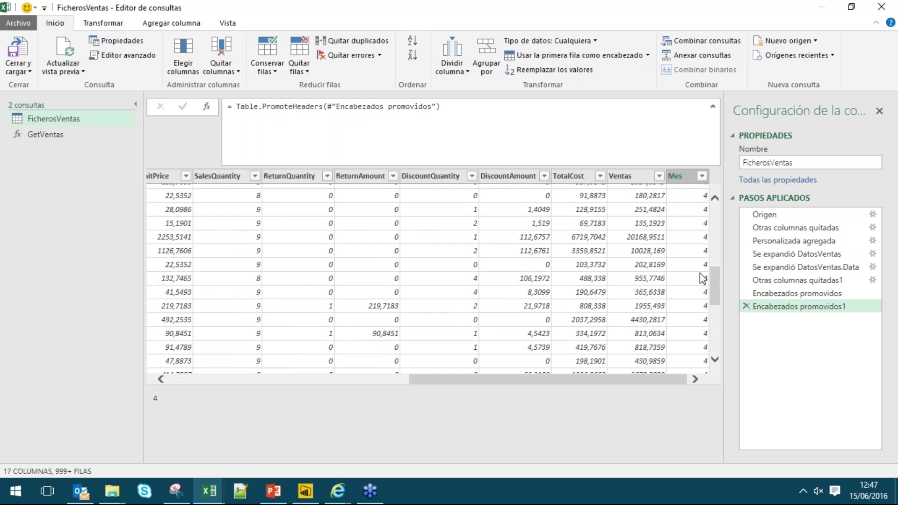
scroll(724, 414, down, 10)
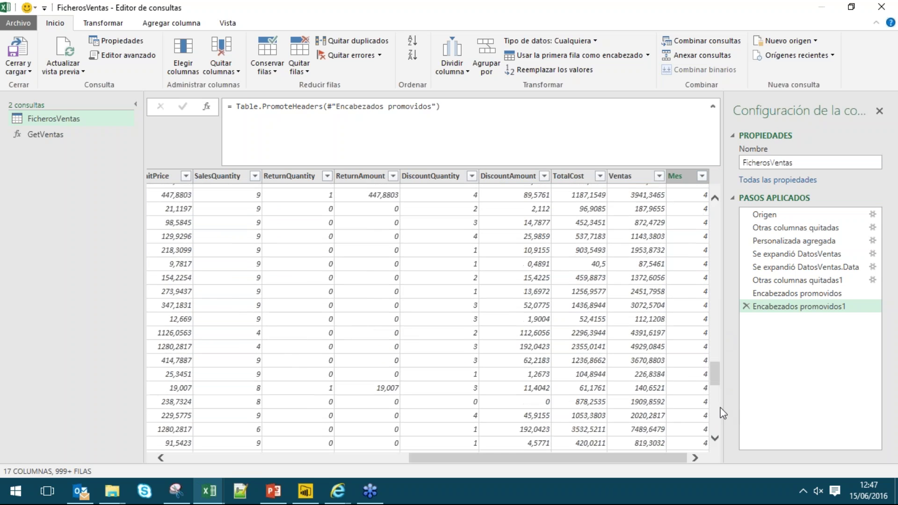
drag(714, 374, 711, 220)
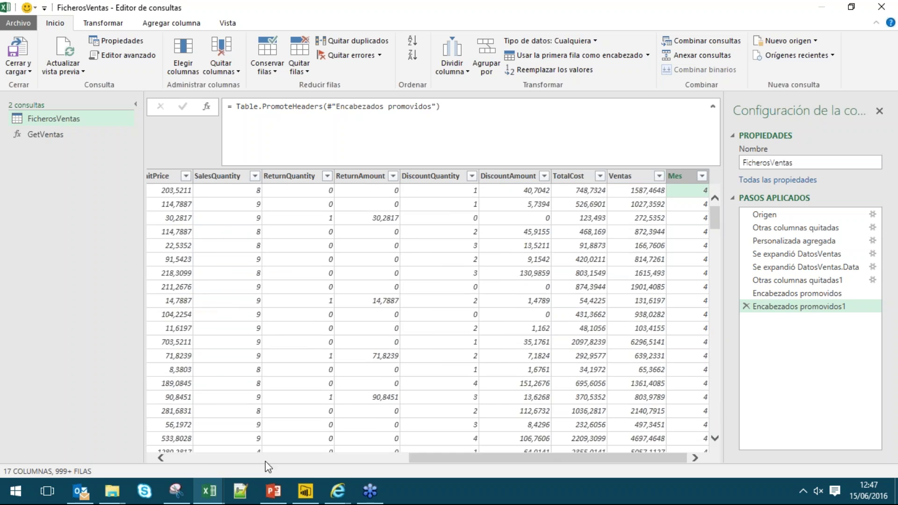
click(208, 458)
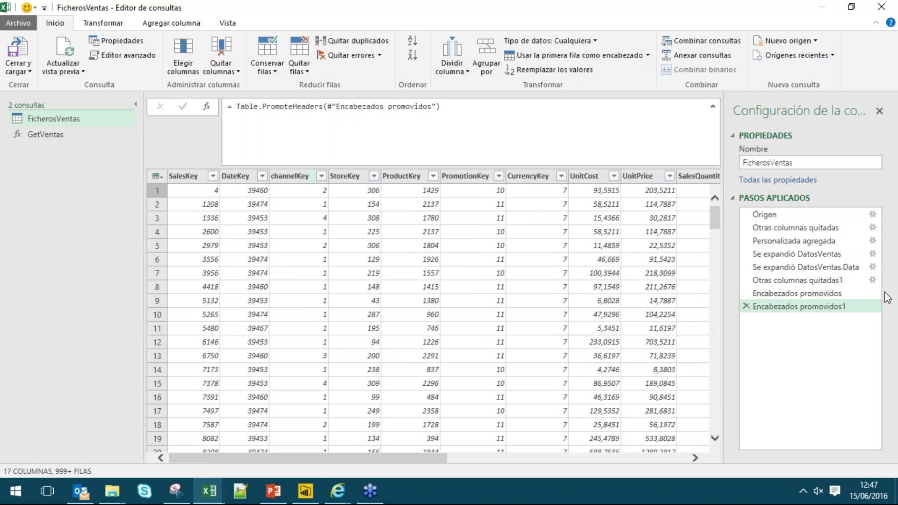
Step: Switch to File Explorer and copy DatosVentasMensuales_Marzo from the FicherosVentas folder into its parent Dentsu folder
click(111, 493)
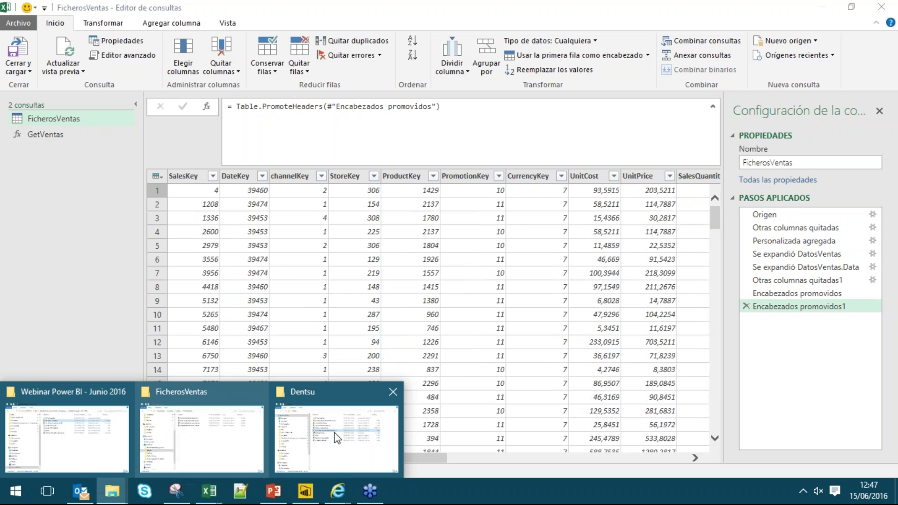
click(357, 436)
double_click(300, 127)
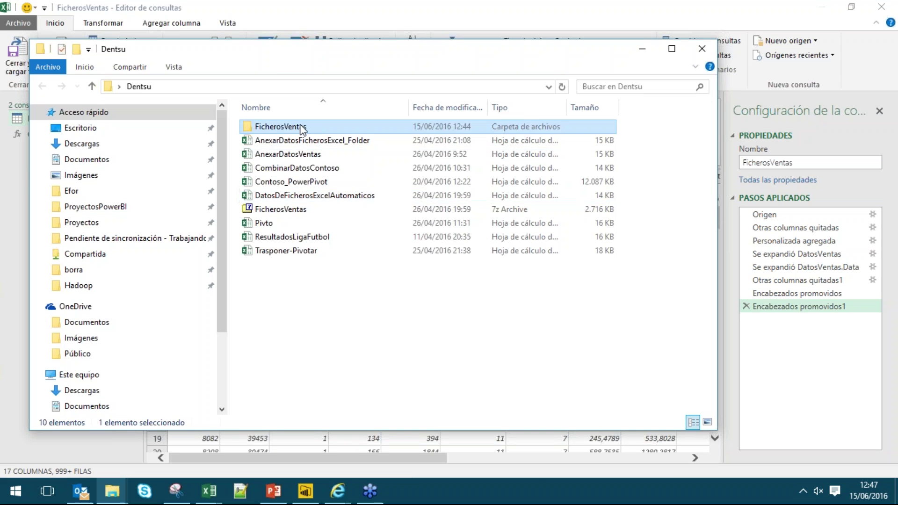
click(351, 169)
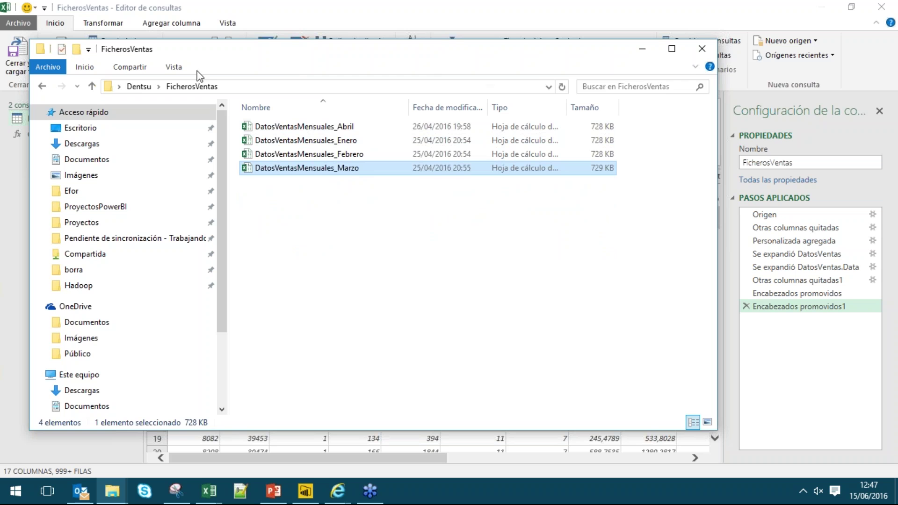
click(92, 87)
click(418, 368)
key(ctrl+v)
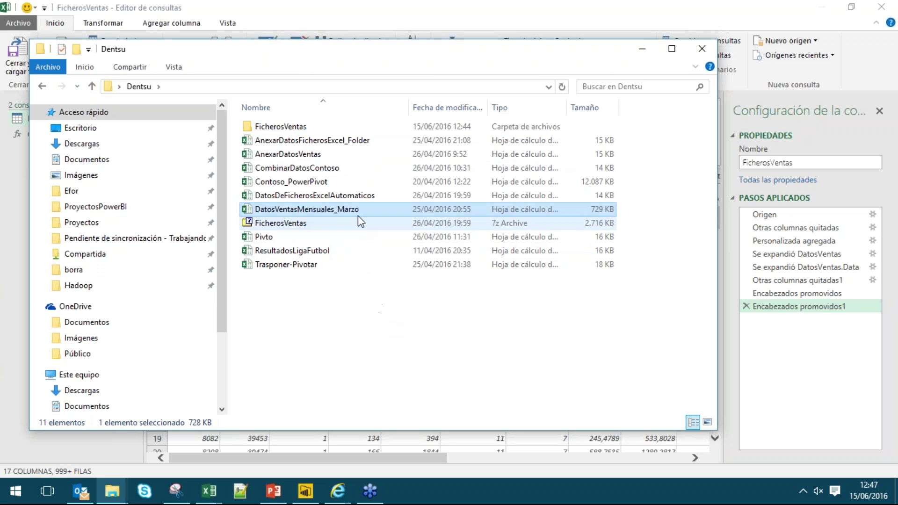
Step: Rename the copied workbook as DatosVentasMensuales_Junio and move it into the FicherosVentas folder
key(F2)
key(End)
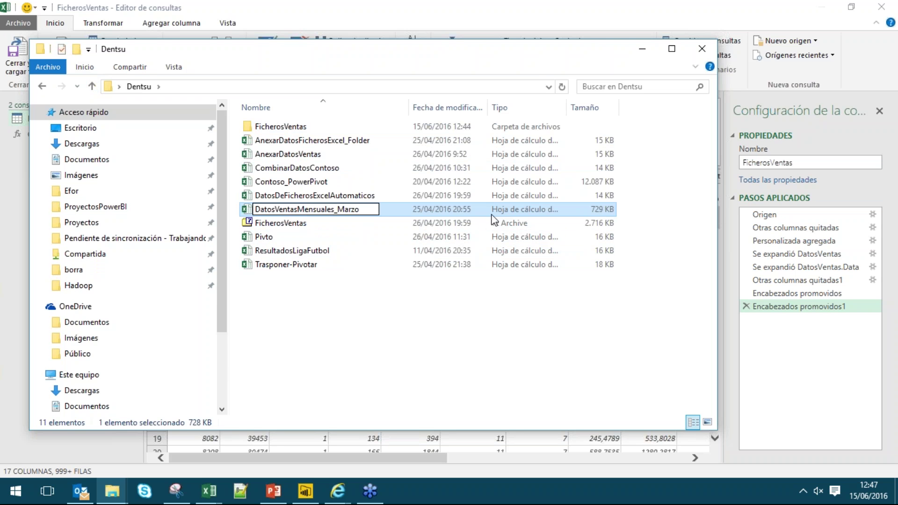
key(BackSpace)
key(BackSpace)
key(BackSpace)
key(BackSpace)
key(BackSpace)
text(Junio)
key(Return)
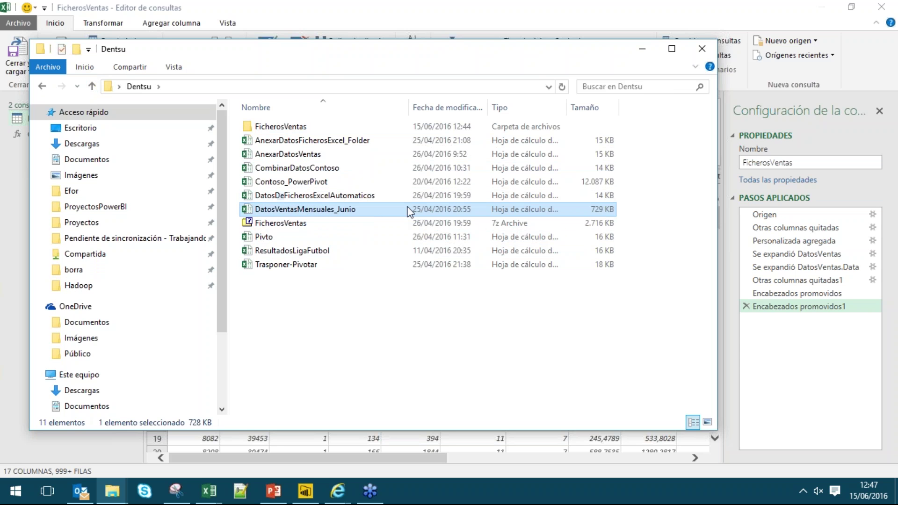
double_click(307, 123)
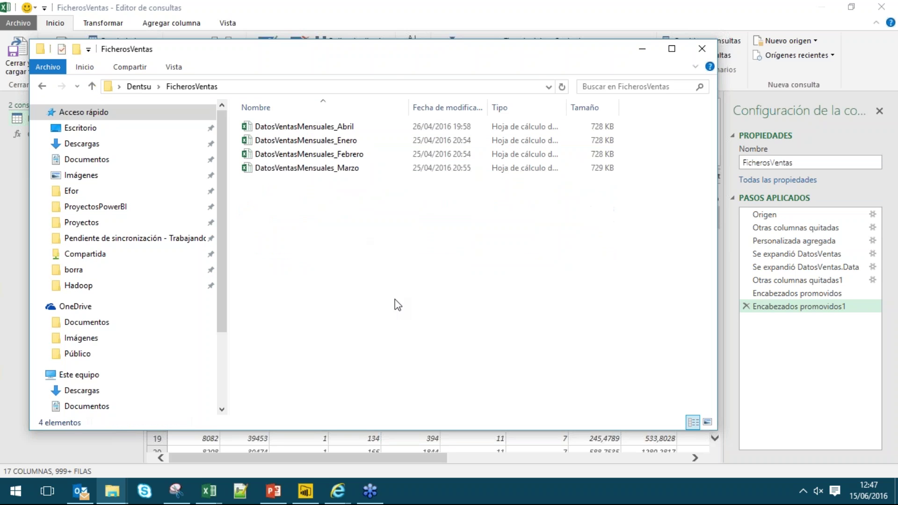
key(ctrl+v)
Step: Return to the query editor, refresh the FicherosVentas preview, and delete the Encabezados promovidos1 step
click(411, 6)
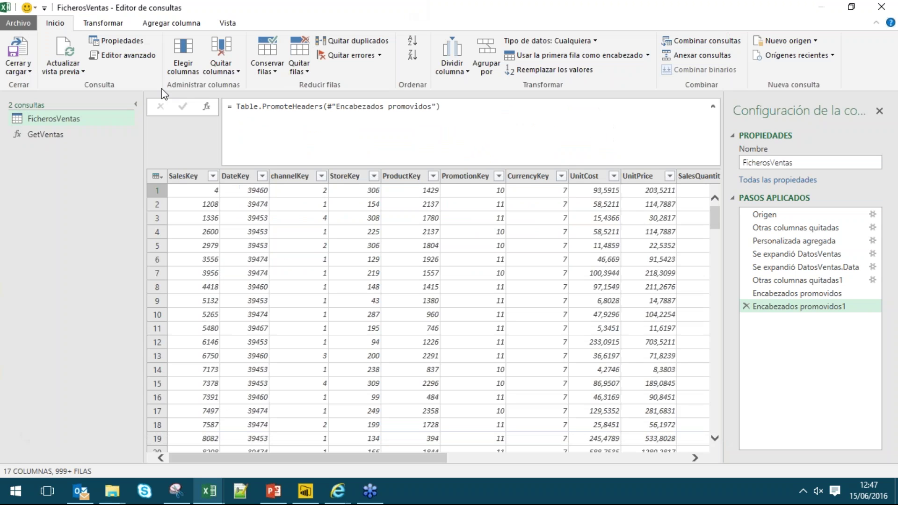
click(73, 61)
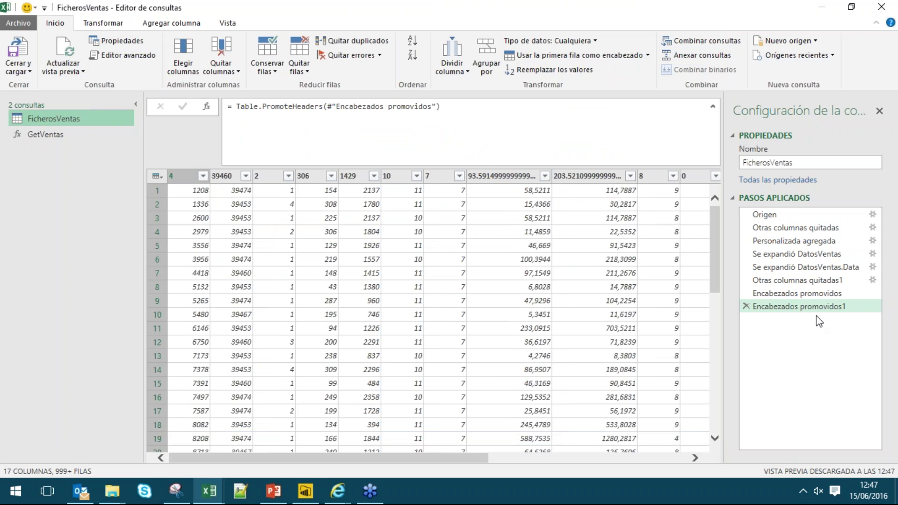
click(745, 306)
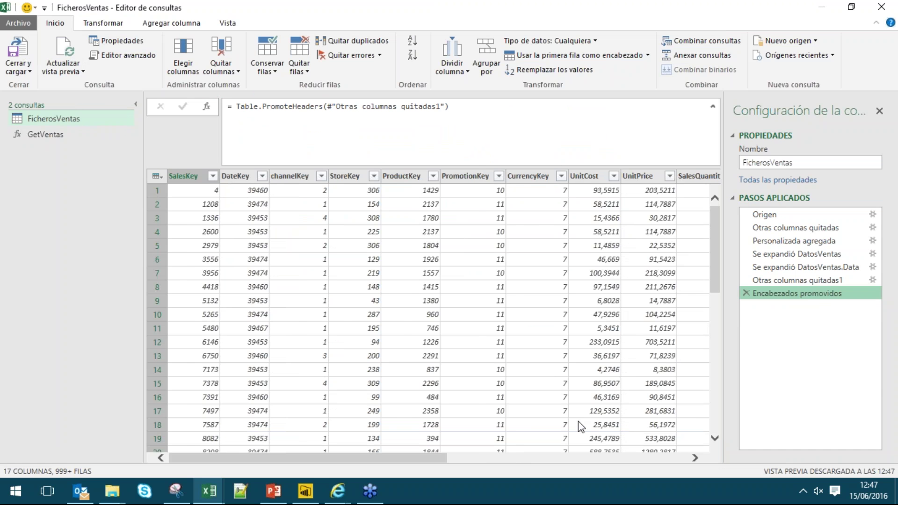
Step: Check the Mes column's values in FicherosVentas, with a brief look at the GetVentas function's code
drag(392, 457, 649, 463)
click(702, 176)
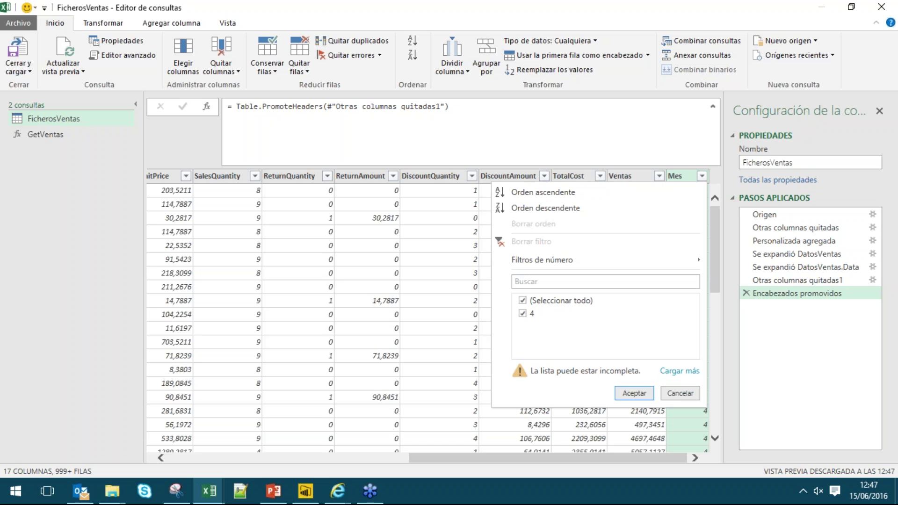
click(45, 134)
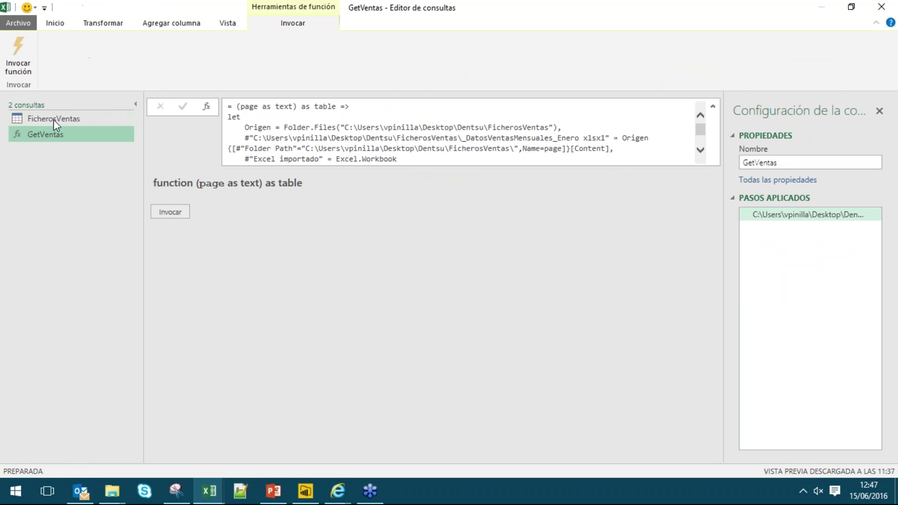
click(53, 119)
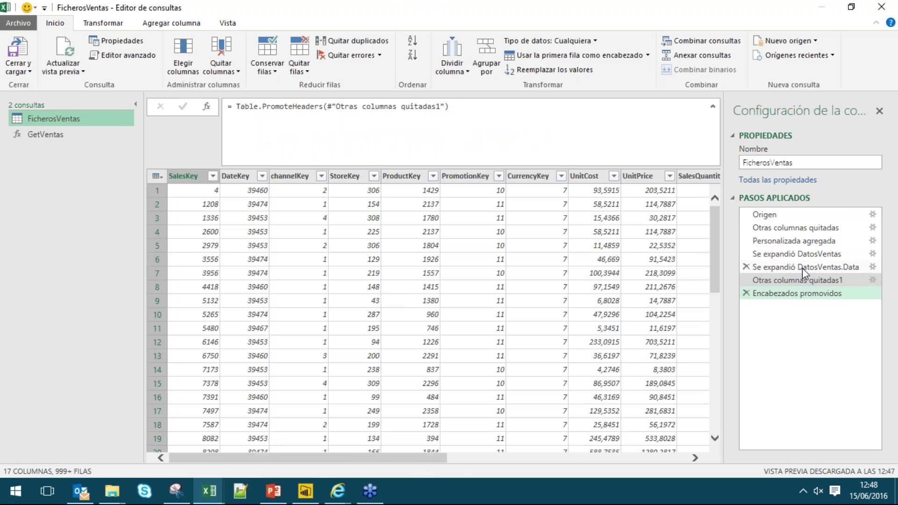
click(453, 458)
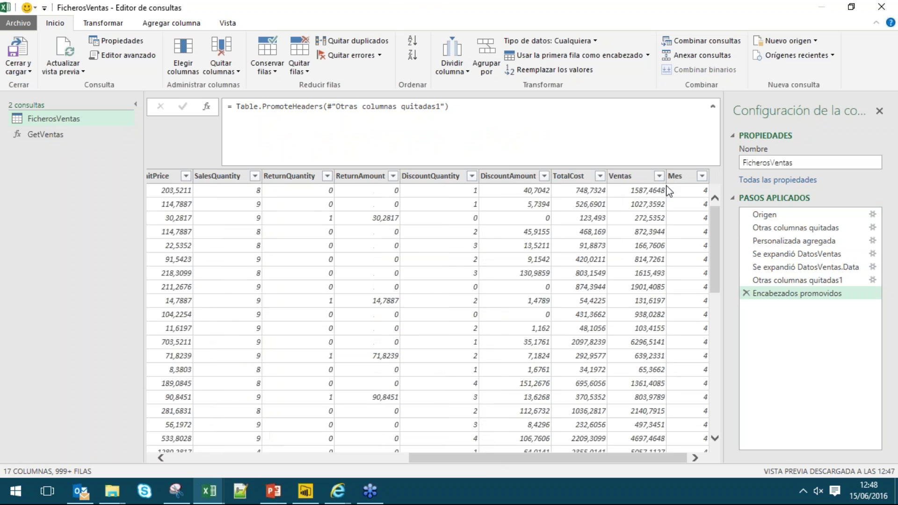
Step: Switch to File Explorer and copy DatosVentasMensuales_Junio from FicherosVentas into the Dentsu folder
click(113, 495)
click(336, 423)
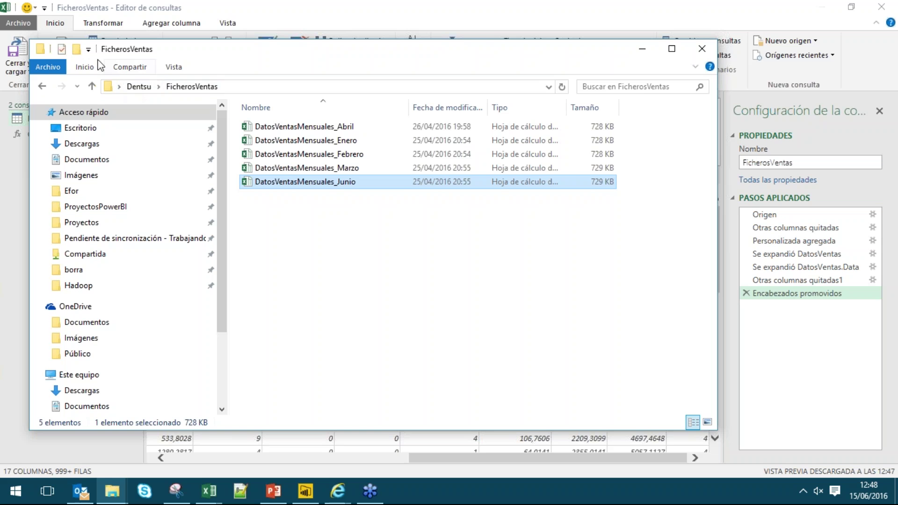
click(92, 87)
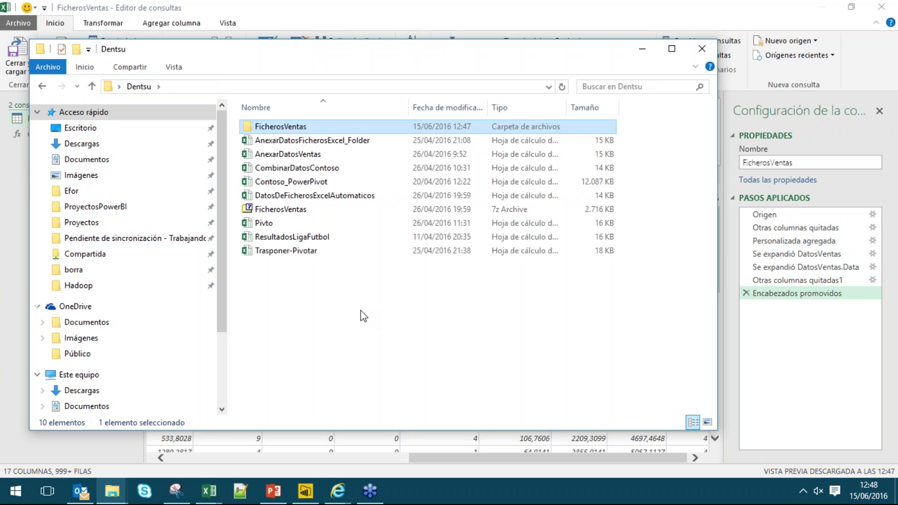
key(ctrl+v)
Step: Rename the file copied into the Dentsu folder as DatosVentasMensuales_Julio
key(F2)
key(End)
key(BackSpace)
key(BackSpace)
key(BackSpace)
text(lio)
key(Return)
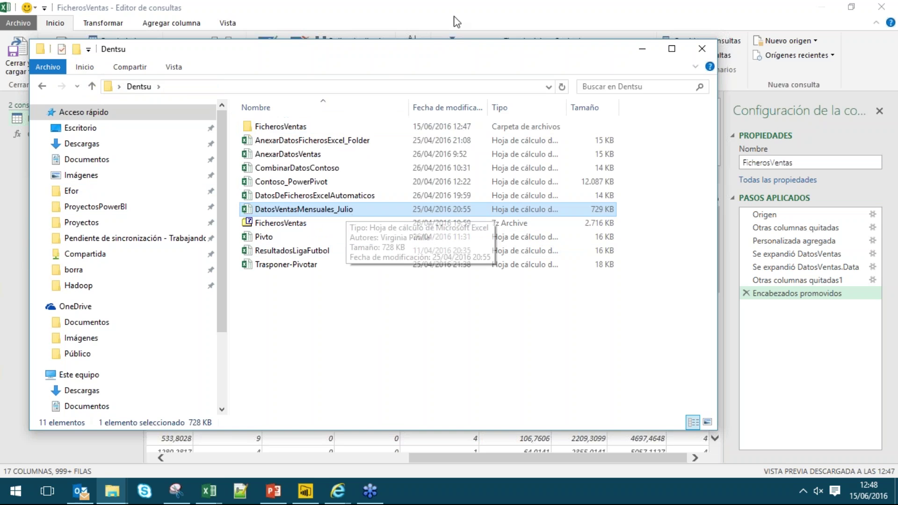
Step: Close the query editor and open the DatosVentasMensuales_Julio workbook from the Dentsu folder in Excel
click(434, 1)
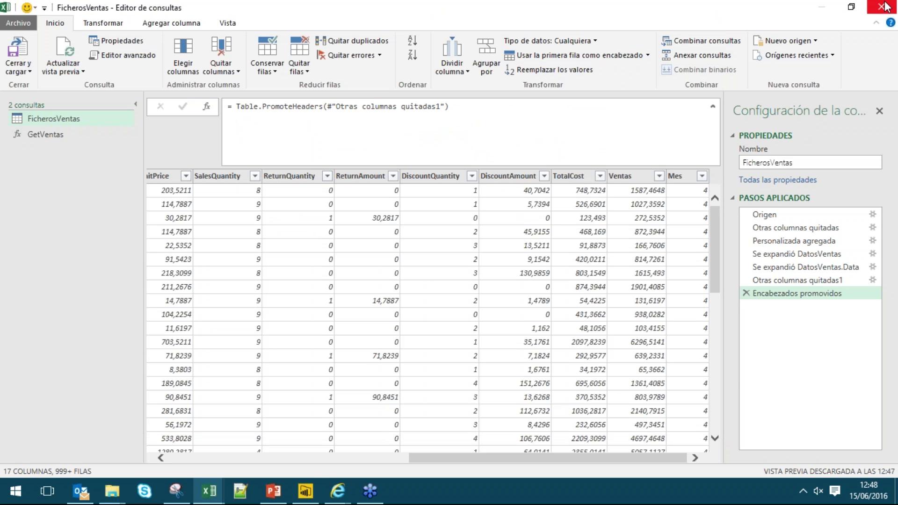
key(alt+F4)
click(498, 262)
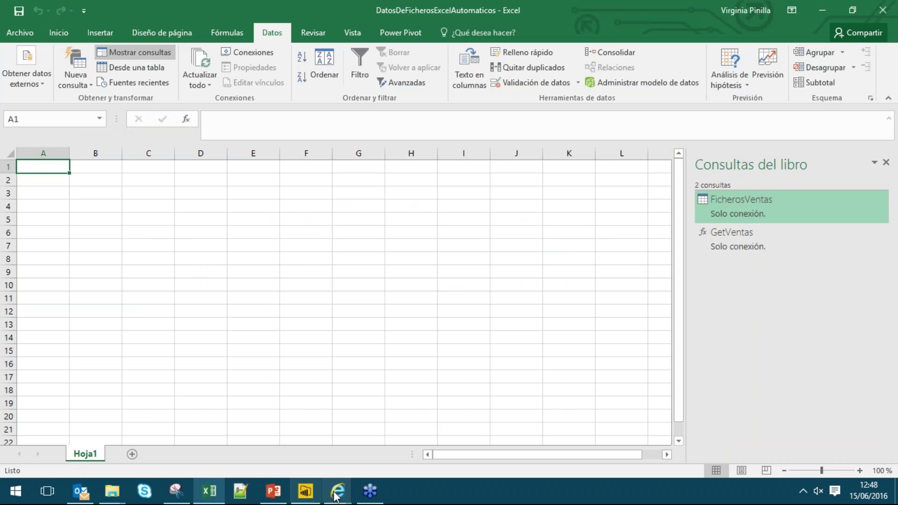
click(112, 491)
click(336, 442)
key(alt+Tab)
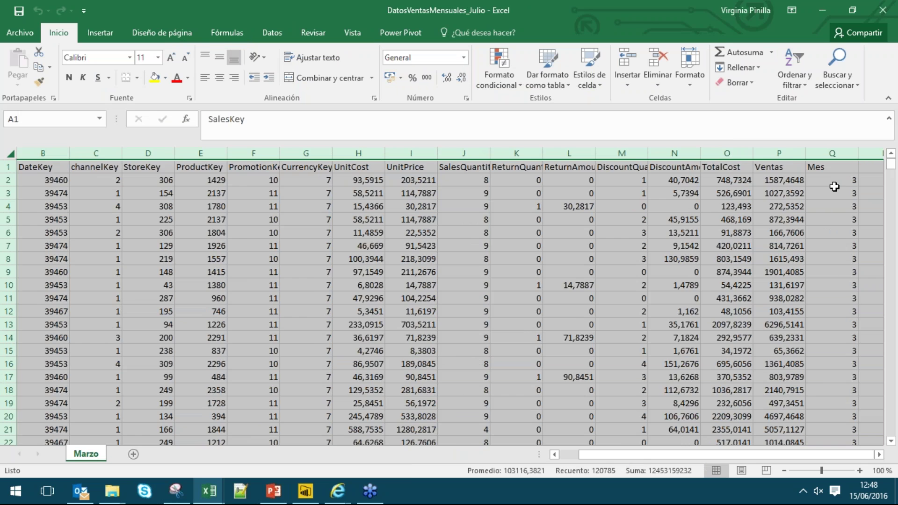
Step: Set the first Mes value in cell Q2 to 7 and fill it down the whole column
click(833, 182)
key(F2)
key(BackSpace)
text(7)
key(Return)
click(849, 181)
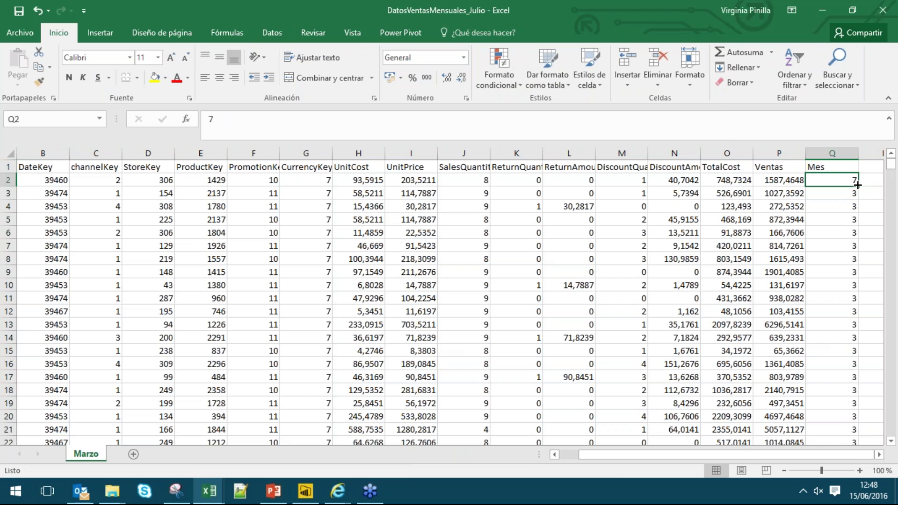
double_click(858, 186)
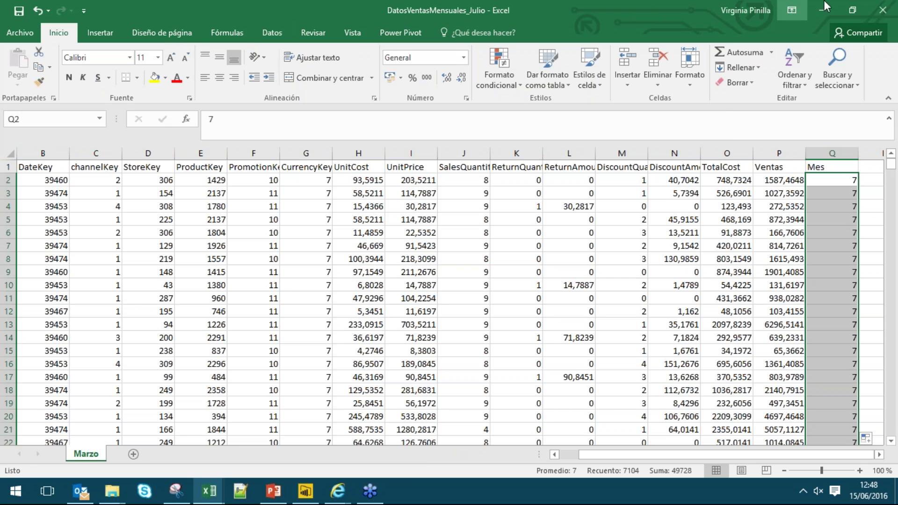
Step: Close the DatosVentasMensuales_Julio workbook and open the FicherosVentas query in the query editor
click(892, 7)
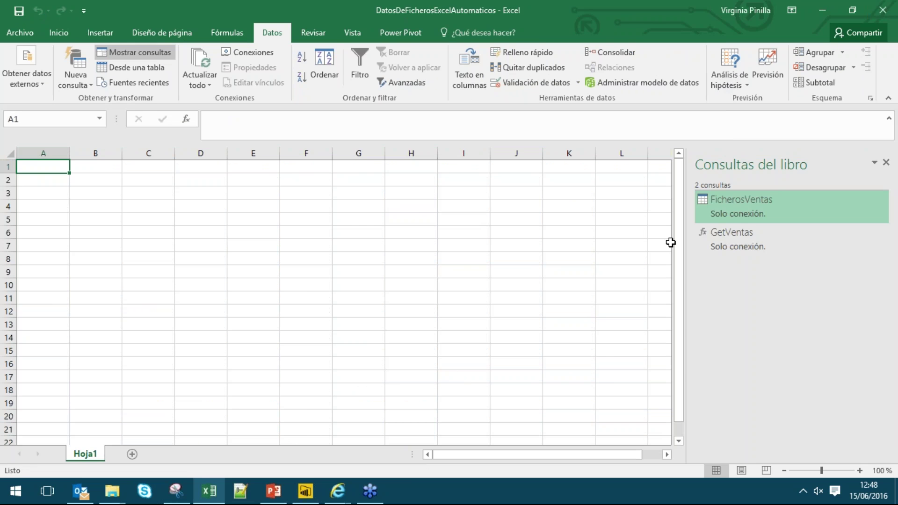
double_click(761, 220)
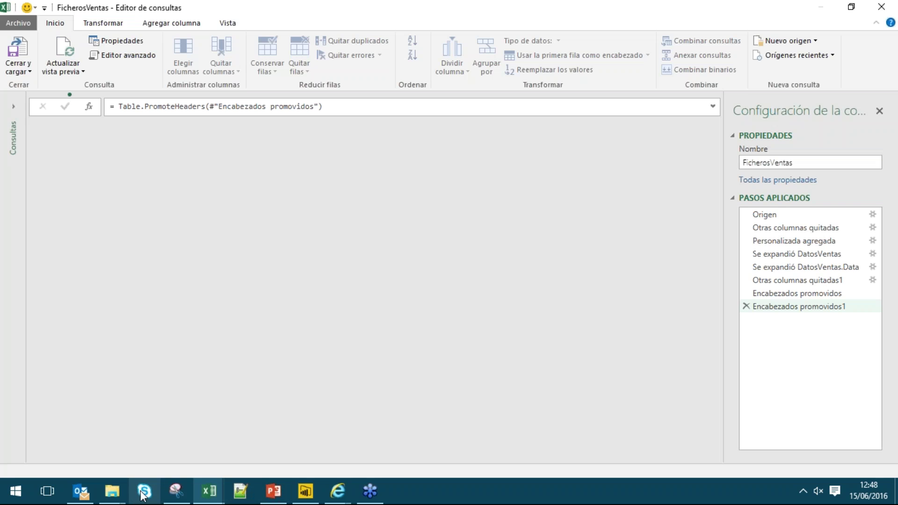
Step: Switch to File Explorer and move DatosVentasMensuales_Julio from the Dentsu folder into its FicherosVentas subfolder
mouse_move(109, 495)
click(230, 440)
click(420, 134)
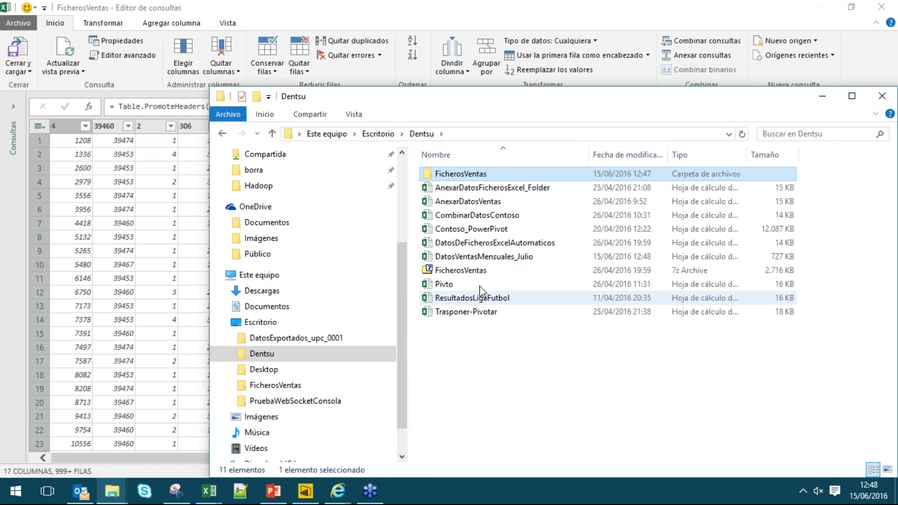
click(513, 260)
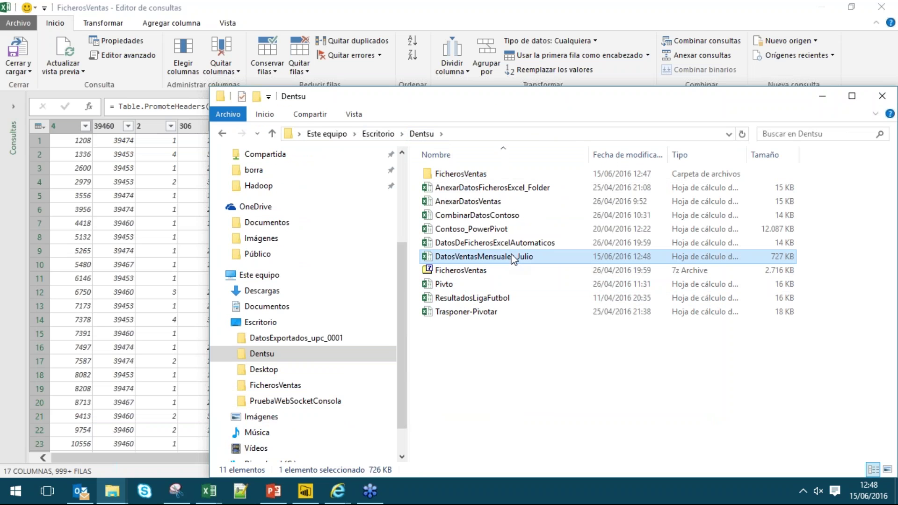
double_click(463, 173)
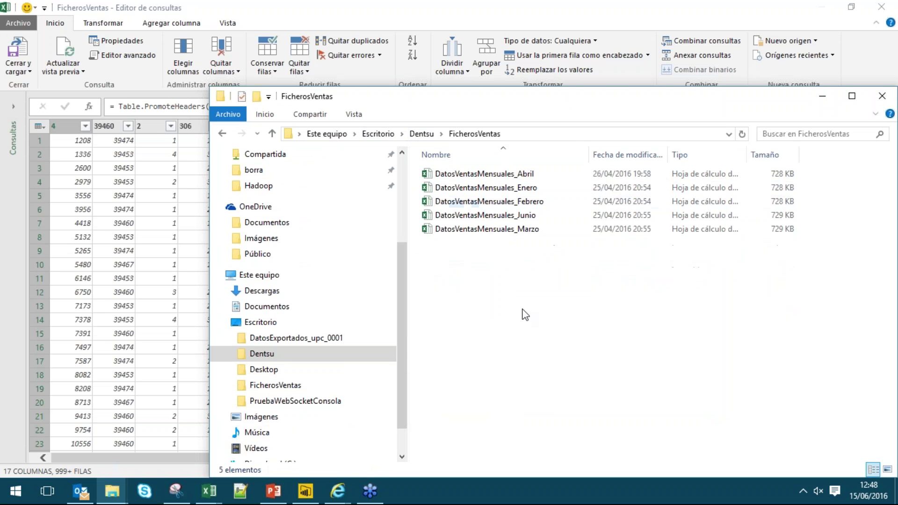
key(ctrl+v)
Step: Return to the query editor, refresh the FicherosVentas preview and delete the Encabezados promovidos1 step
click(490, 1)
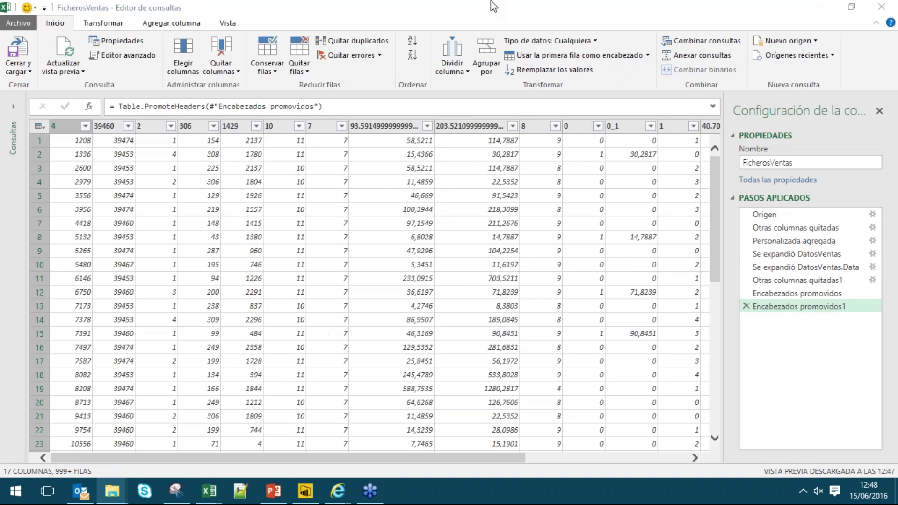
click(63, 54)
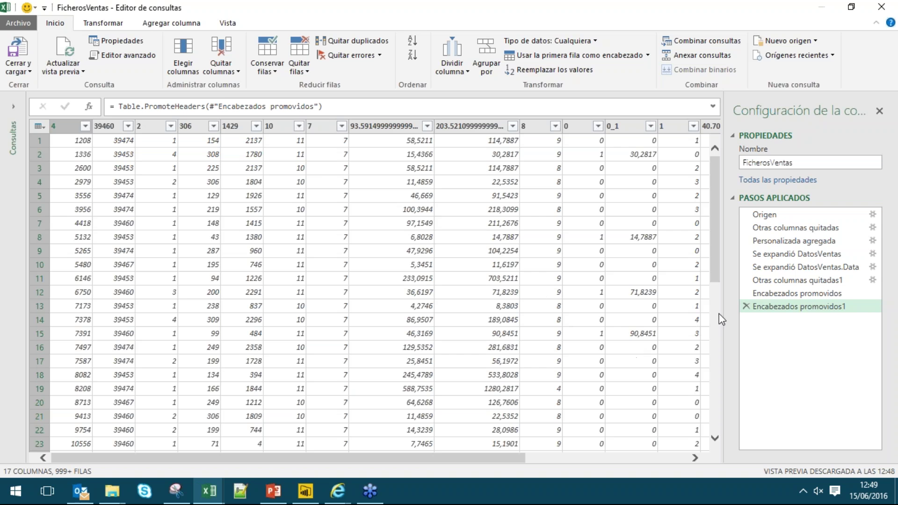
click(747, 307)
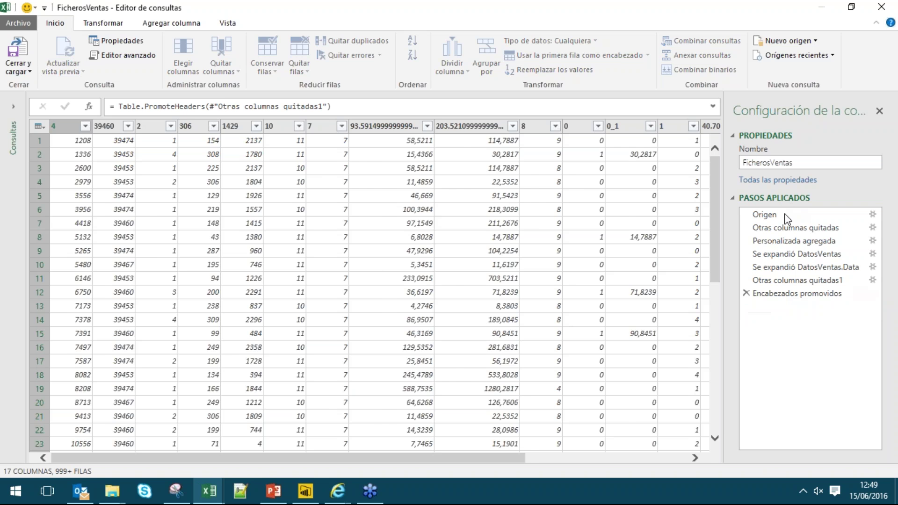
Step: Check the file list in the Origen step, and examine the Mes filter values in the Encabezados promovidos step
click(787, 217)
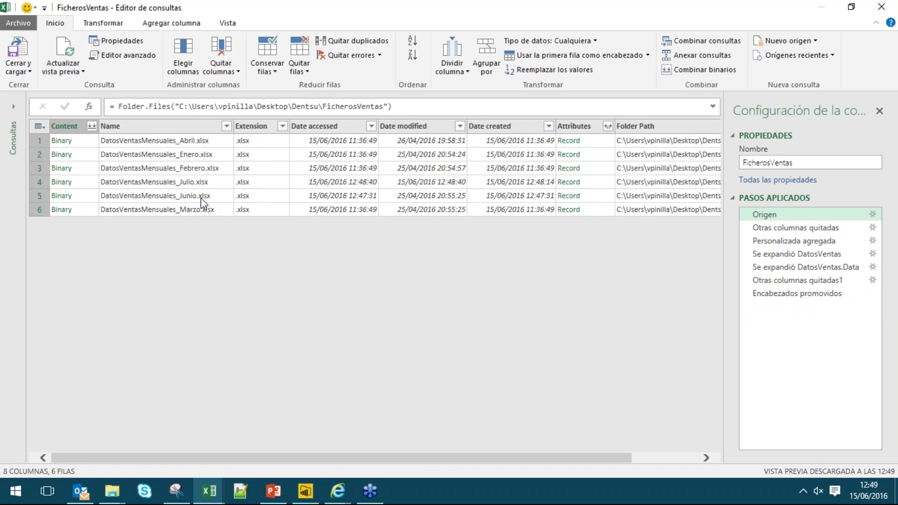
click(204, 186)
click(769, 293)
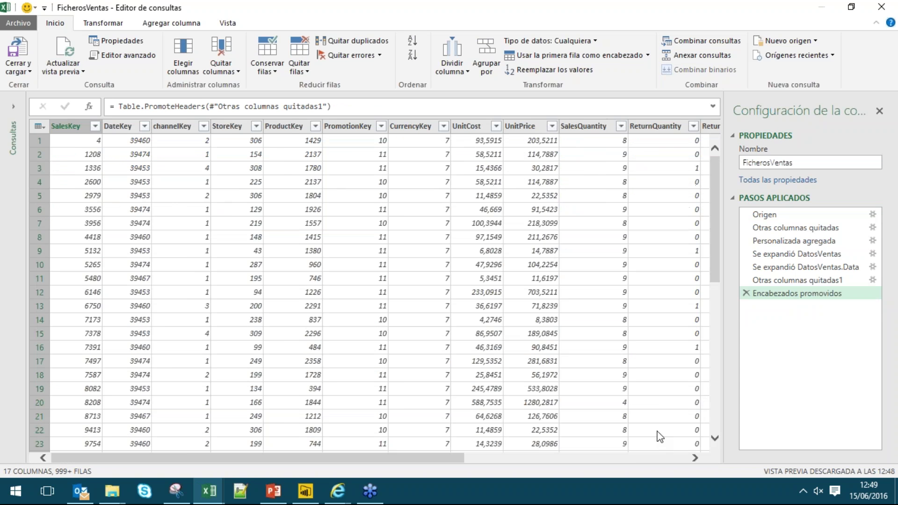
click(617, 453)
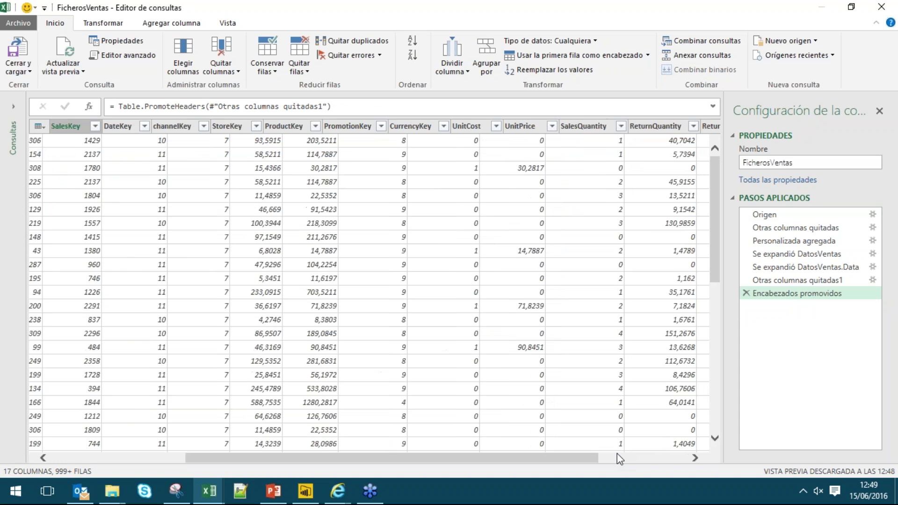
click(702, 126)
click(678, 318)
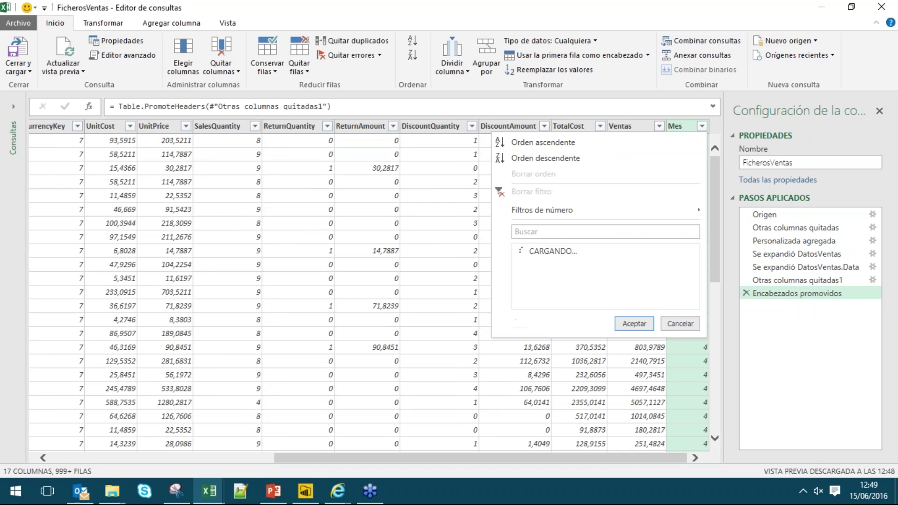
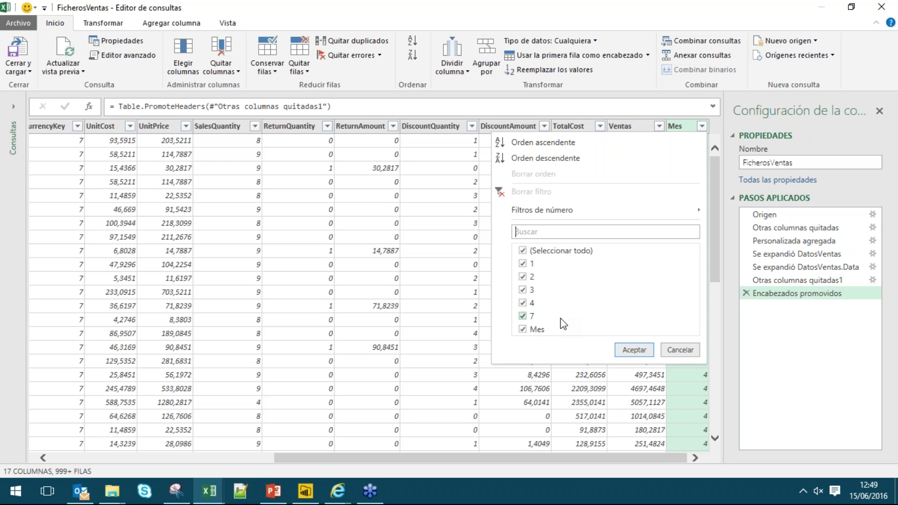
click(697, 353)
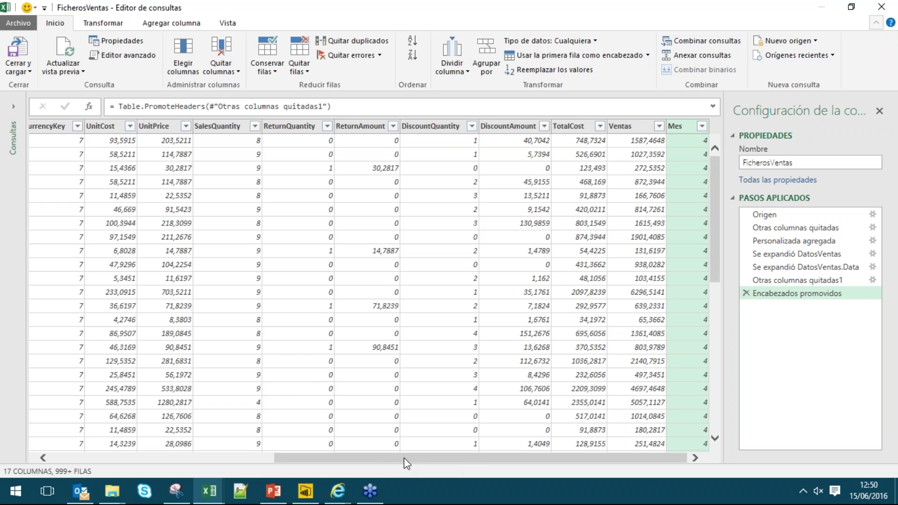
Step: Close the query editor discarding the changes, and close the DatosDeFicherosExcelAutomaticos workbook without saving
click(251, 459)
click(13, 107)
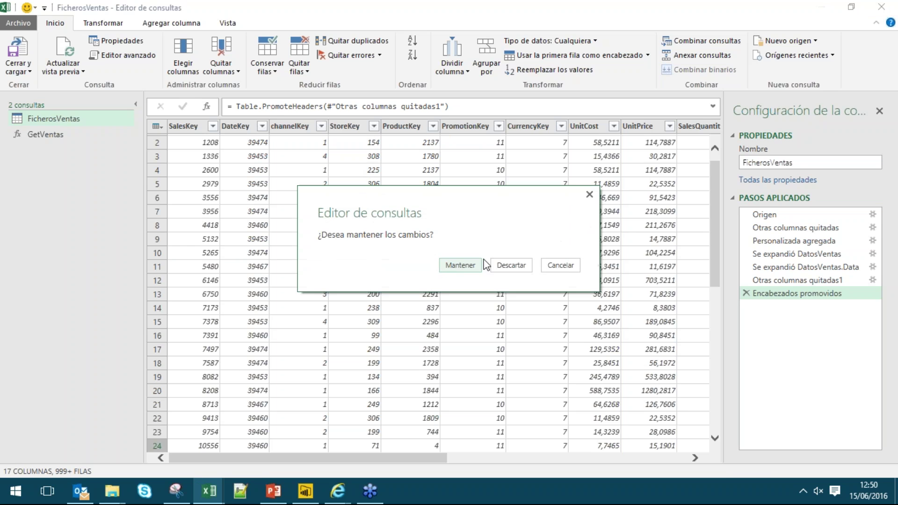
click(511, 264)
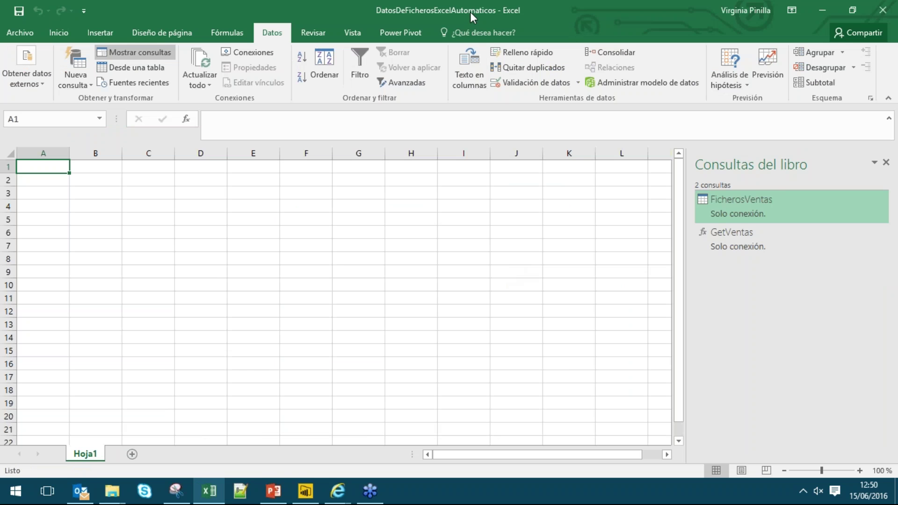
click(885, 11)
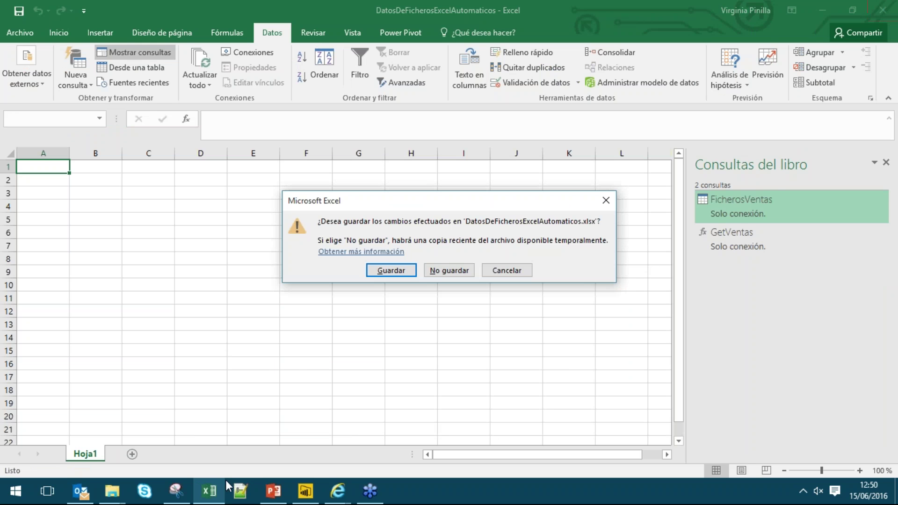
click(449, 271)
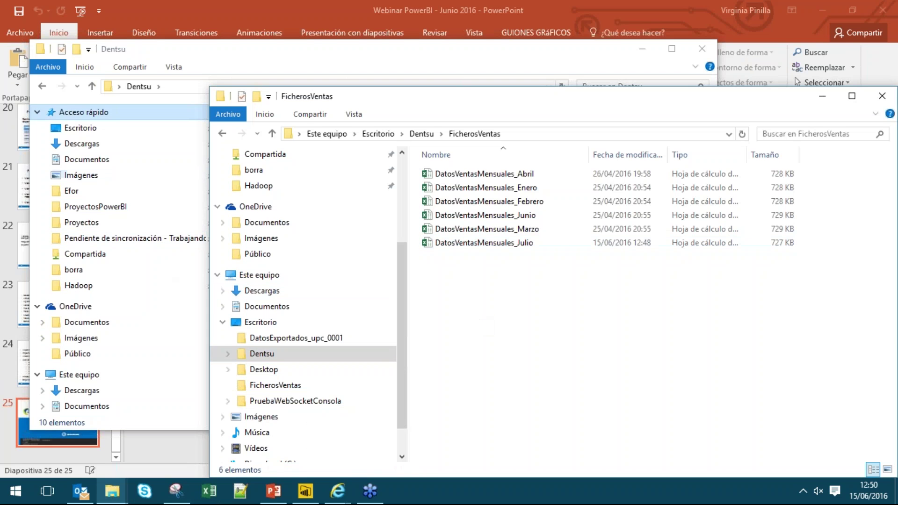
Step: Open the 05. Taller-Completo workbook from the Taller - MIPC folder inside 02 - Taller Power BI under Pendiente de sincronización - Trabajando, and maximize it
click(146, 56)
click(82, 223)
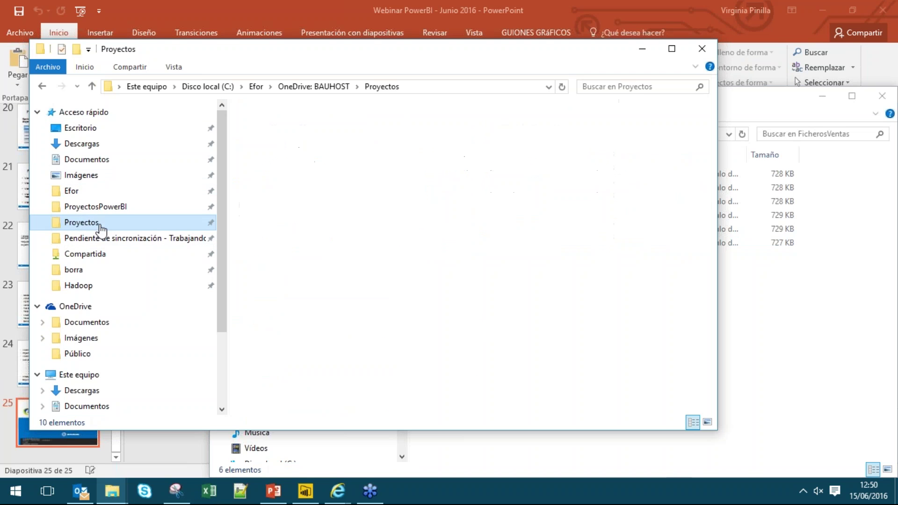
click(103, 238)
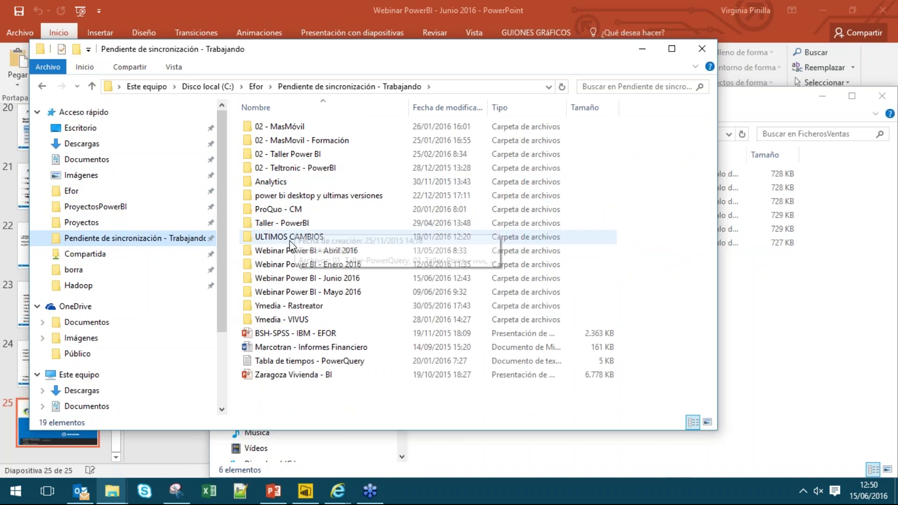
click(299, 157)
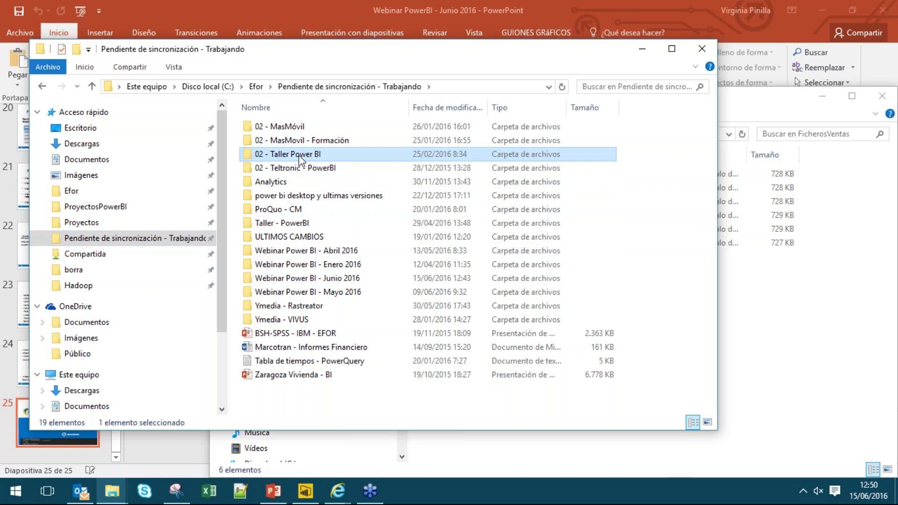
double_click(300, 157)
click(300, 156)
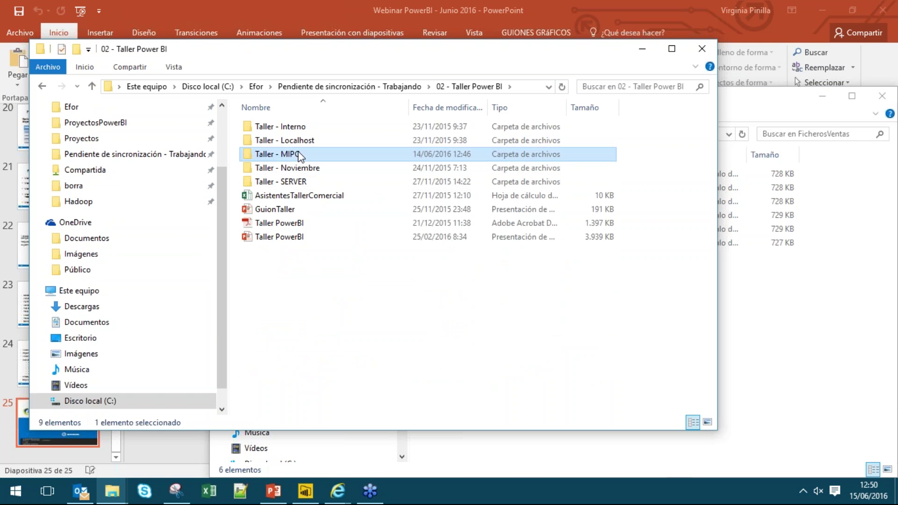
double_click(300, 156)
click(302, 185)
key(Return)
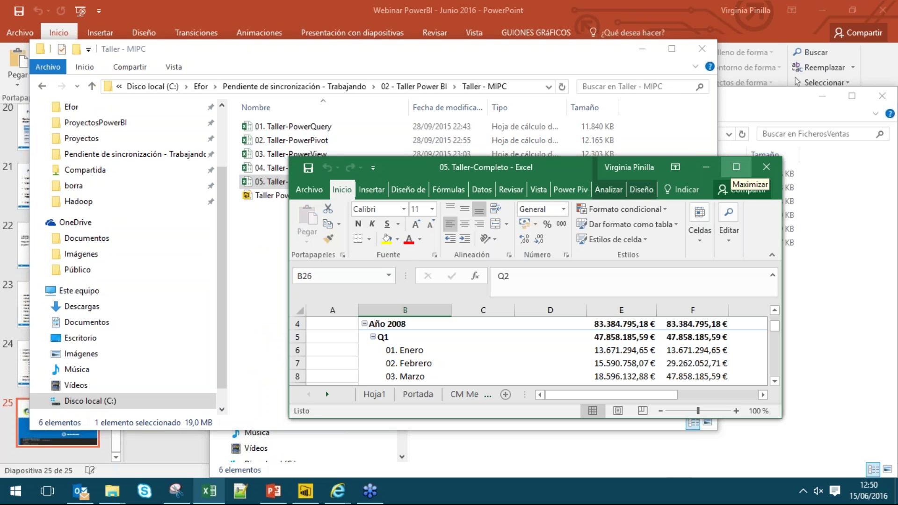
click(736, 167)
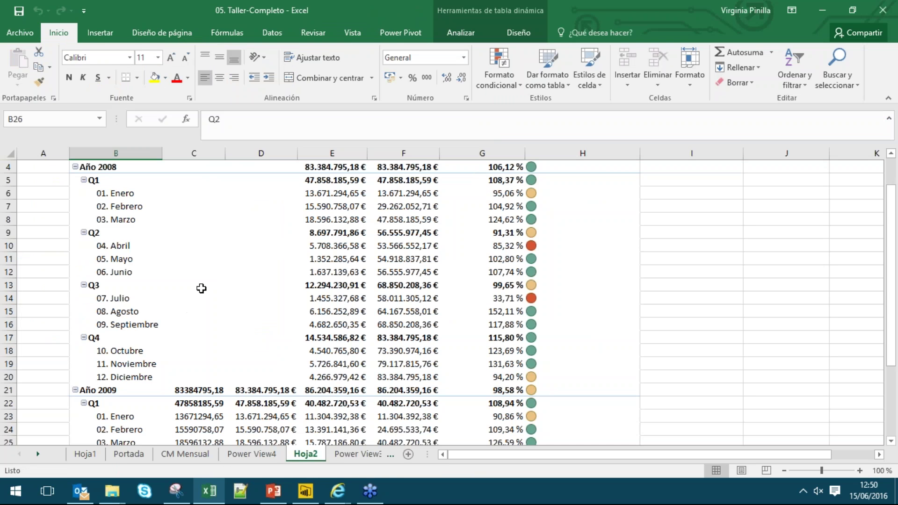
Step: Insert a new Power View sheet from the CM Mensual sheet and enlarge its field list to show every table
click(181, 455)
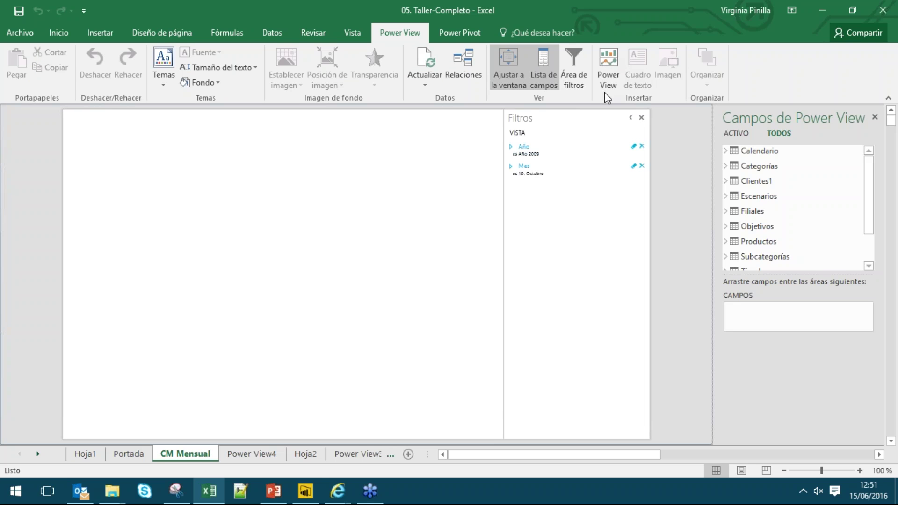
click(620, 62)
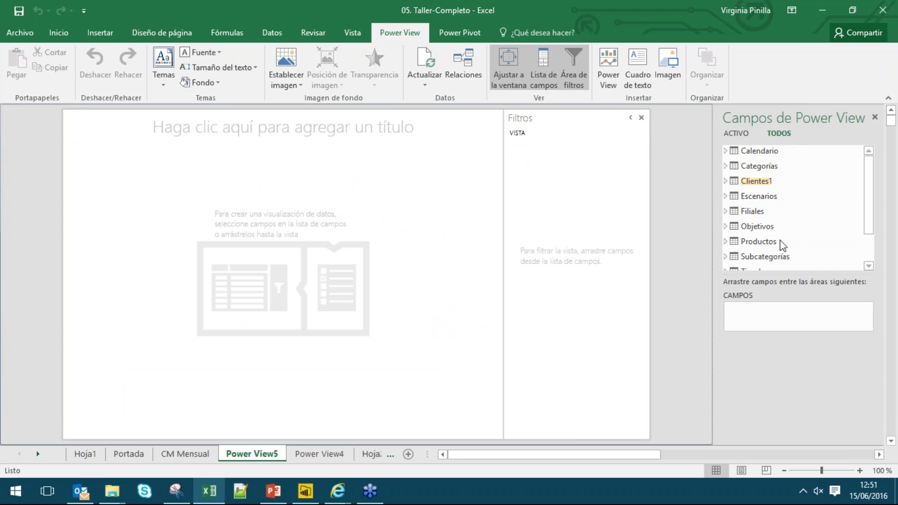
drag(776, 276, 782, 319)
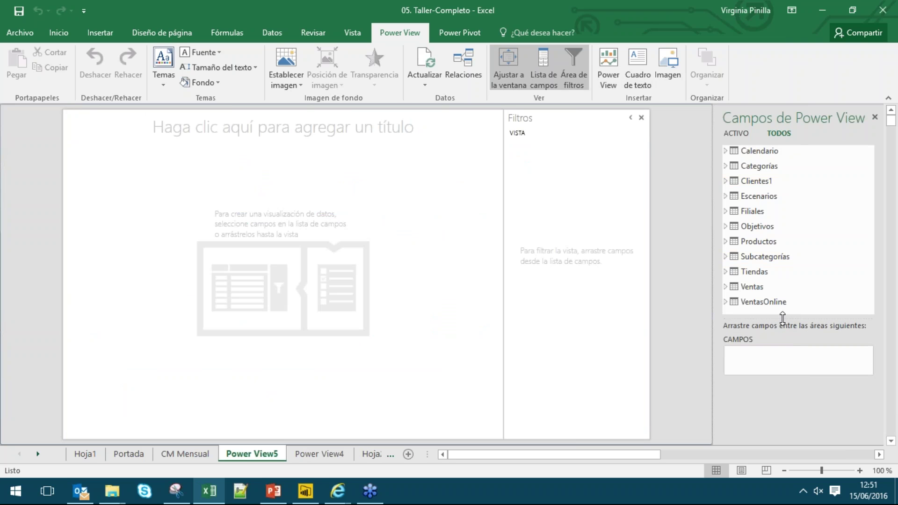
Step: Create a Power View table with the Grupo and Ventas Filial fields from the Filiales table
click(724, 211)
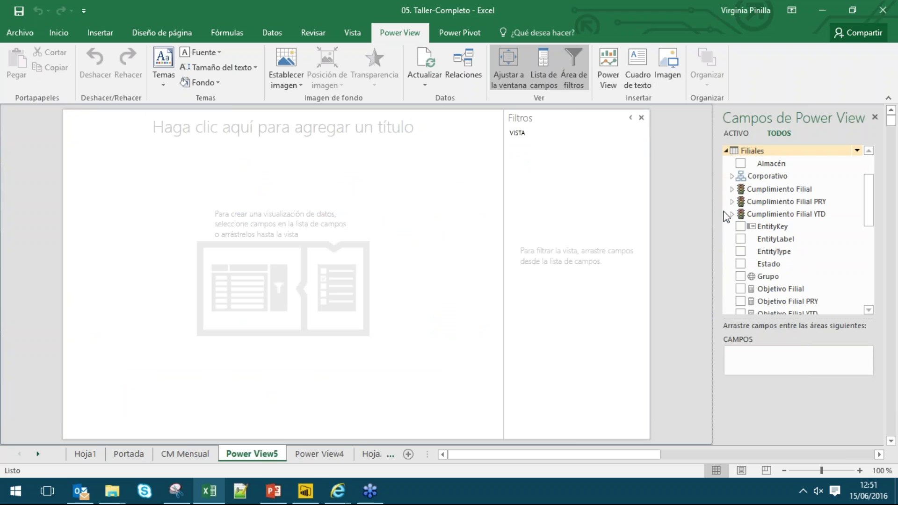
click(740, 276)
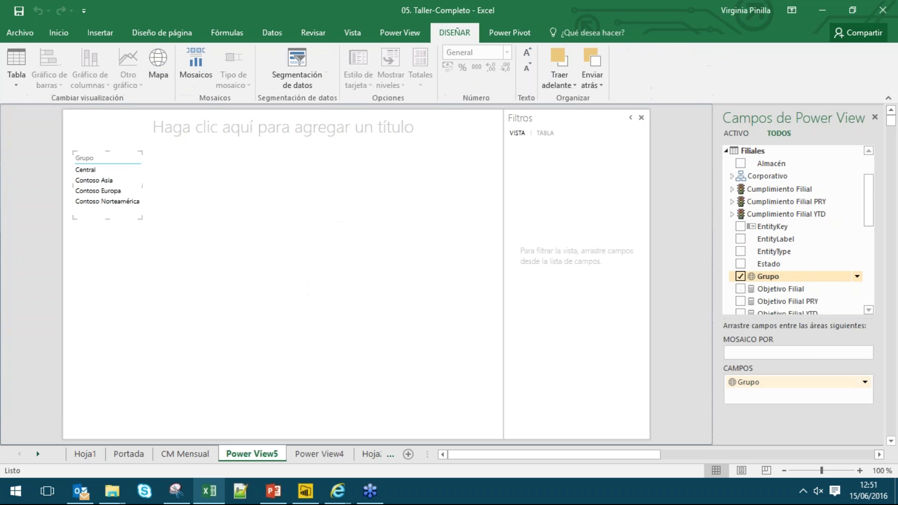
scroll(804, 268, down, 3)
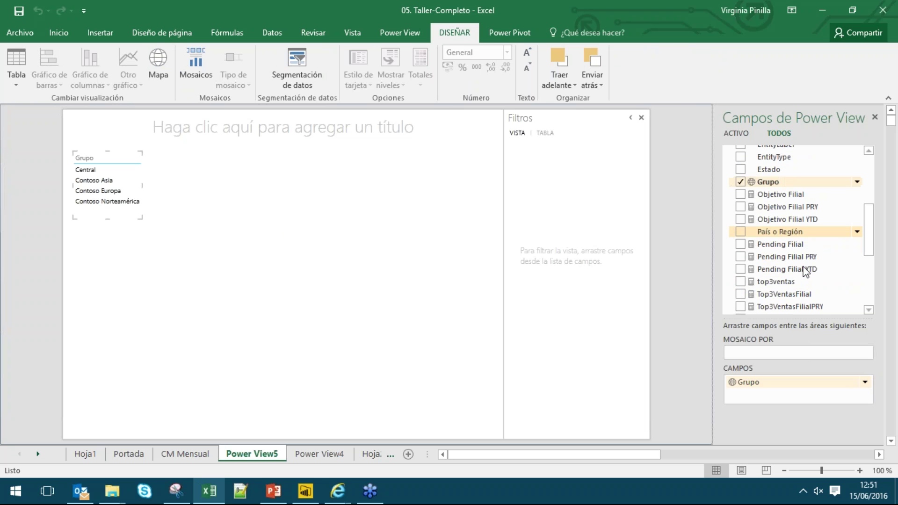
scroll(774, 284, down, 2)
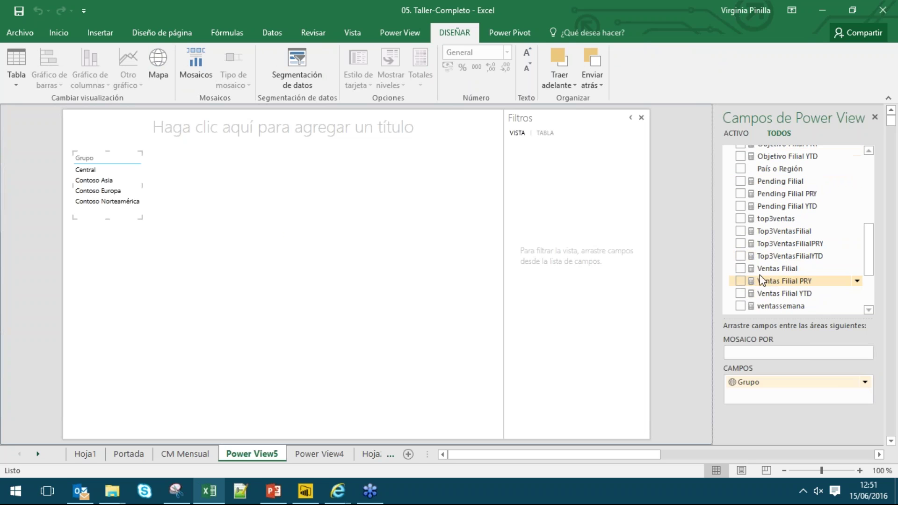
click(741, 269)
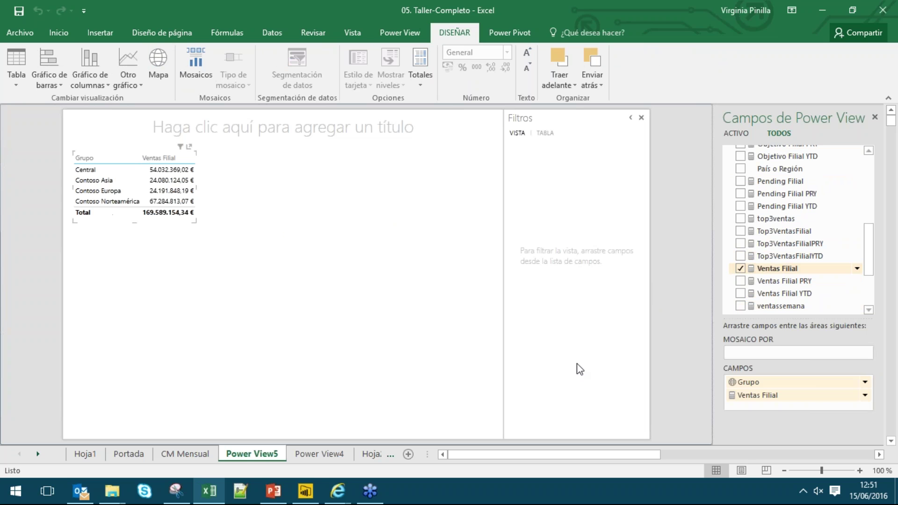
Step: Convert the Grupo and Ventas Filial table into a clustered column chart and enlarge it to show all four group labels
scroll(837, 199, up, 4)
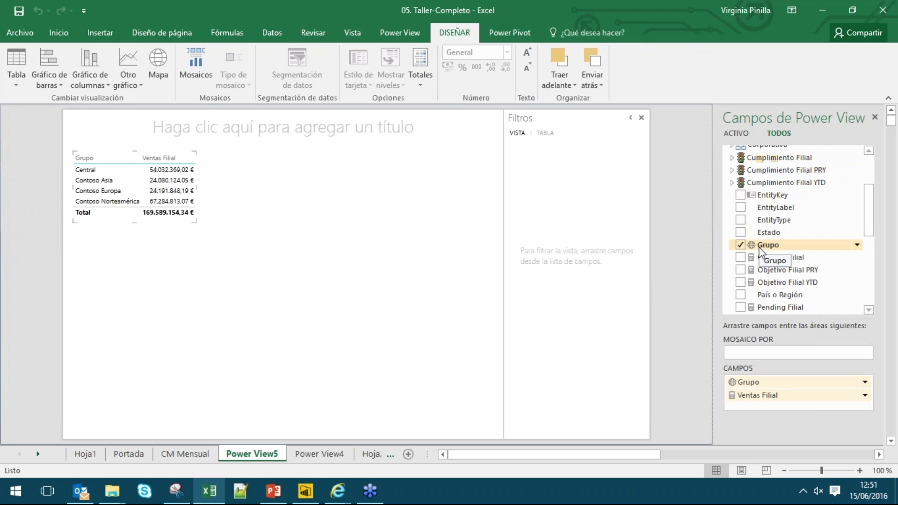
scroll(760, 266, down, 3)
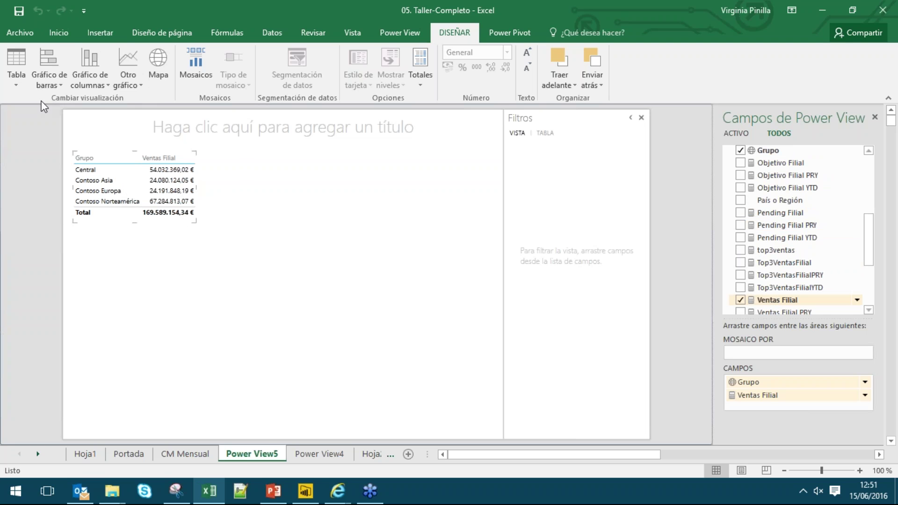
click(128, 84)
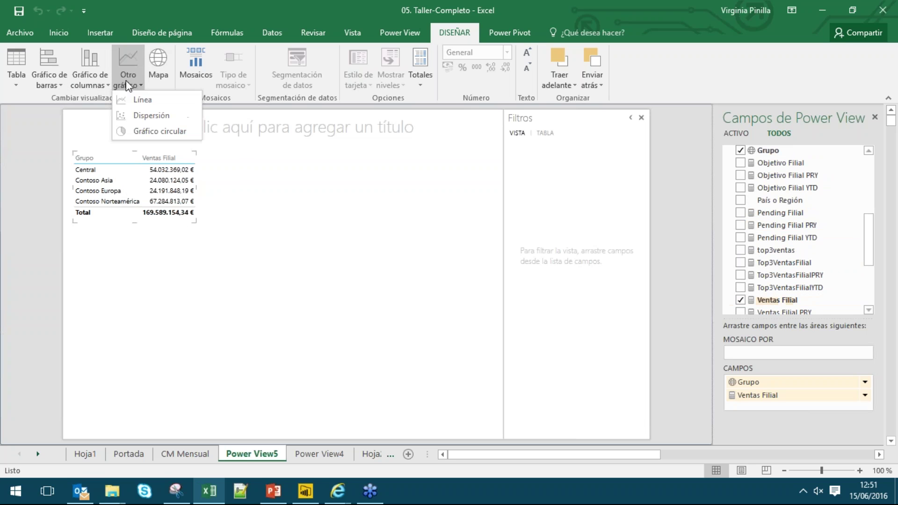
click(89, 80)
click(108, 134)
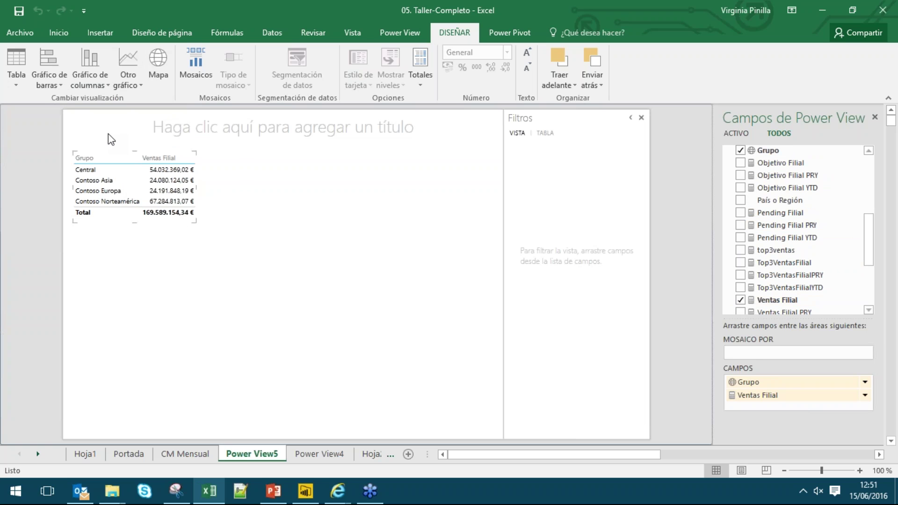
drag(195, 221, 293, 275)
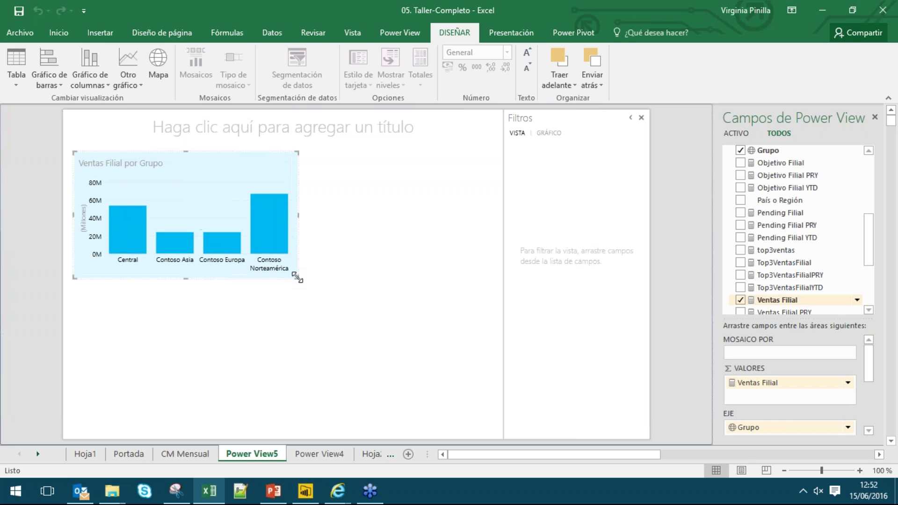
mouse_move(279, 214)
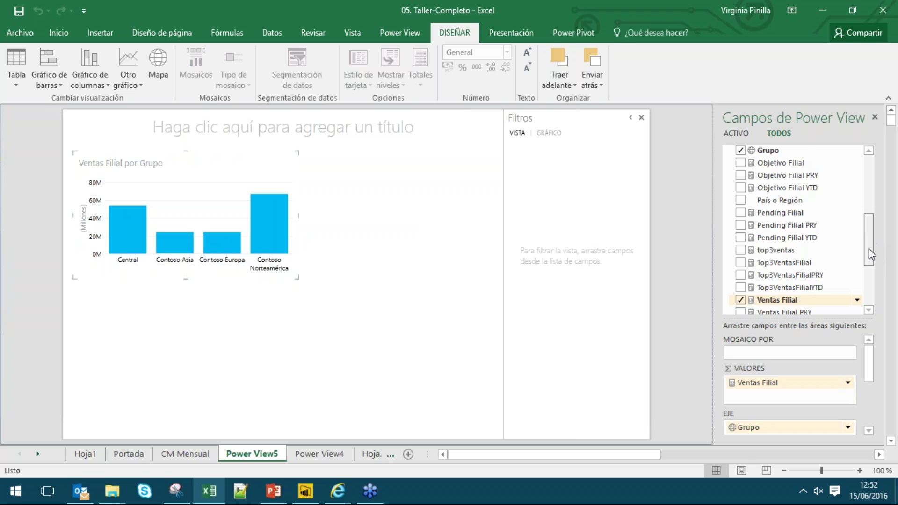
Step: Add Ventas Filial PRY to the column chart's values ahead of Ventas Filial, and widen the chart to fit the legend
drag(872, 248, 870, 266)
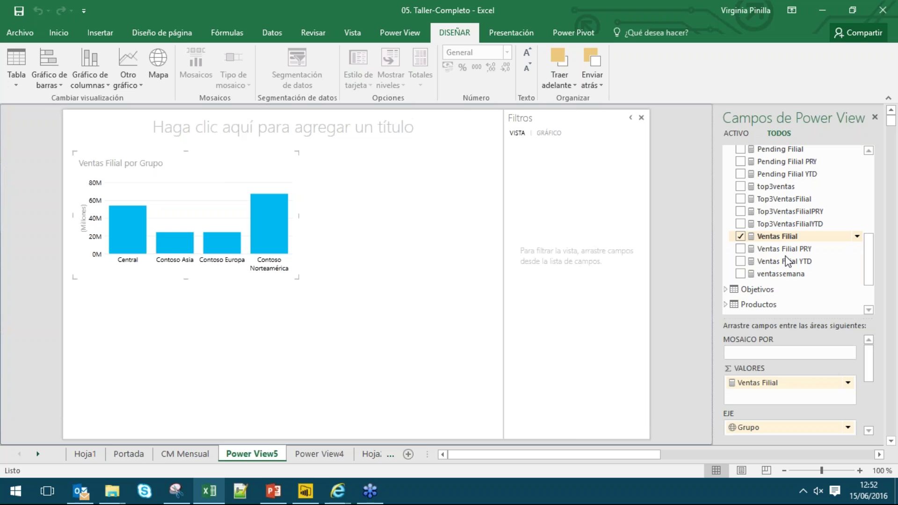
drag(788, 247, 800, 381)
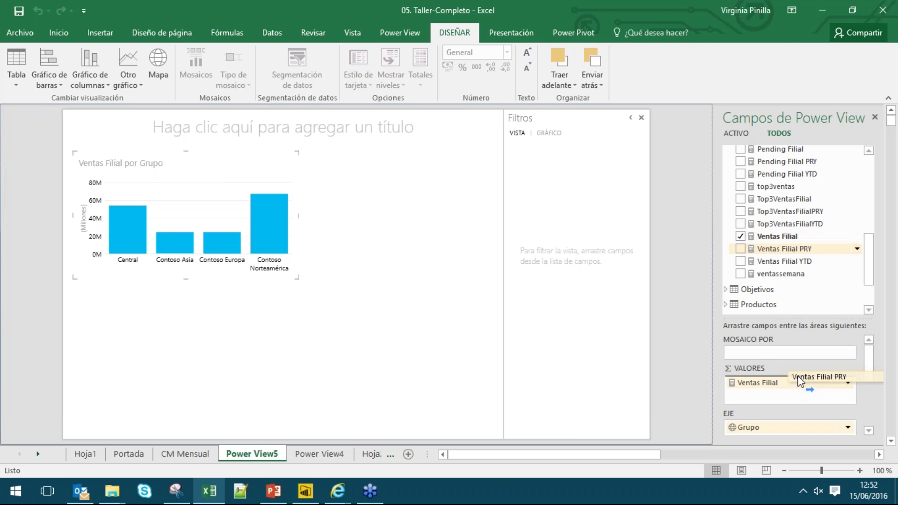
drag(800, 381, 800, 382)
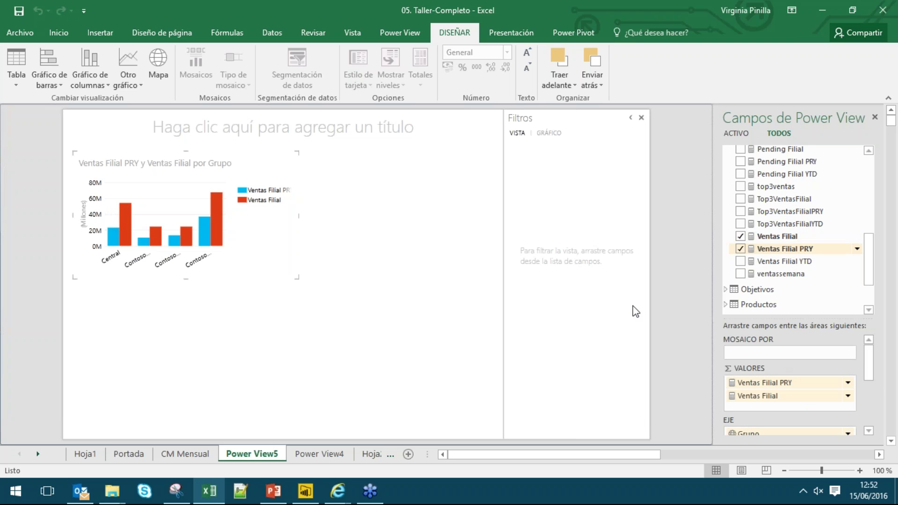
drag(296, 277, 339, 273)
mouse_move(122, 233)
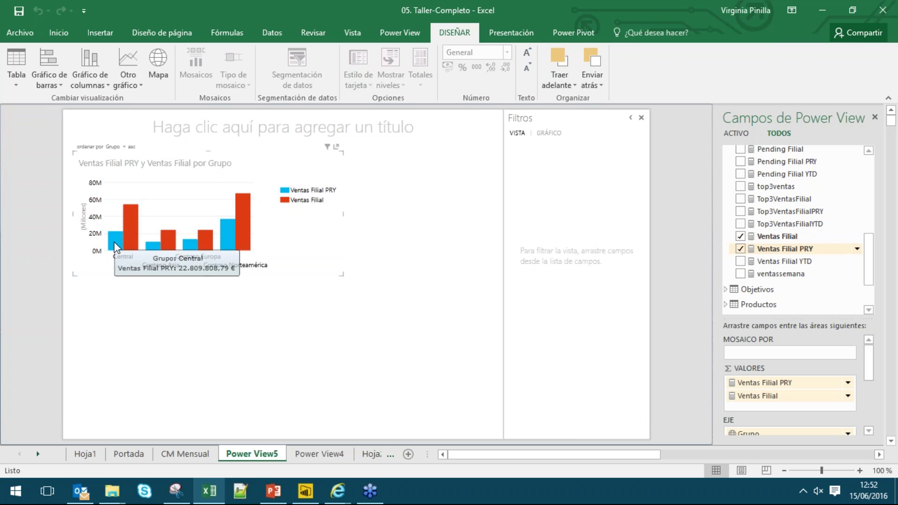
mouse_move(137, 218)
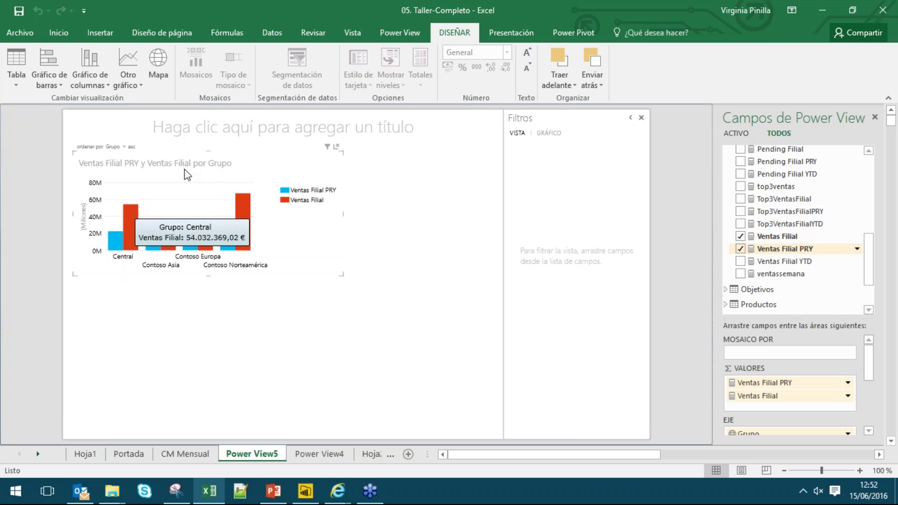
Step: Remove the column chart's title, place its legend above the plot, and narrow the chart back
click(512, 34)
click(16, 70)
click(35, 98)
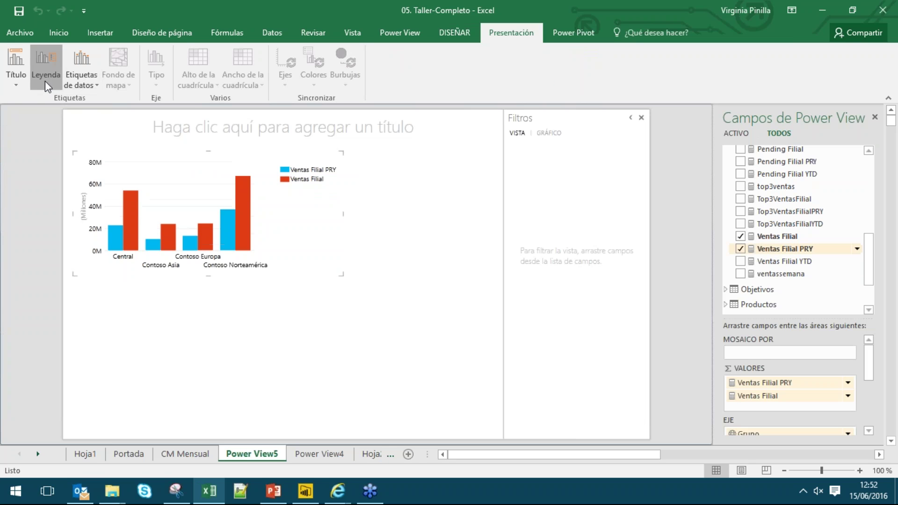
click(45, 80)
click(99, 131)
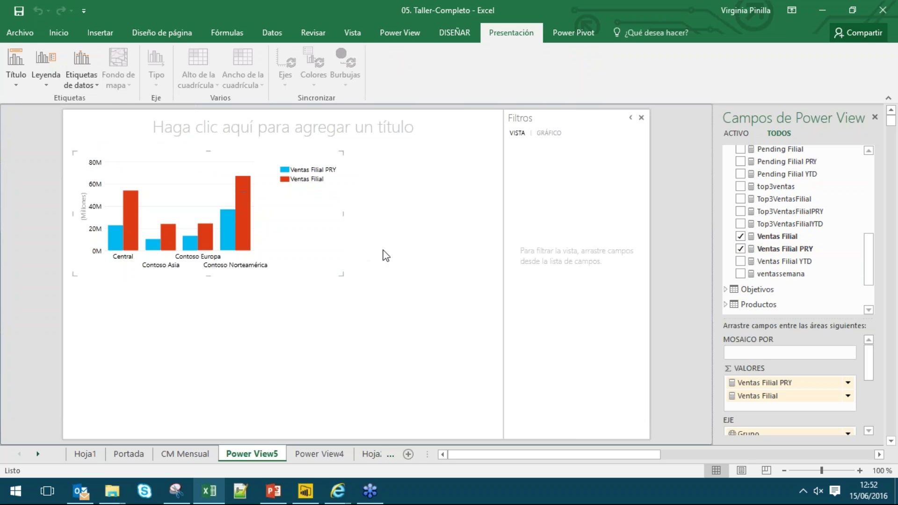
drag(342, 274, 296, 270)
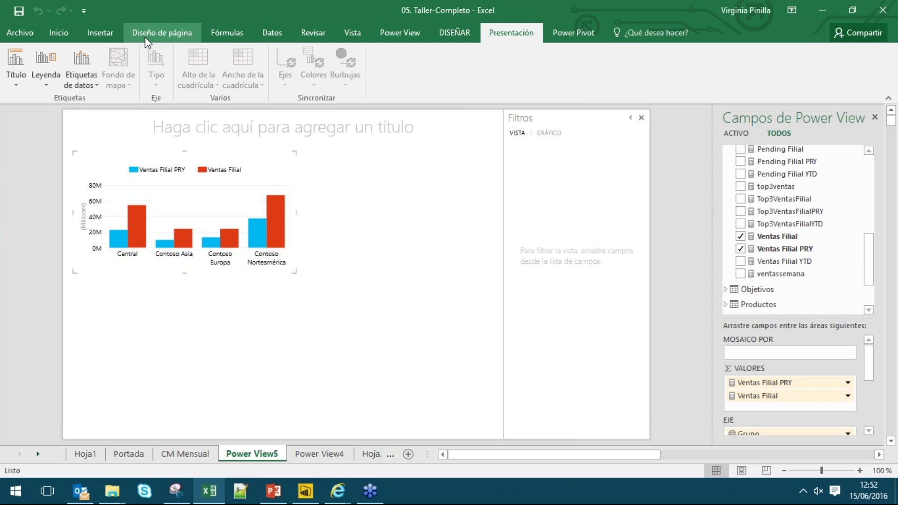
click(93, 82)
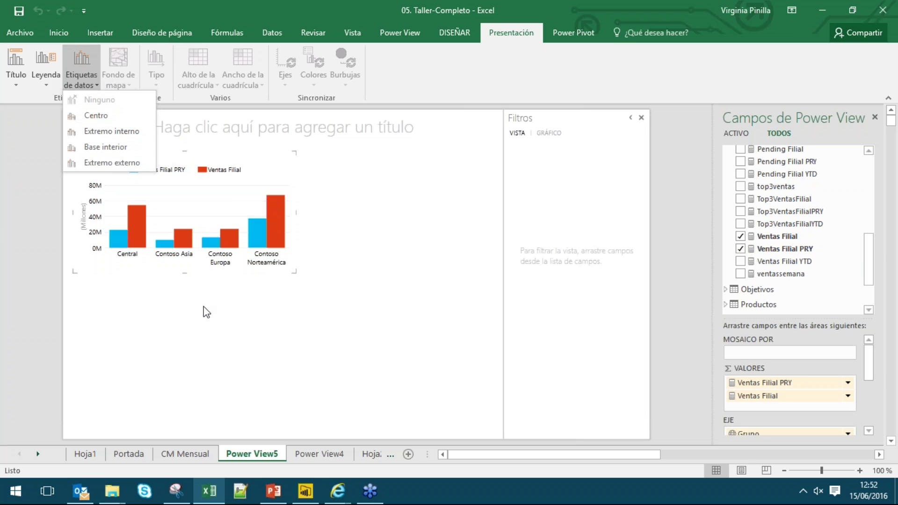
click(275, 336)
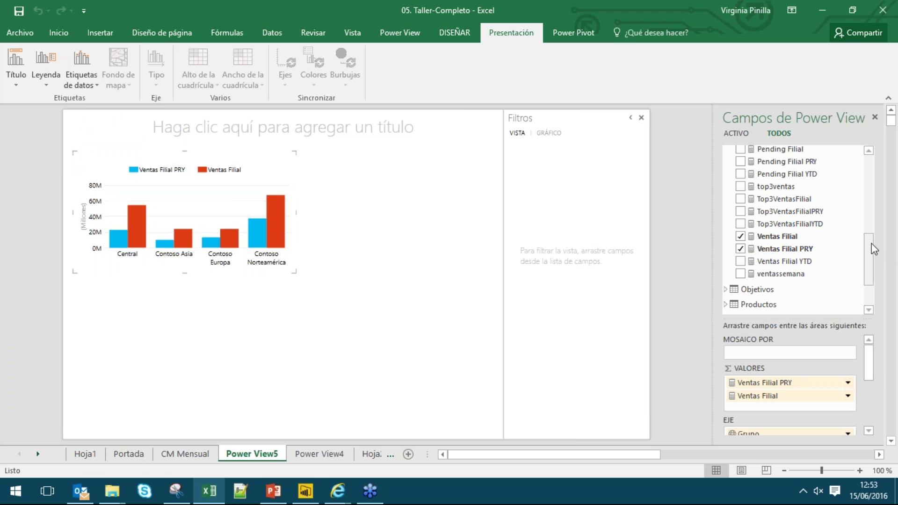
Step: Create a separate table beside the column chart with the Ventas Filial and Ventas Filial PRY measures
scroll(874, 226, up, 2)
click(360, 246)
drag(871, 248, 870, 208)
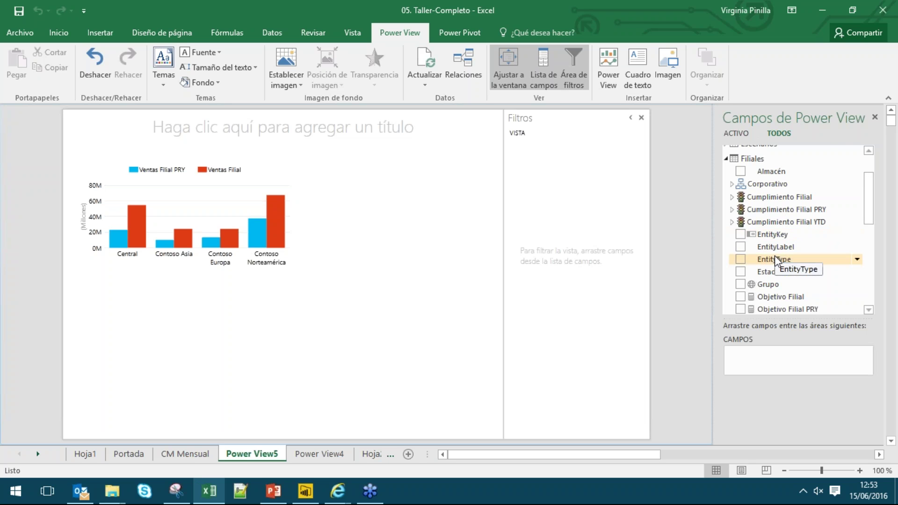
scroll(774, 255, down, 2)
scroll(764, 226, up, 2)
scroll(742, 209, down, 4)
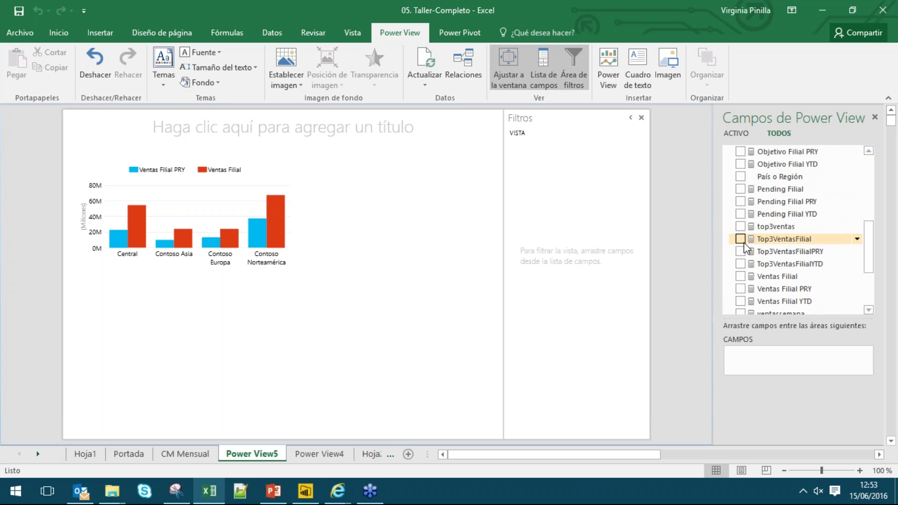
scroll(743, 239, down, 1)
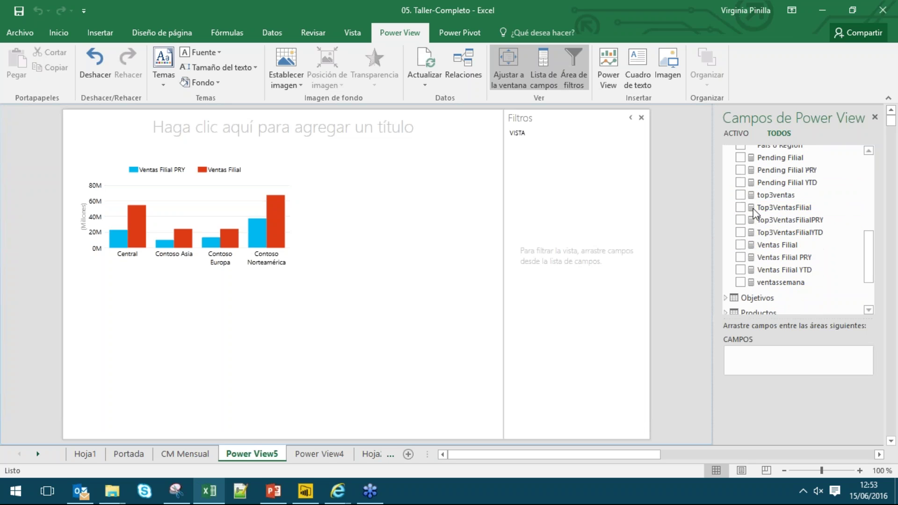
click(740, 245)
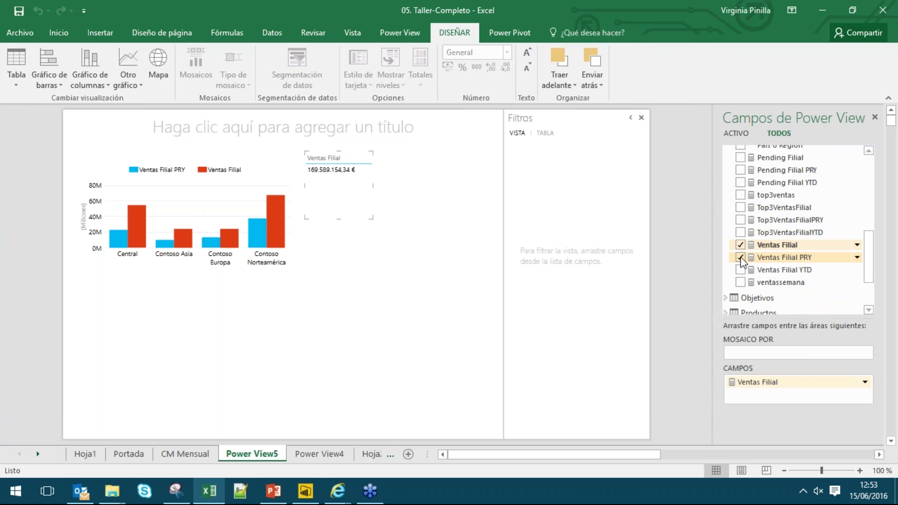
Step: Add the Valor and Estado fields of the Cumplimiento Filial KPI to the new table
scroll(740, 234, up, 5)
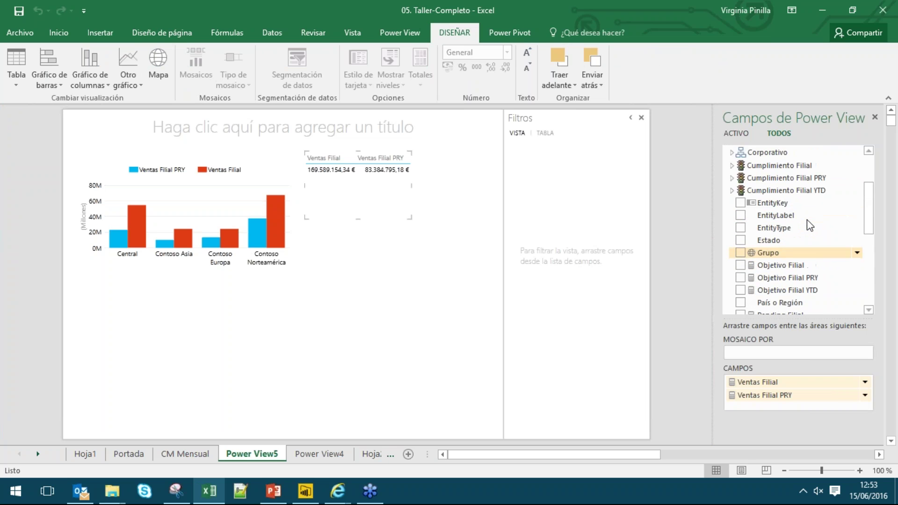
click(733, 197)
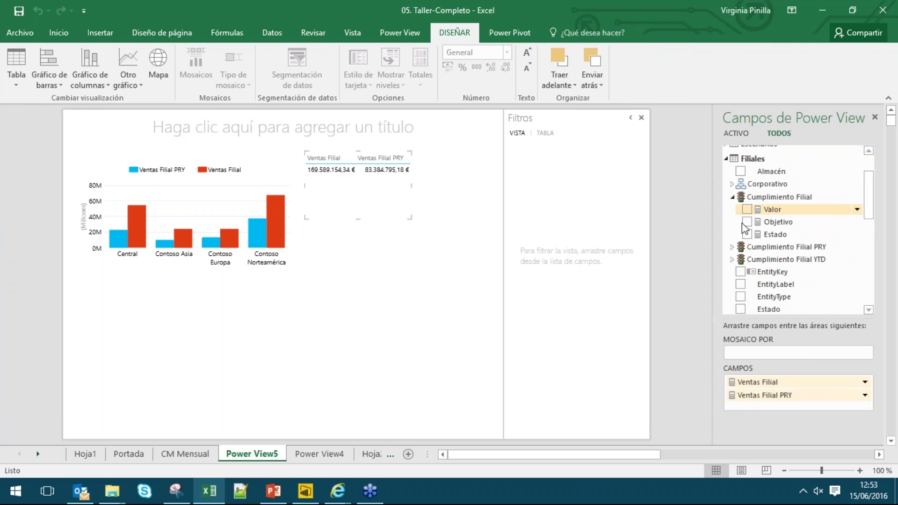
click(748, 210)
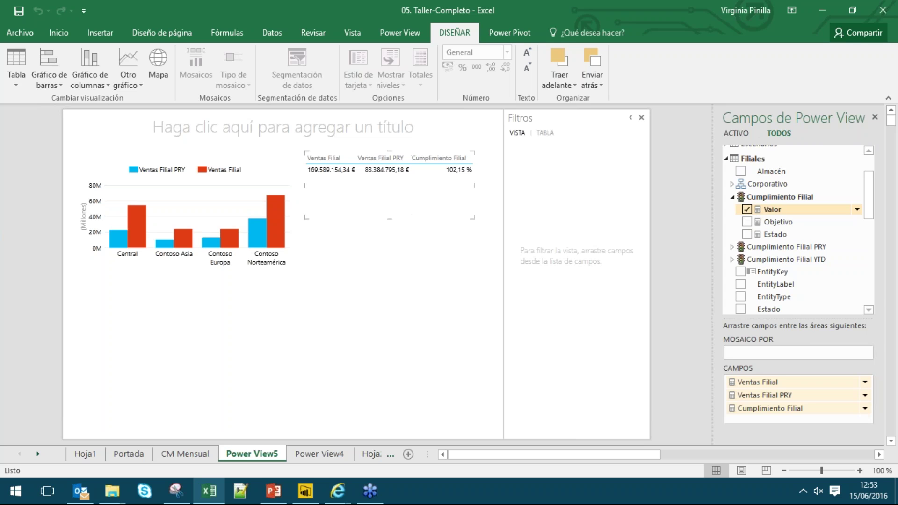
click(748, 235)
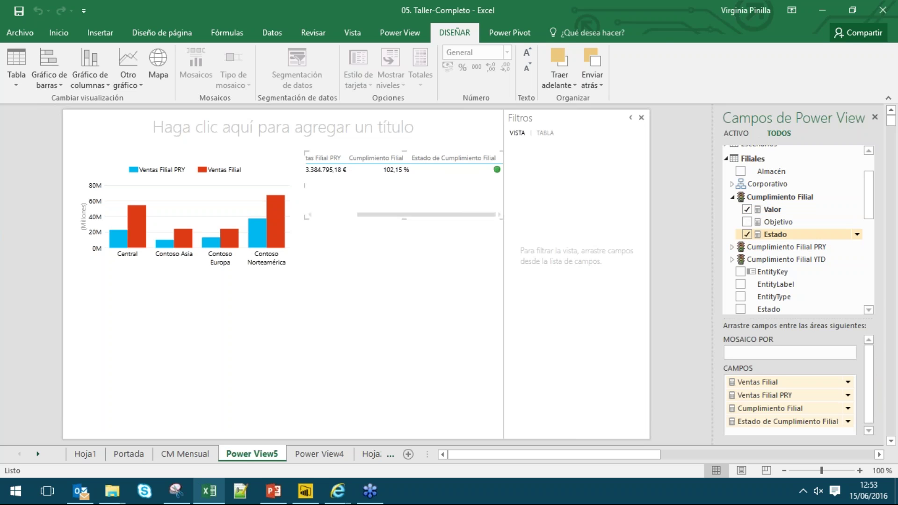
Step: Convert the measures table into a card placed below the column chart, sized to show its four values in one row
mouse_move(430, 151)
mouse_down()
mouse_move(412, 220)
mouse_move(291, 330)
mouse_move(181, 315)
mouse_move(214, 293)
mouse_move(194, 282)
mouse_up()
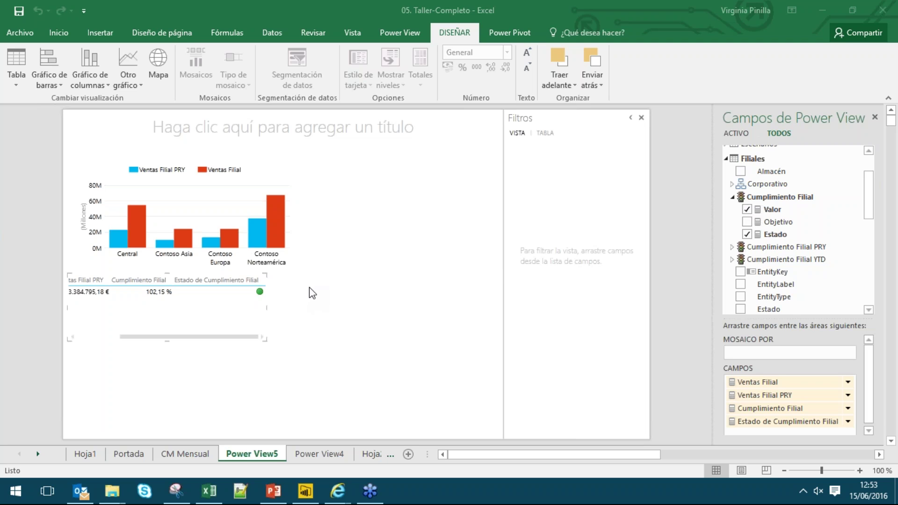
click(143, 282)
click(10, 85)
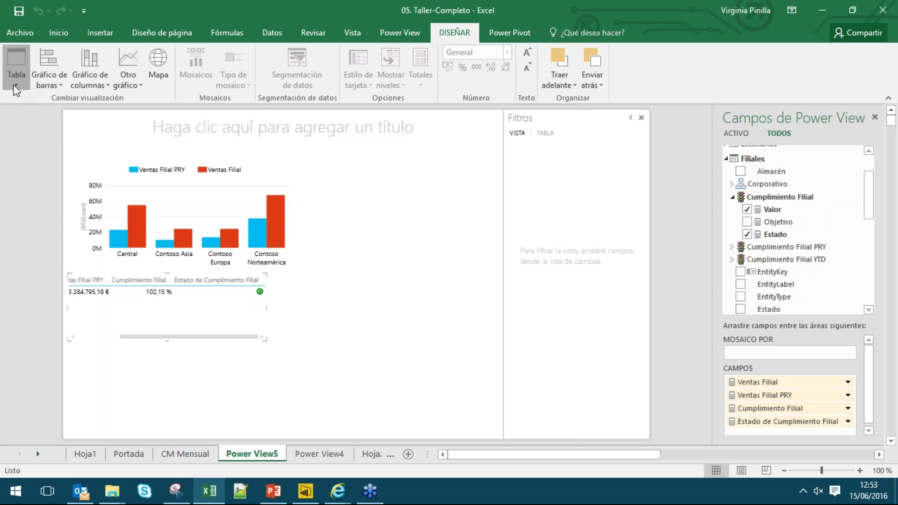
click(40, 132)
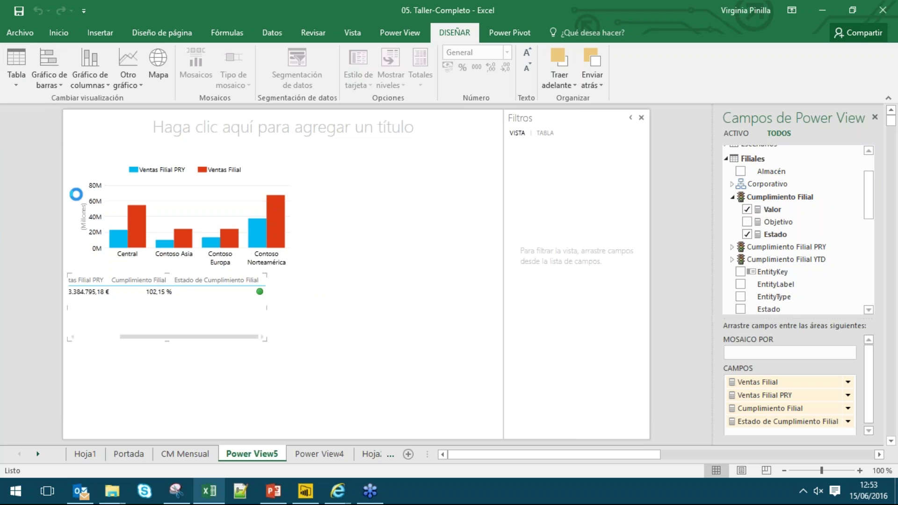
drag(271, 308, 473, 309)
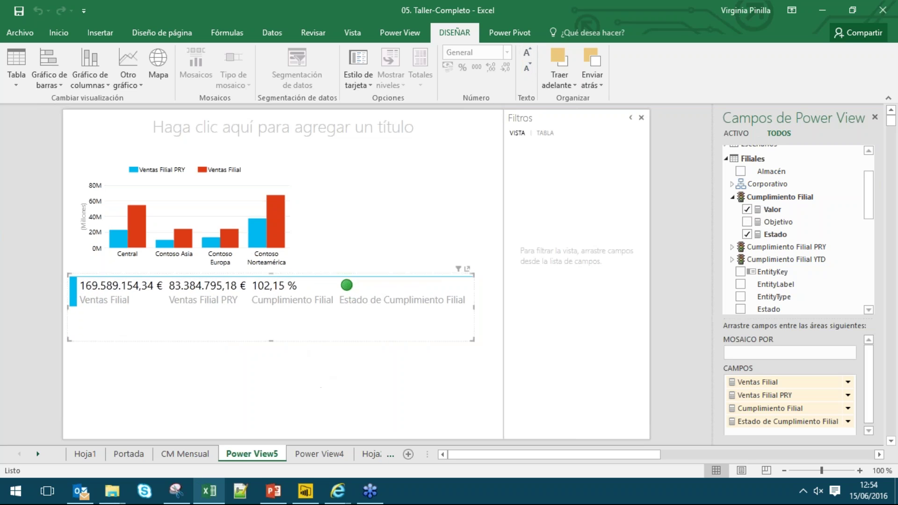
drag(271, 341, 271, 317)
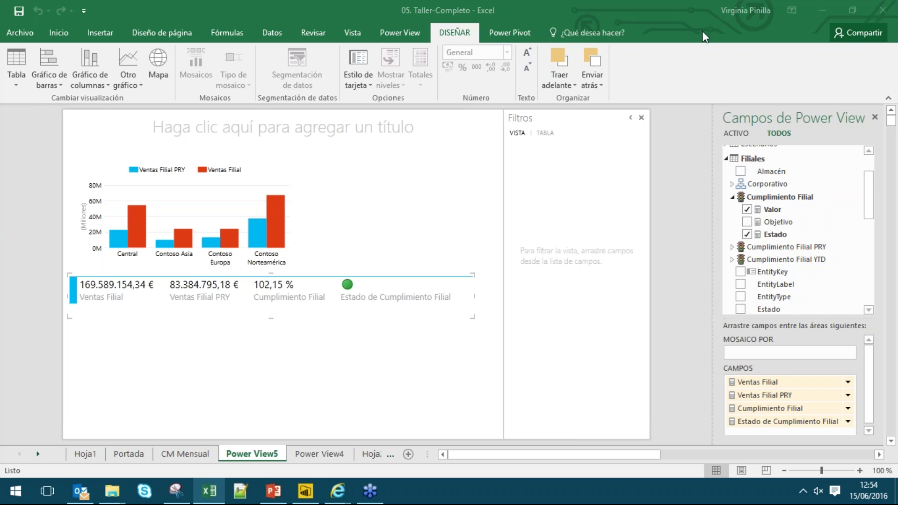
Step: Filter the whole view by CalendarYear from the Calendario table, using the list filter mode with only 2009 selected
scroll(748, 217, up, 2)
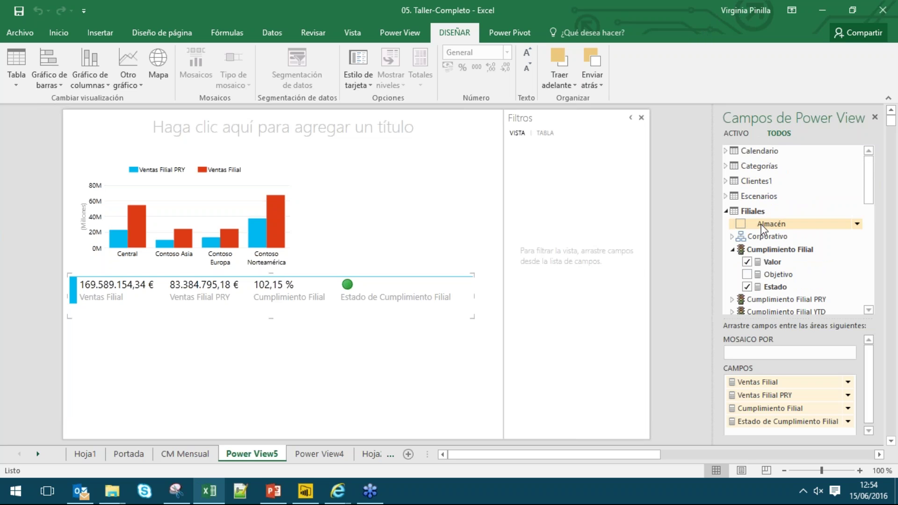
click(750, 151)
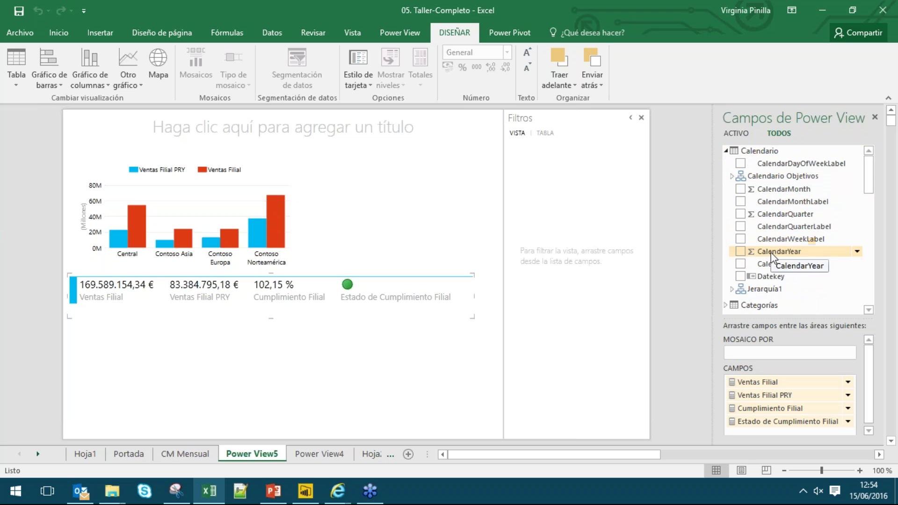
drag(777, 251, 587, 158)
drag(733, 260, 776, 262)
drag(582, 162, 576, 159)
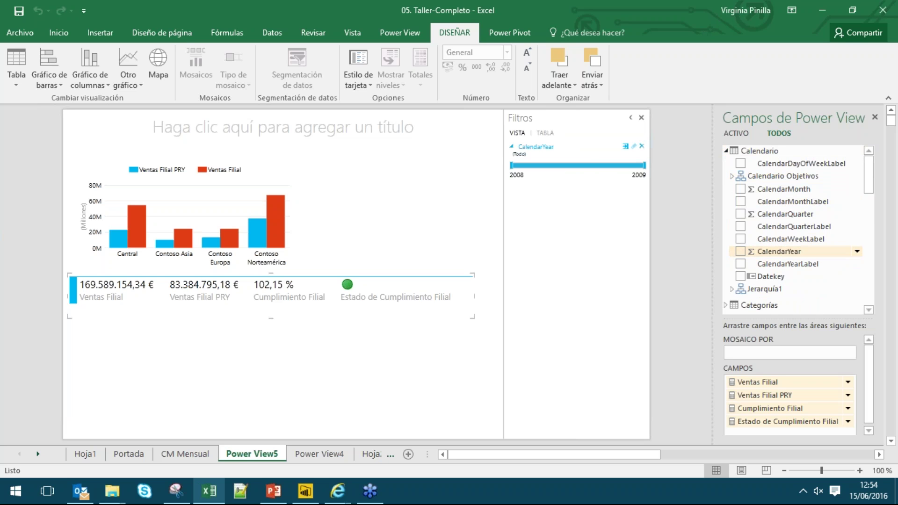
click(625, 146)
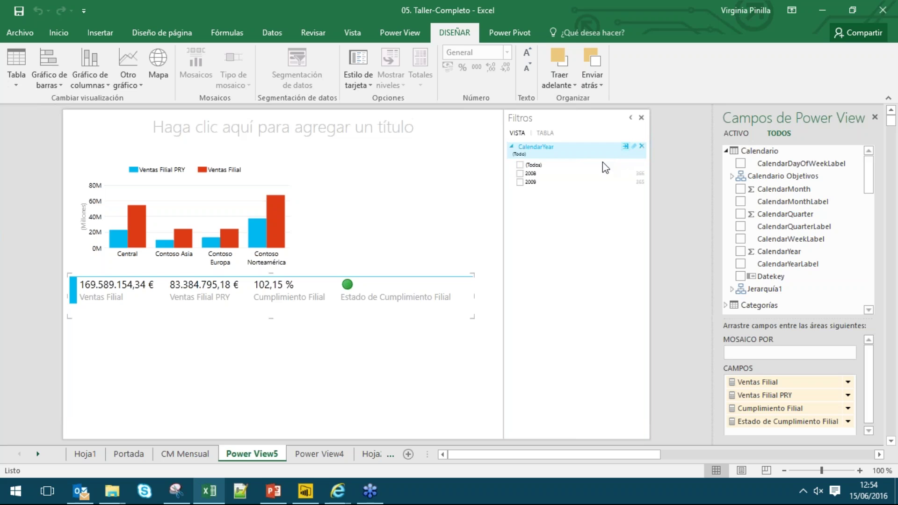
click(516, 182)
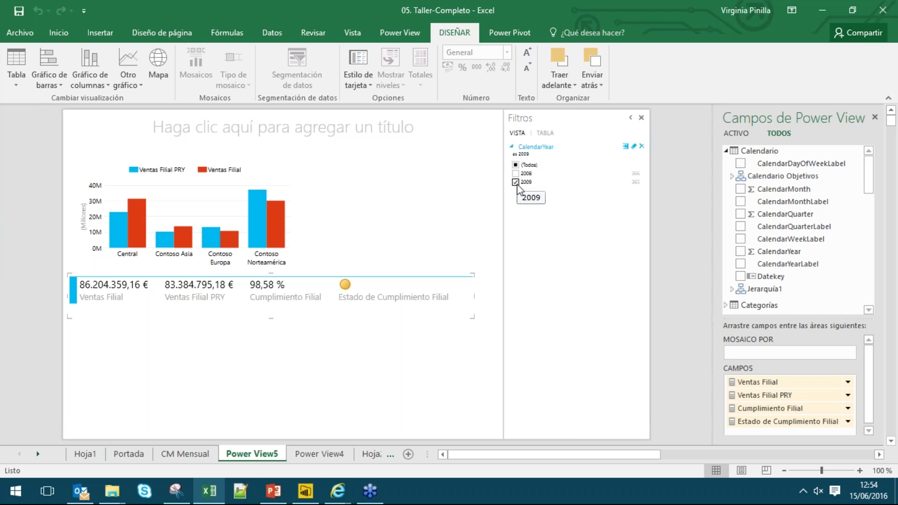
mouse_move(117, 223)
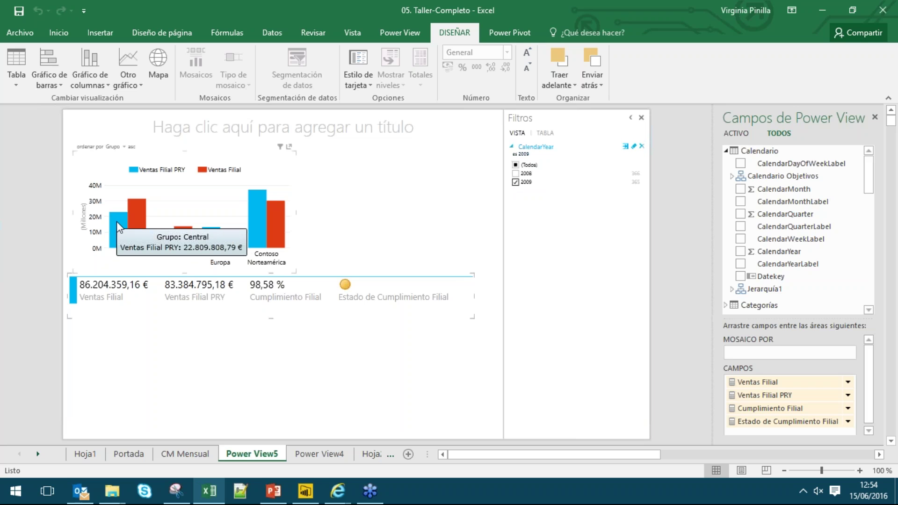
Step: Deselect the card, collapse the Calendario and Filiales tables in the field list, and switch to Power BI Desktop
click(464, 378)
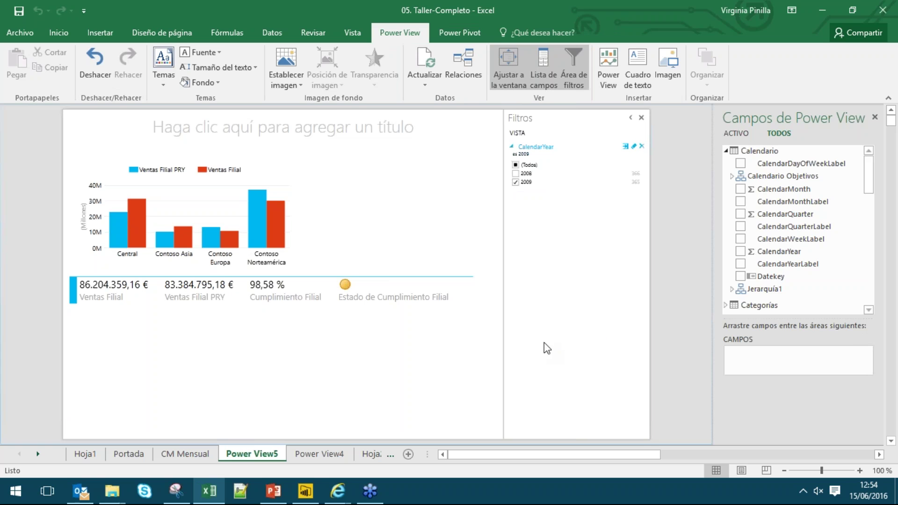
click(726, 151)
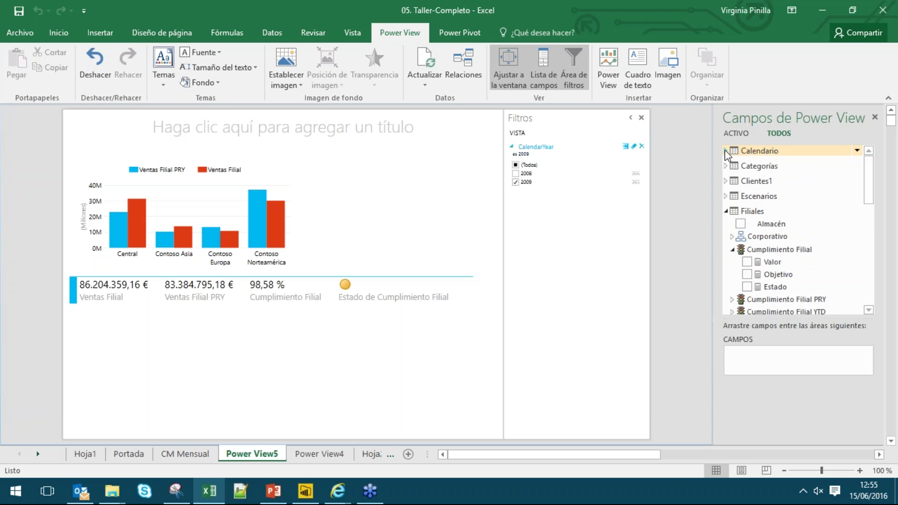
click(728, 211)
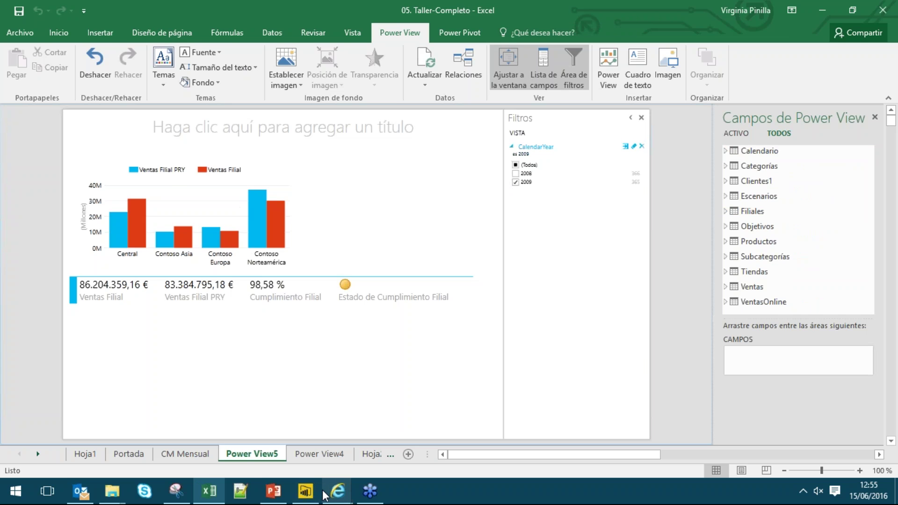
click(305, 491)
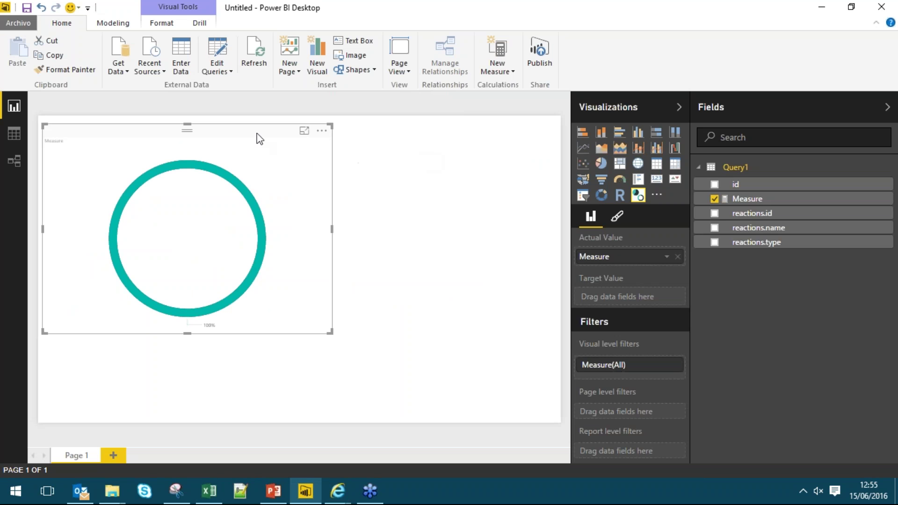